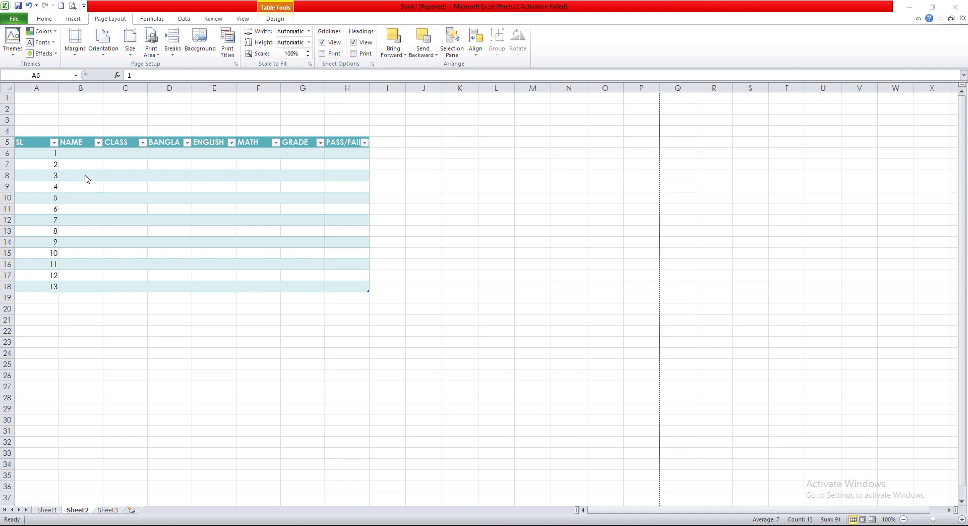
# Apply the Adjacency theme to the workbook.
pyautogui.click(106, 331)
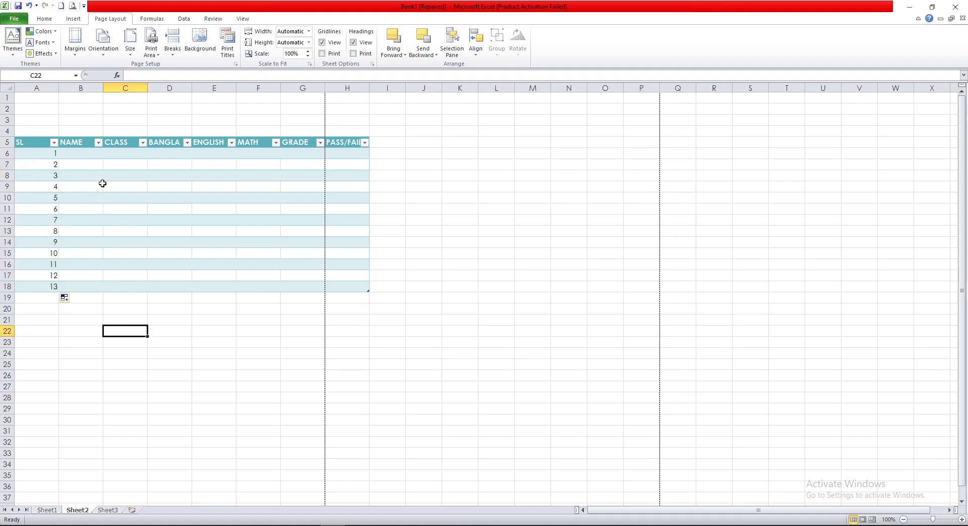
pyautogui.keyDown('ctrl'); pyautogui.scroll(2, 102, 183); pyautogui.keyUp('ctrl')
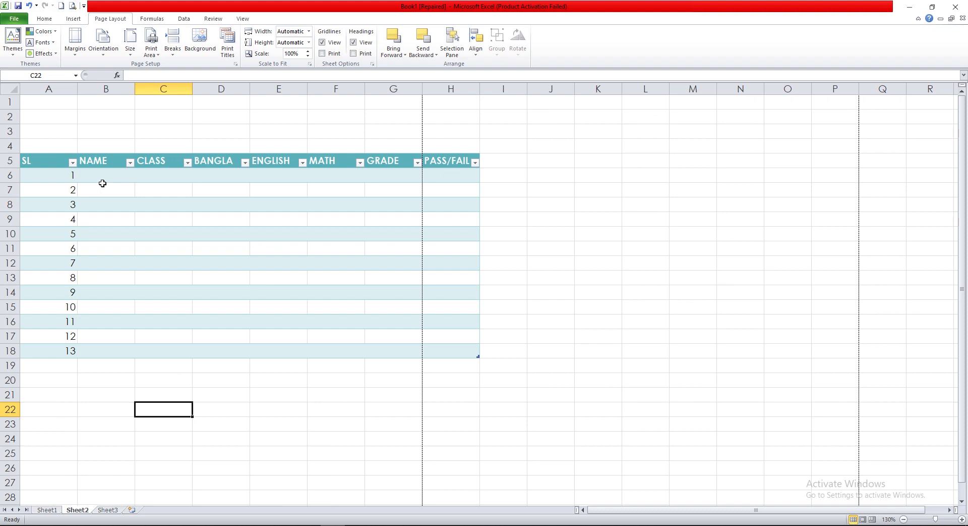
pyautogui.keyDown('ctrl'); pyautogui.scroll(1, 102, 184); pyautogui.keyUp('ctrl')
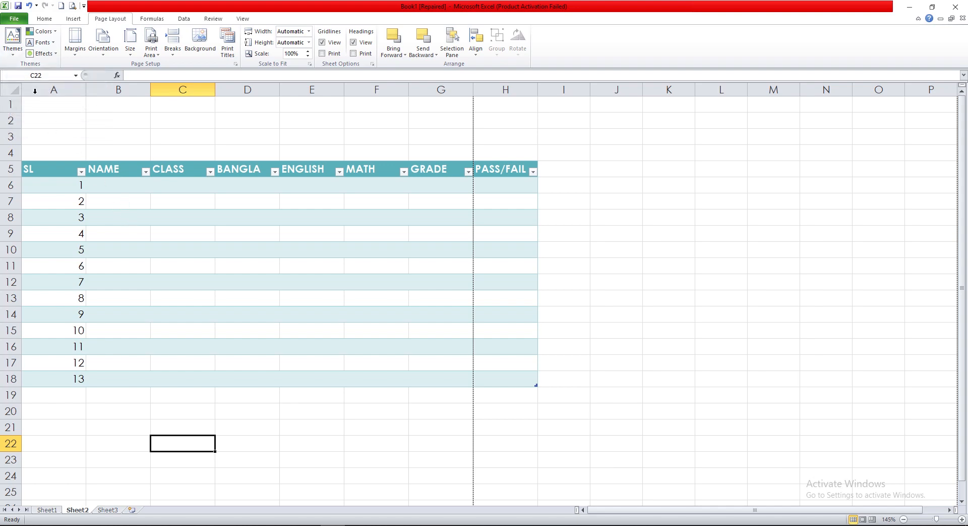
pyautogui.click(14, 50)
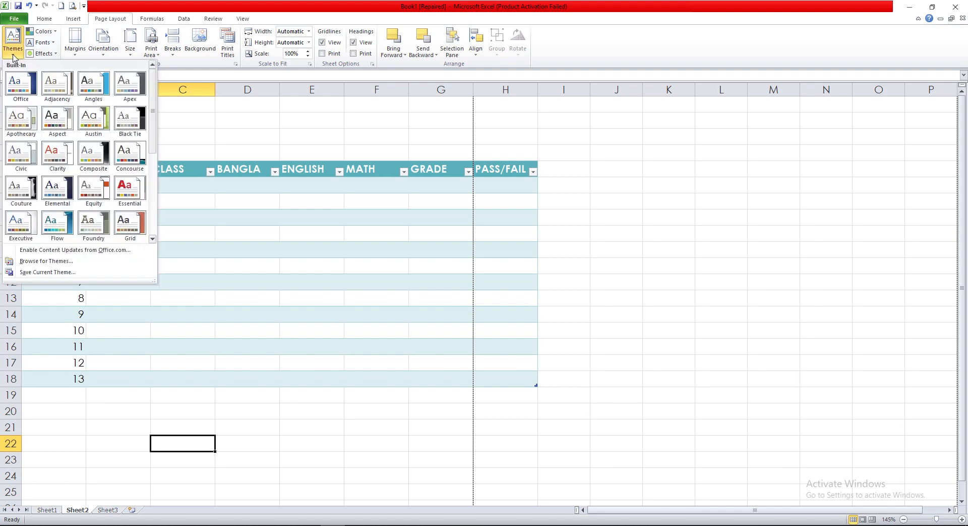
pyautogui.click(13, 57)
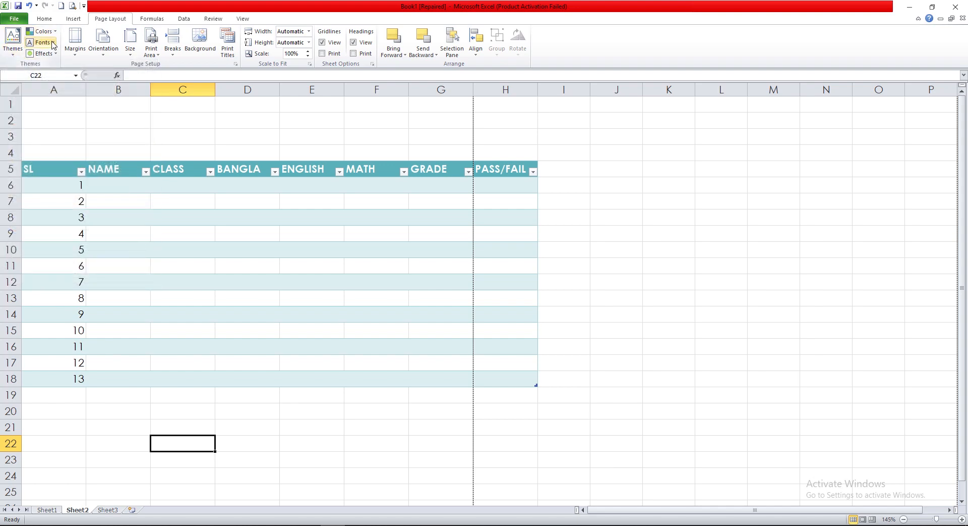
pyautogui.click(15, 58)
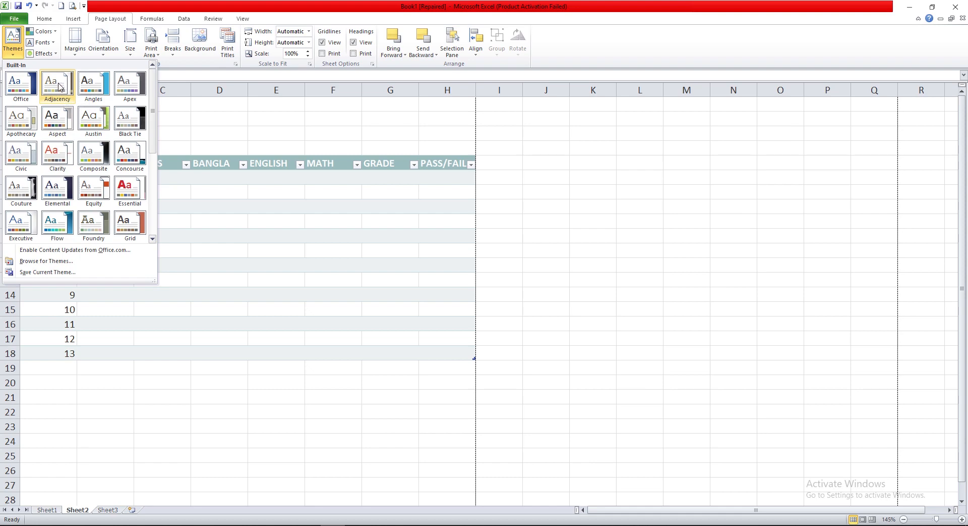
pyautogui.click(58, 90)
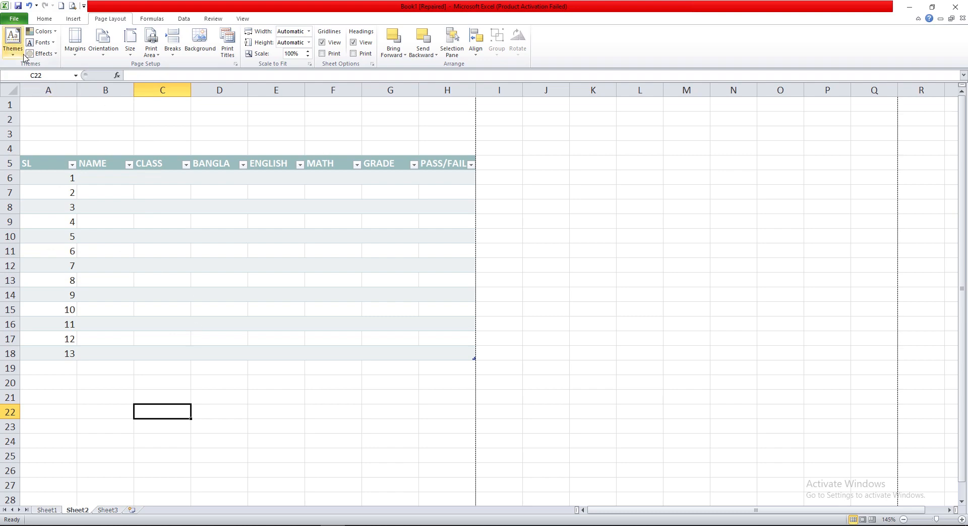
# Apply the Angles theme to the workbook.
pyautogui.click(13, 41)
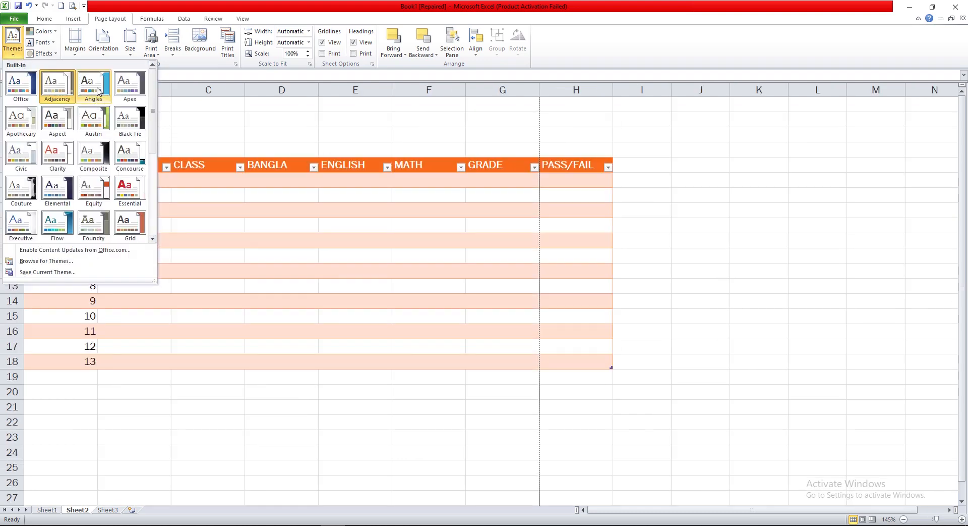
pyautogui.click(97, 91)
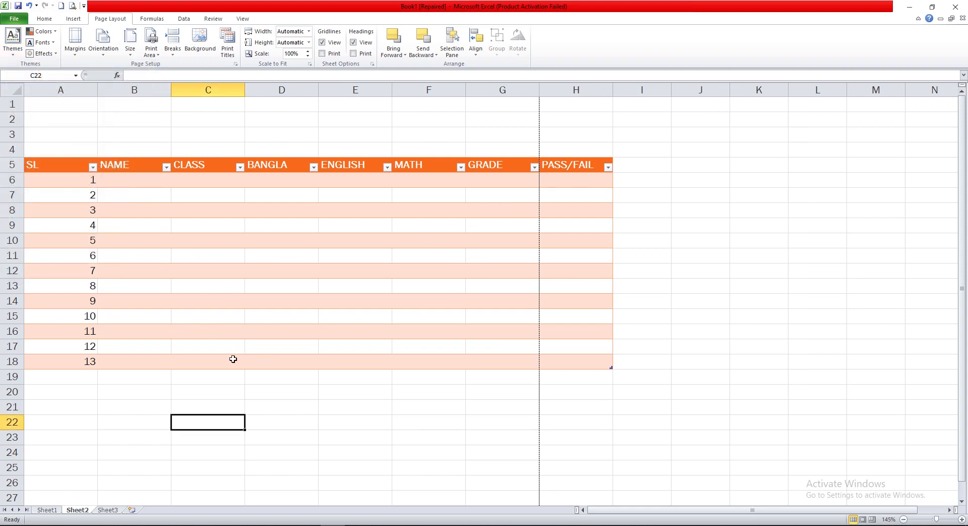
pyautogui.moveTo(57, 181); pyautogui.dragTo(90, 349)
pyautogui.click(154, 213)
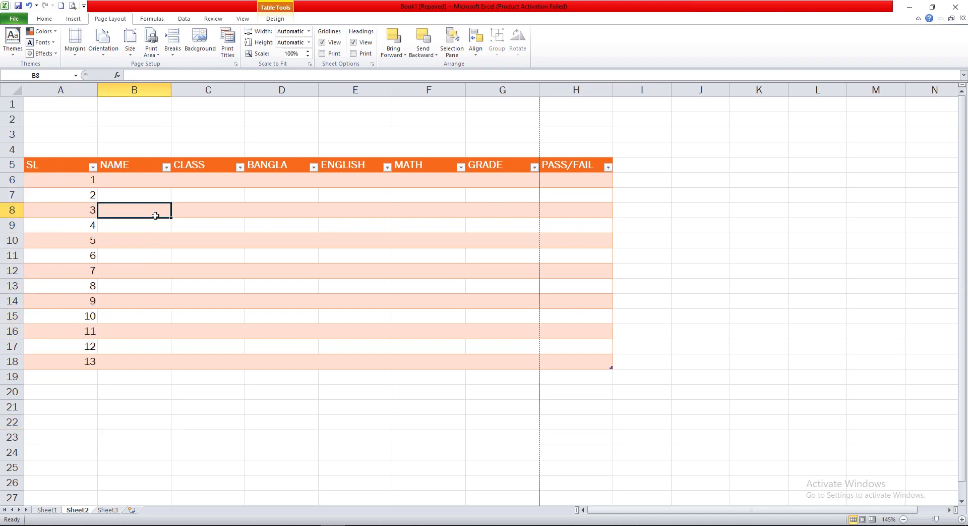
# Enter Ab and BC in the first two NAME cells and fill the alternating pattern down through row 18.
pyautogui.click(127, 184)
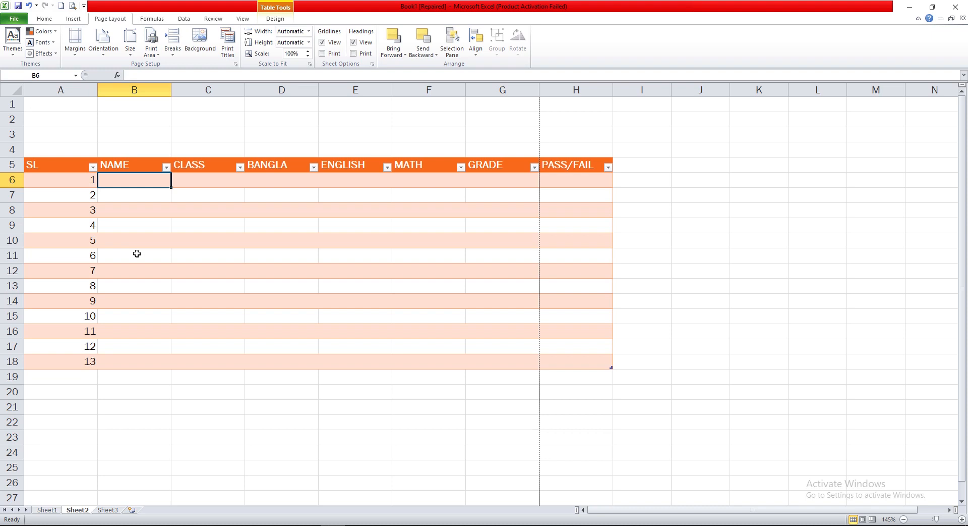
pyautogui.write('A')
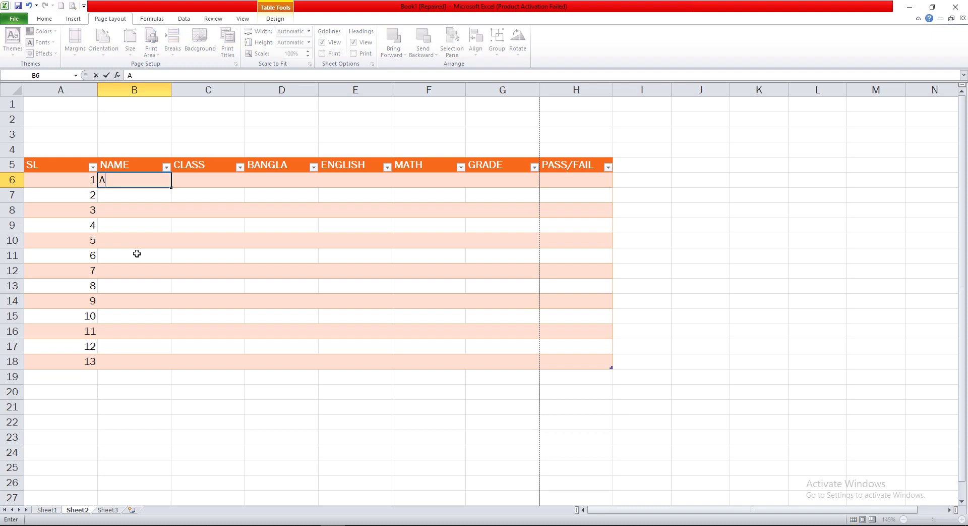
pyautogui.write('b')
pyautogui.press('Return')
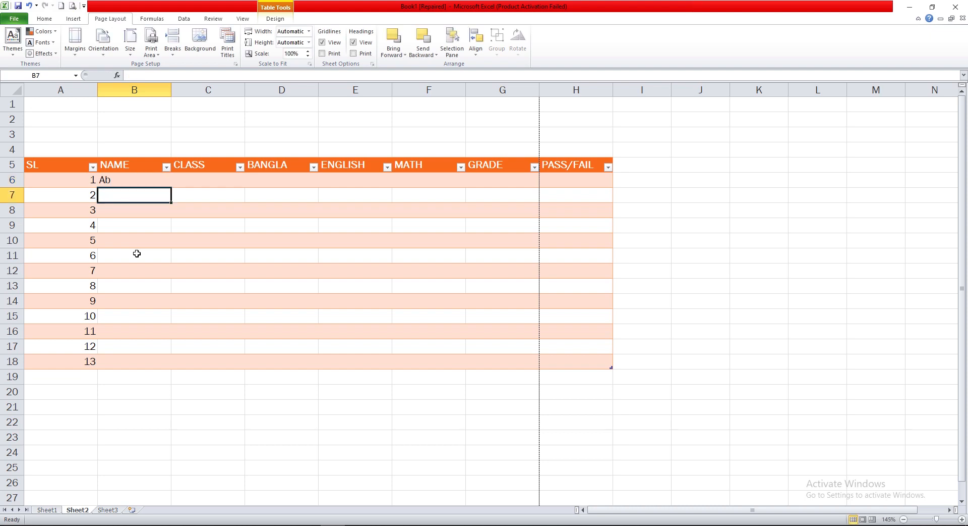
pyautogui.write('BC')
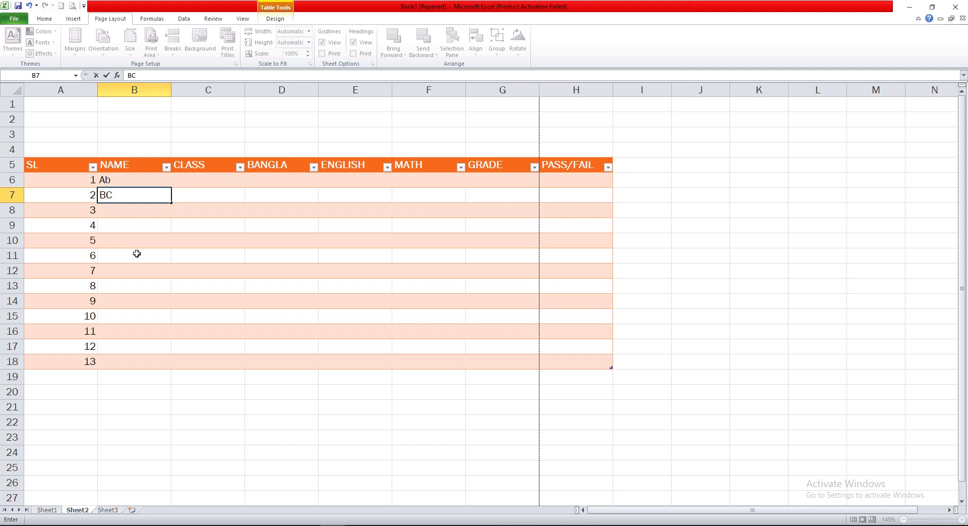
pyautogui.click(140, 254)
pyautogui.moveTo(143, 182); pyautogui.dragTo(171, 363)
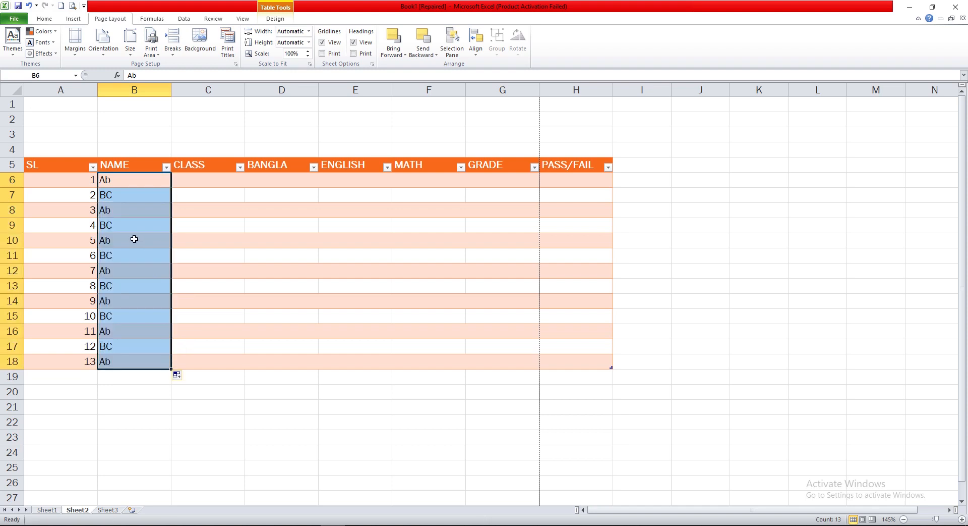
pyautogui.click(159, 352)
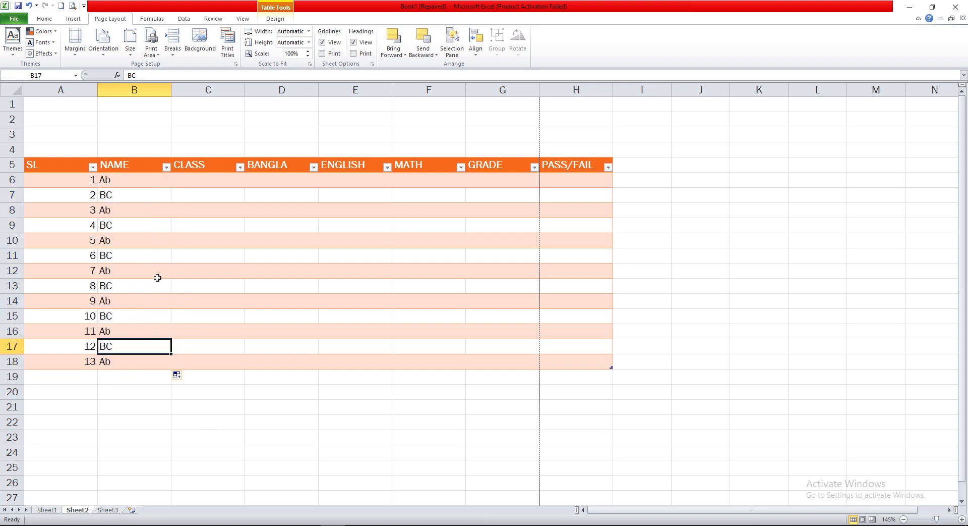
# Enter 1st in the first CLASS cell and fill the ordinal series down to 13th in row 18.
pyautogui.click(209, 183)
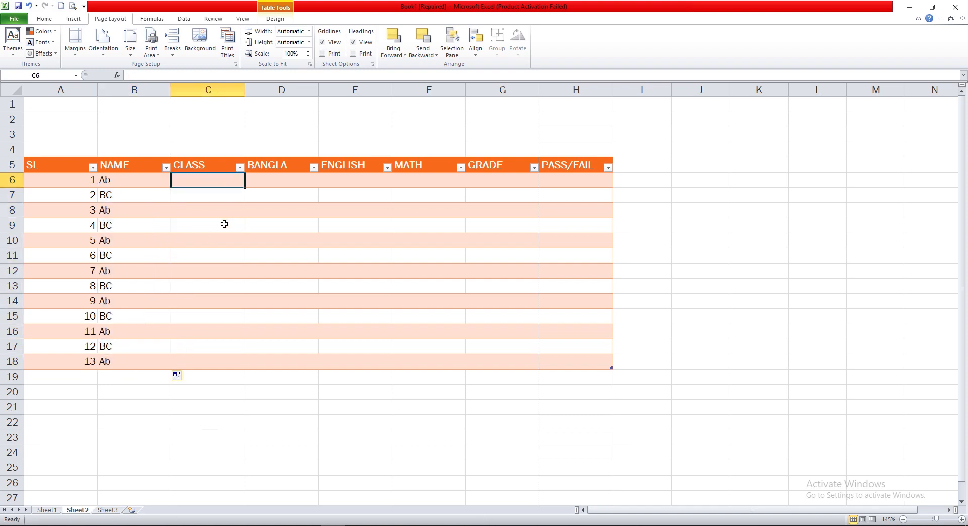
pyautogui.write('1st')
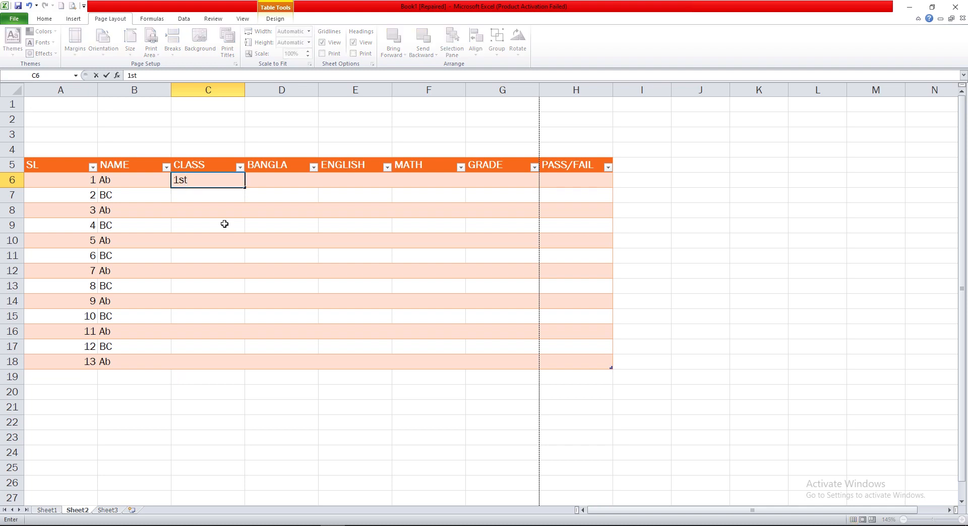
pyautogui.press('Return')
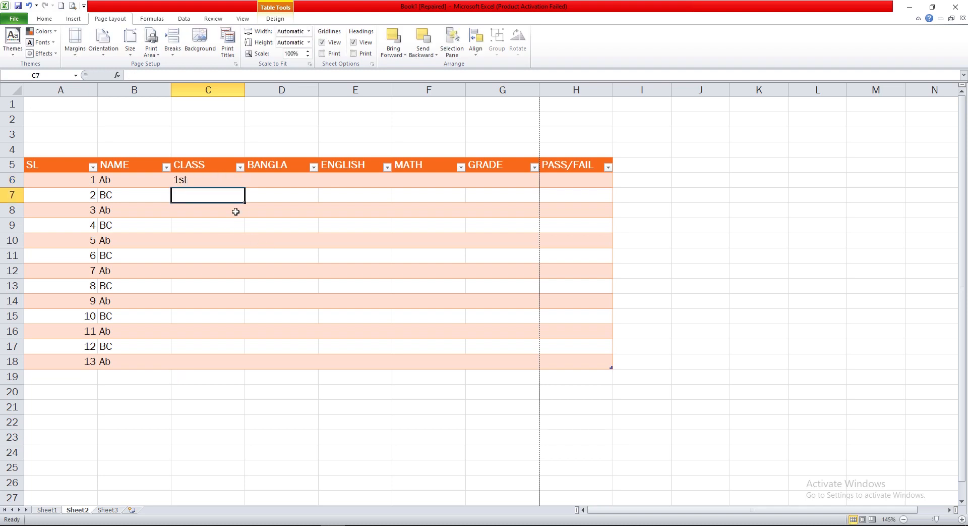
pyautogui.click(213, 186)
pyautogui.moveTo(243, 187); pyautogui.dragTo(249, 357)
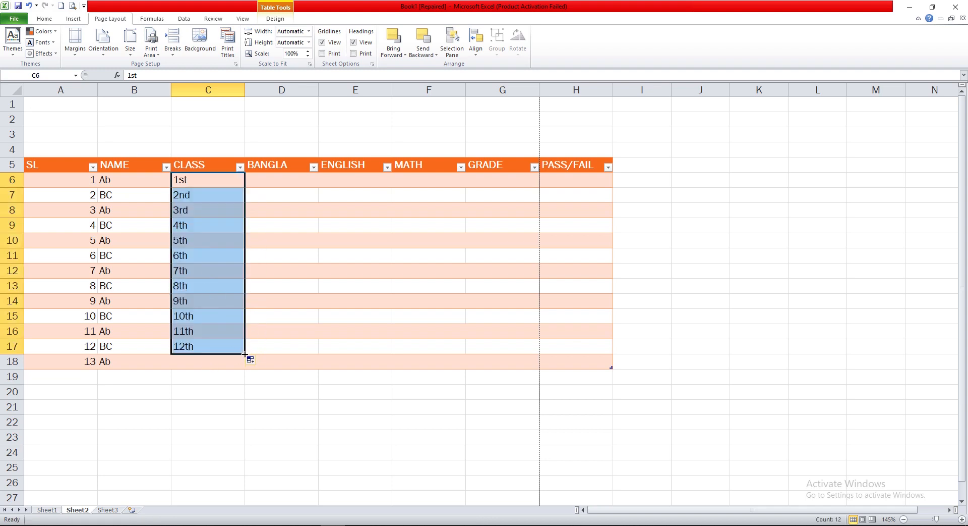
pyautogui.moveTo(244, 354); pyautogui.dragTo(250, 368)
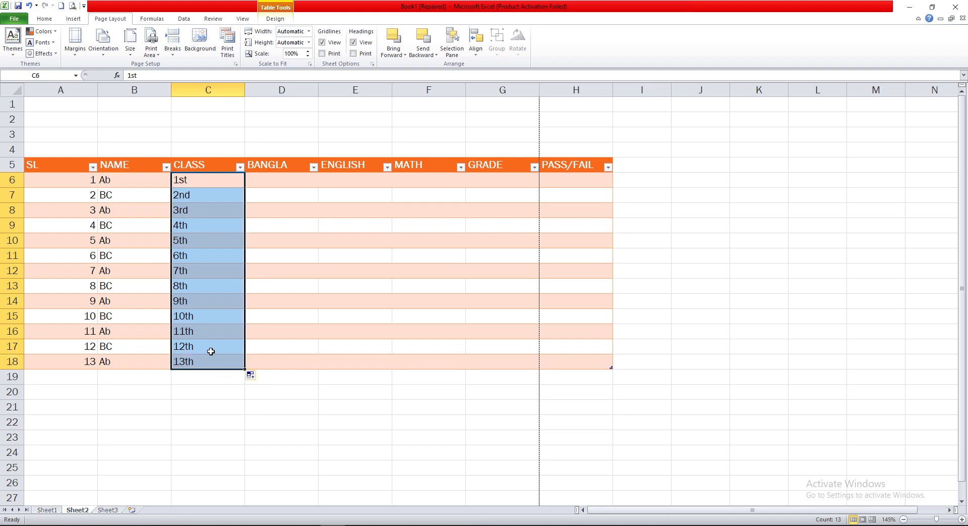
pyautogui.click(288, 226)
pyautogui.click(279, 182)
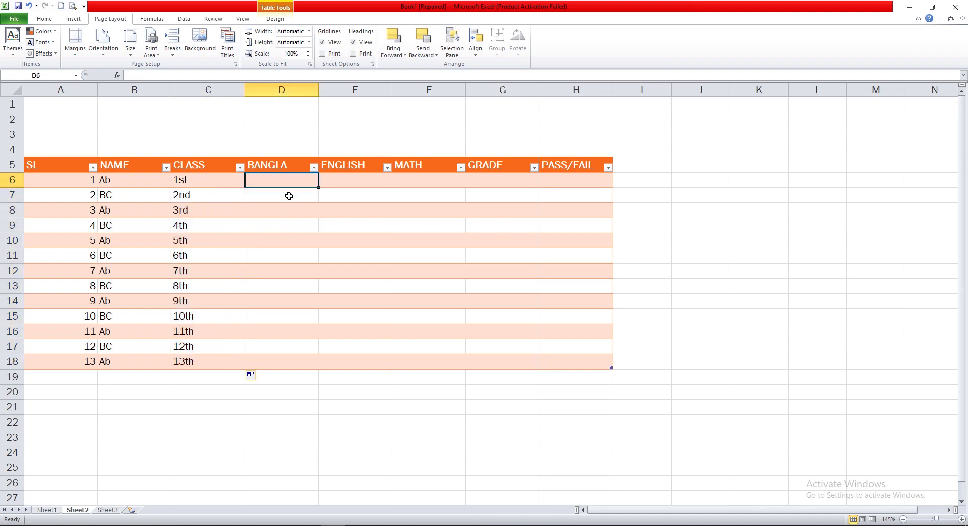
pyautogui.click(348, 182)
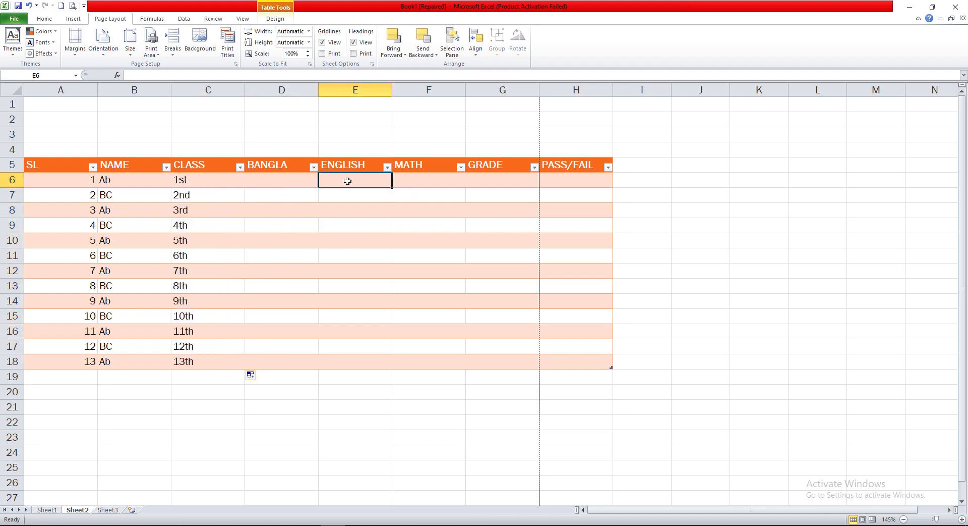
pyautogui.click(410, 182)
pyautogui.click(513, 180)
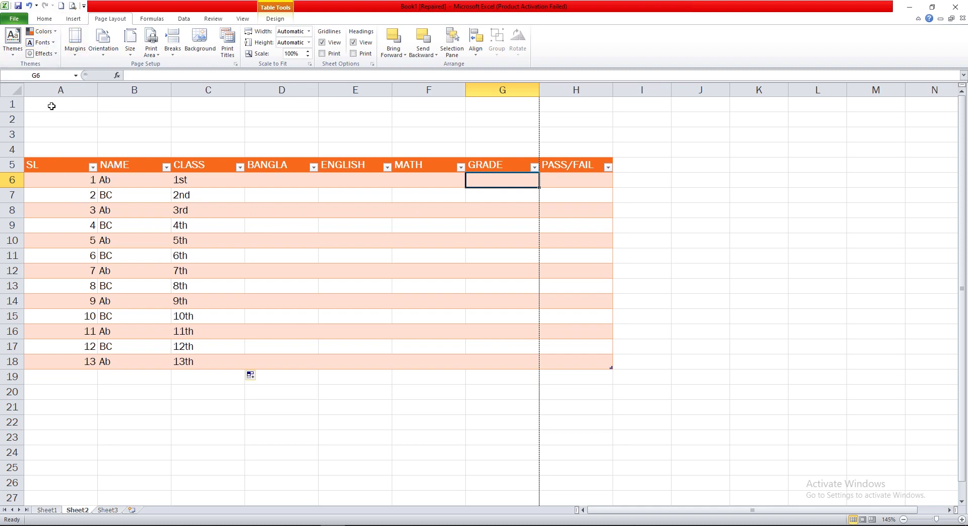
# Set the workbook's theme colors to Flow and its theme fonts to Office Classic 2.
pyautogui.click(54, 35)
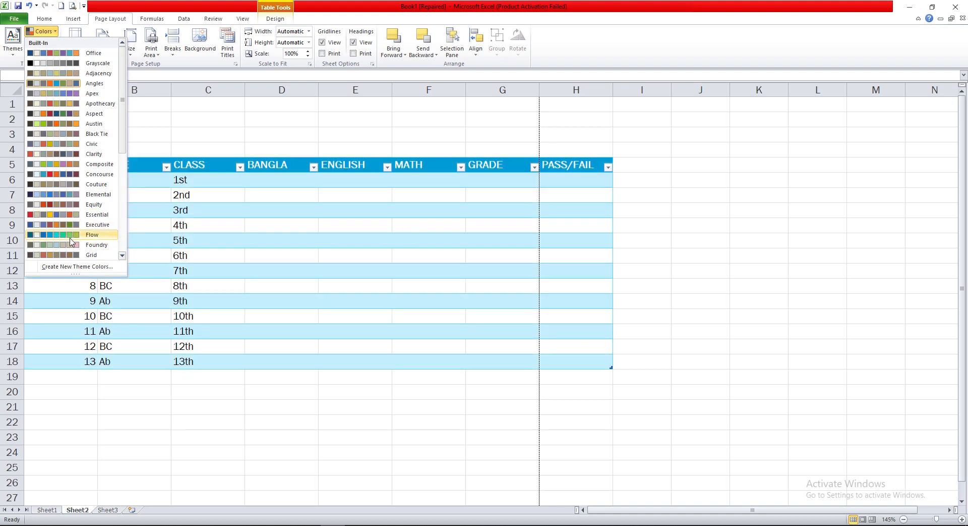
pyautogui.click(70, 241)
pyautogui.click(195, 150)
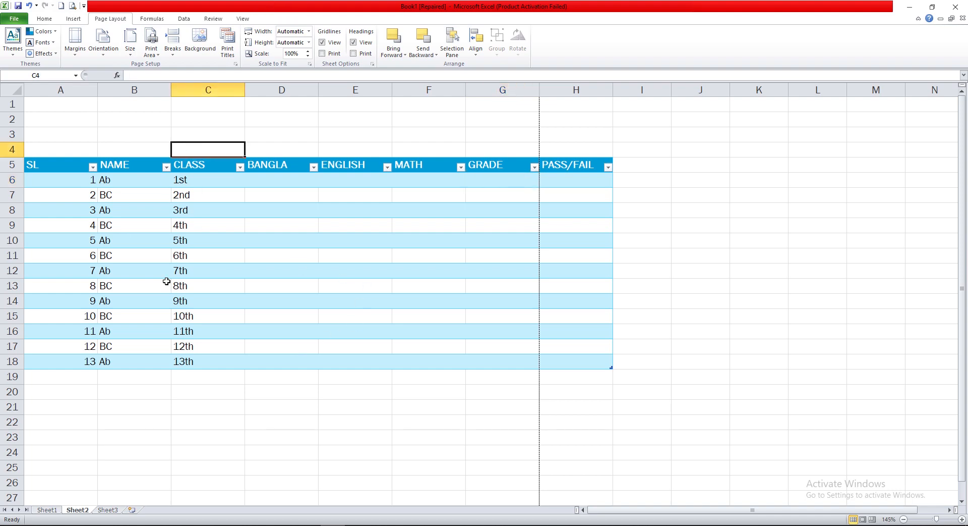
pyautogui.click(54, 47)
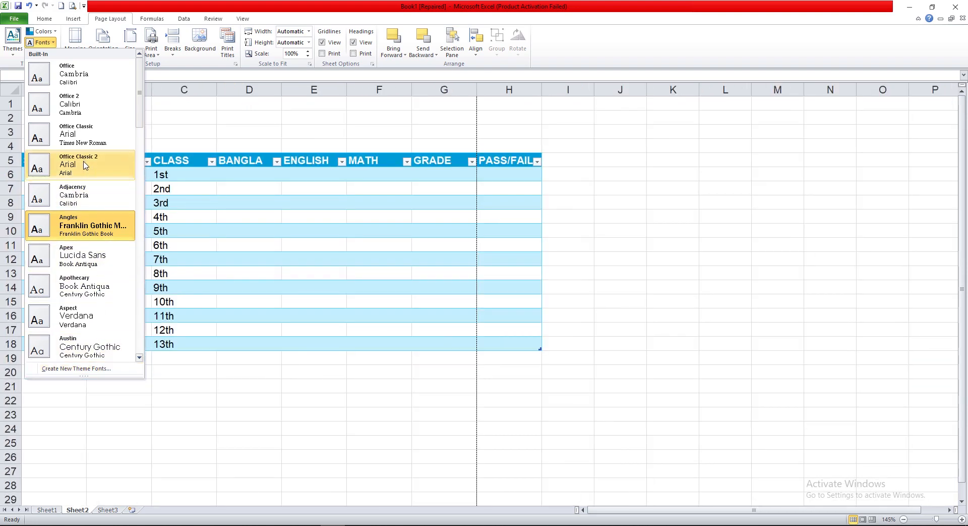
pyautogui.click(87, 168)
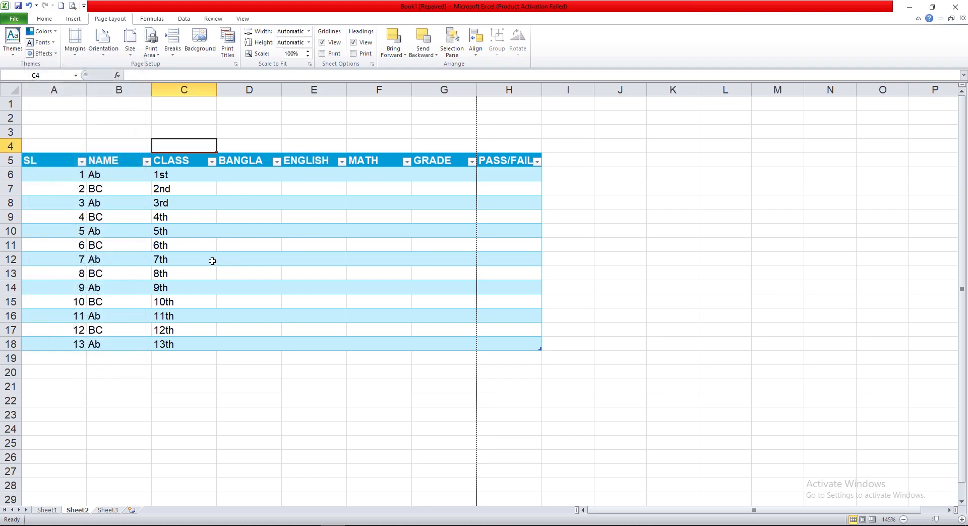
pyautogui.click(53, 54)
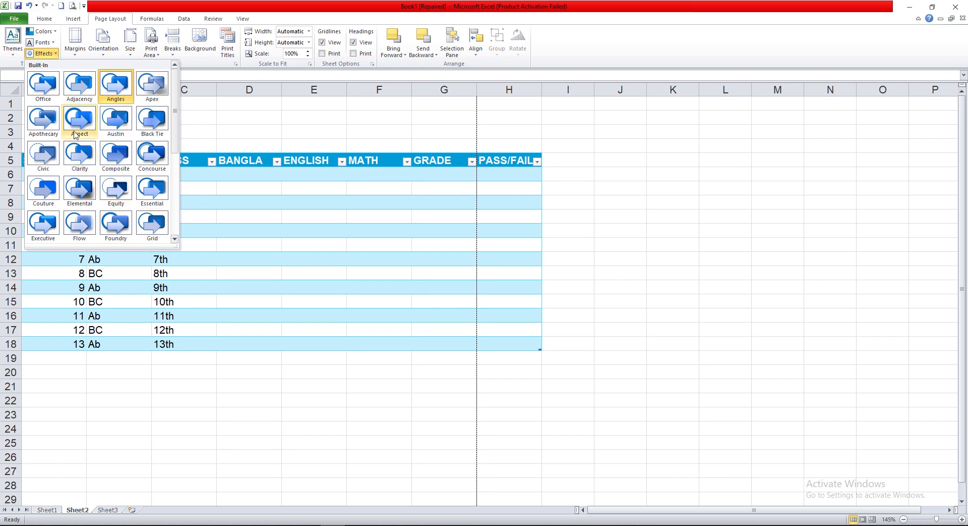
pyautogui.scroll(-5, 117, 183)
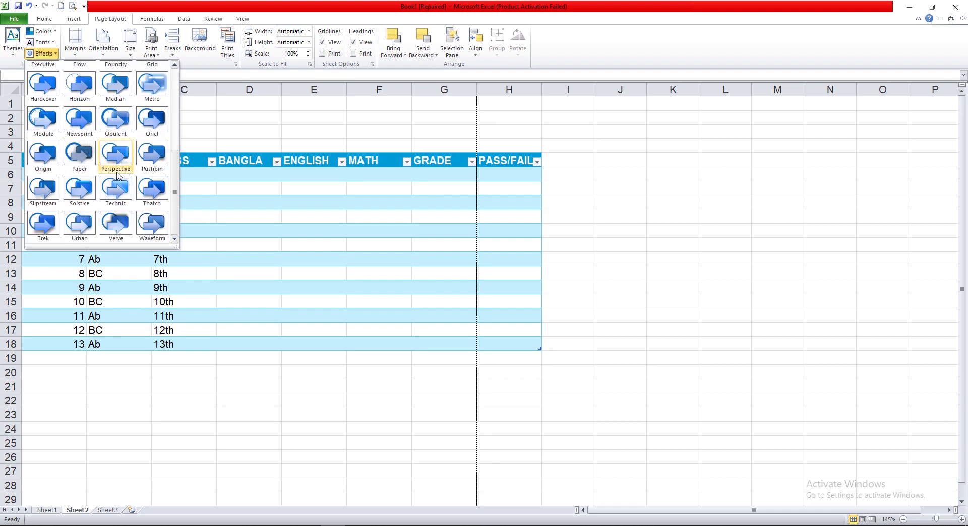
pyautogui.scroll(5, 117, 176)
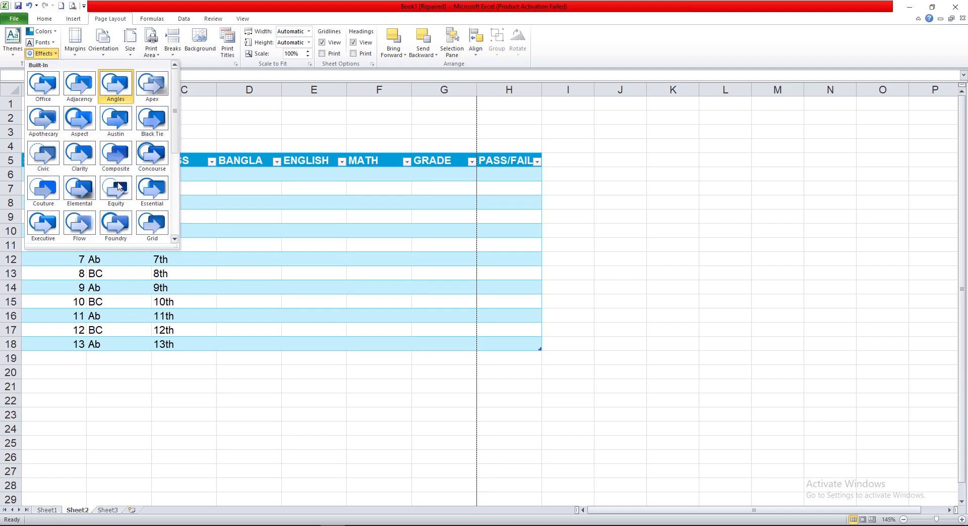
pyautogui.click(56, 55)
pyautogui.click(249, 131)
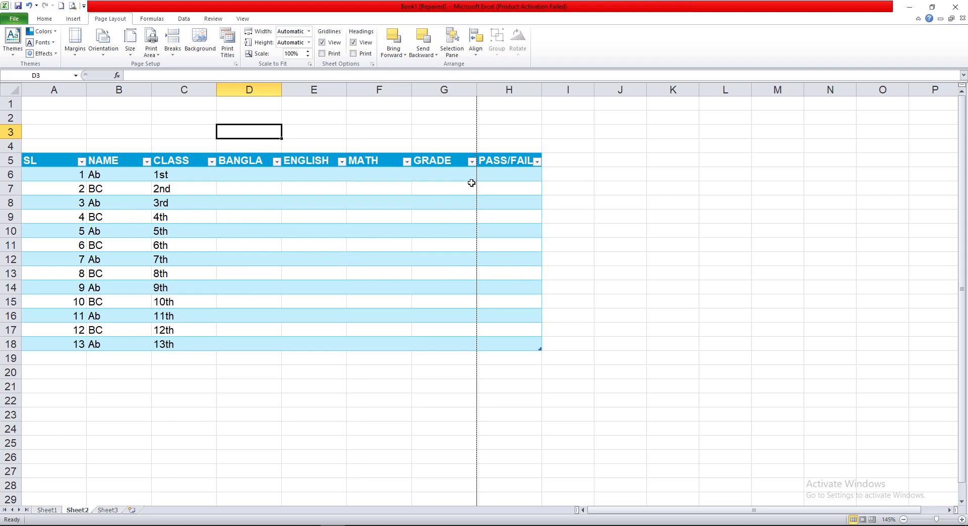
# Open the sheet's print preview to check which table columns fit on the first page.
pyautogui.click(74, 7)
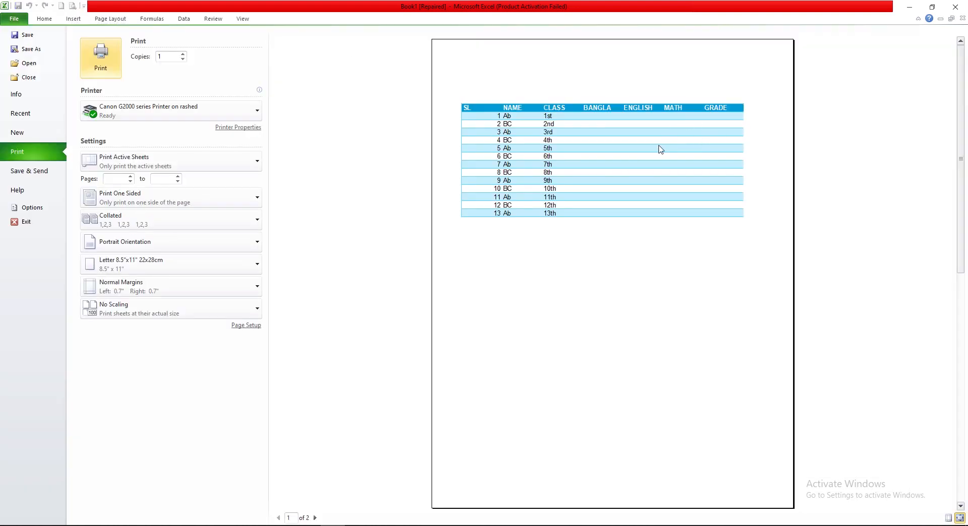
pyautogui.click(14, 19)
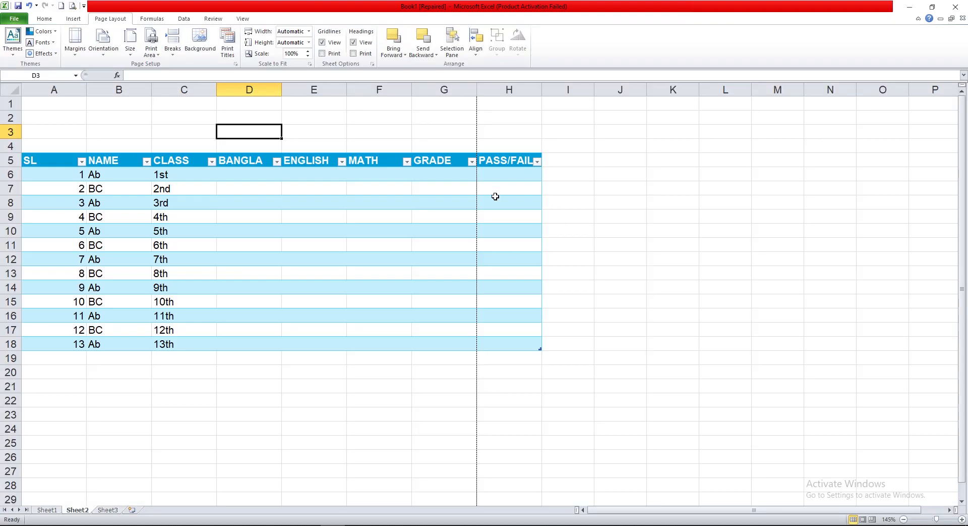
pyautogui.click(74, 7)
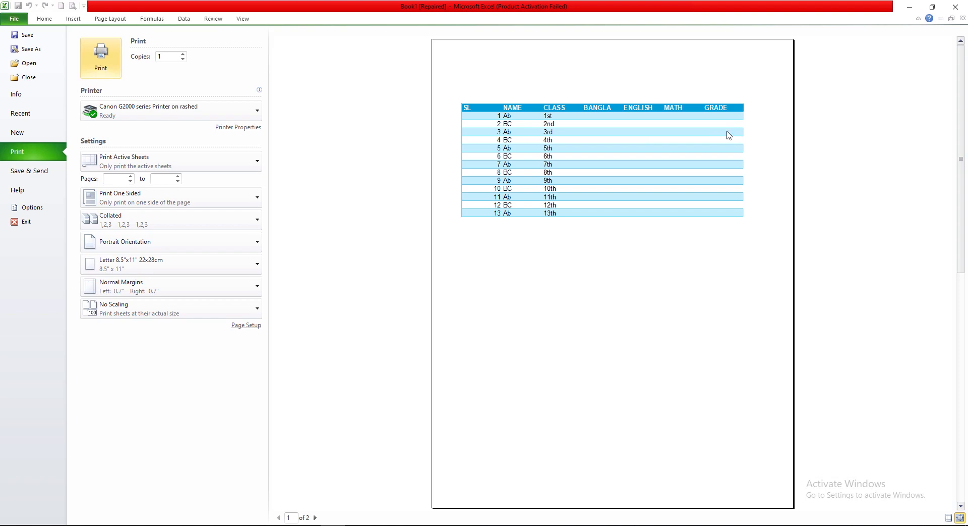
# Set the sheet's left and right page margins to 0.2 inches through the custom margins.
pyautogui.click(15, 18)
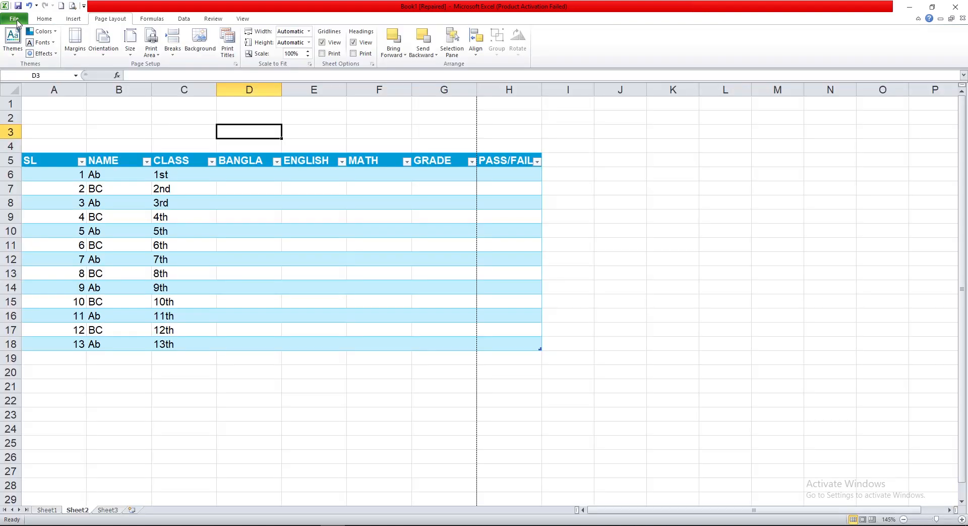
pyautogui.click(75, 48)
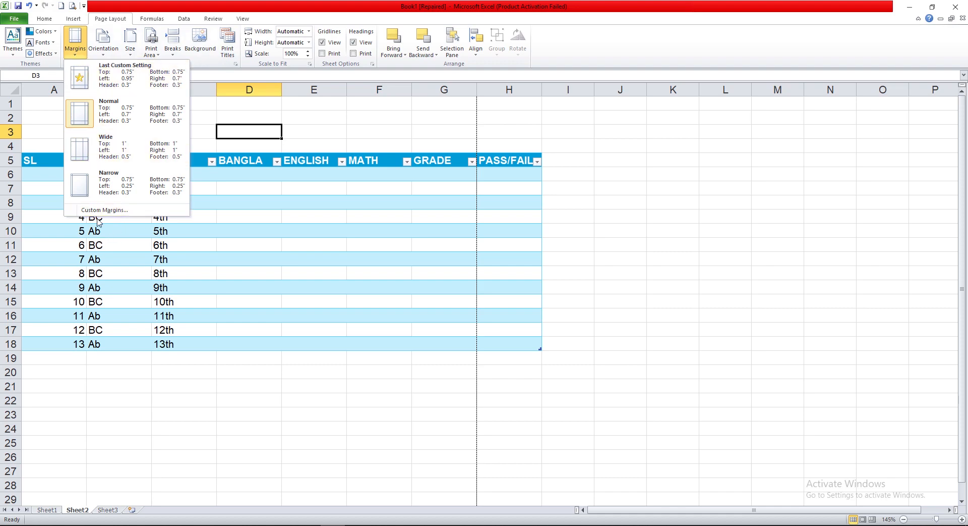
pyautogui.click(126, 211)
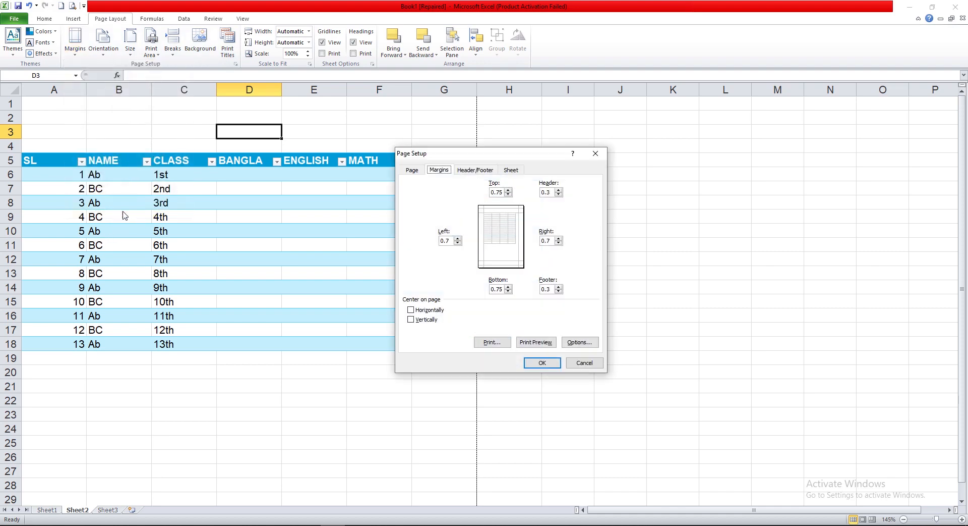
pyautogui.click(458, 244)
pyautogui.click(562, 245)
pyautogui.click(543, 363)
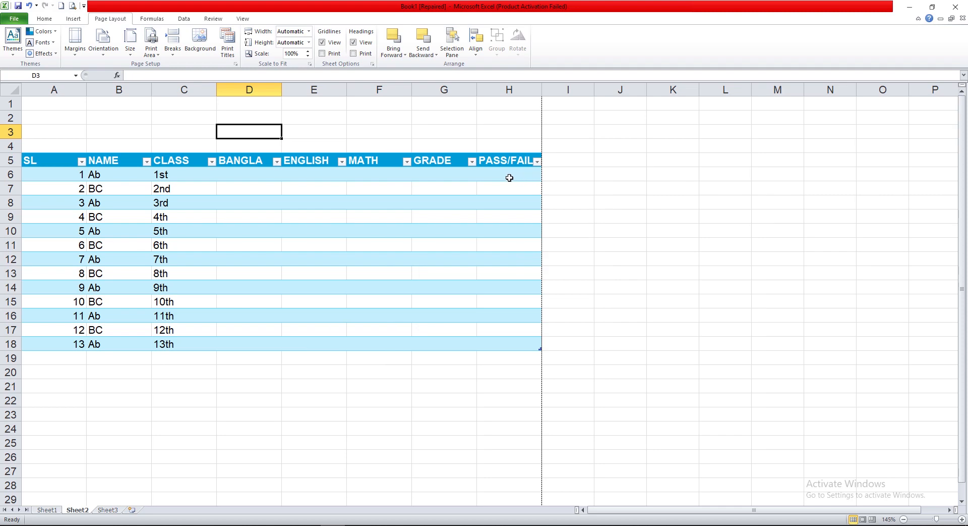
# Check in the print preview whether all table columns fit on one page, and return to the sheet.
pyautogui.click(73, 6)
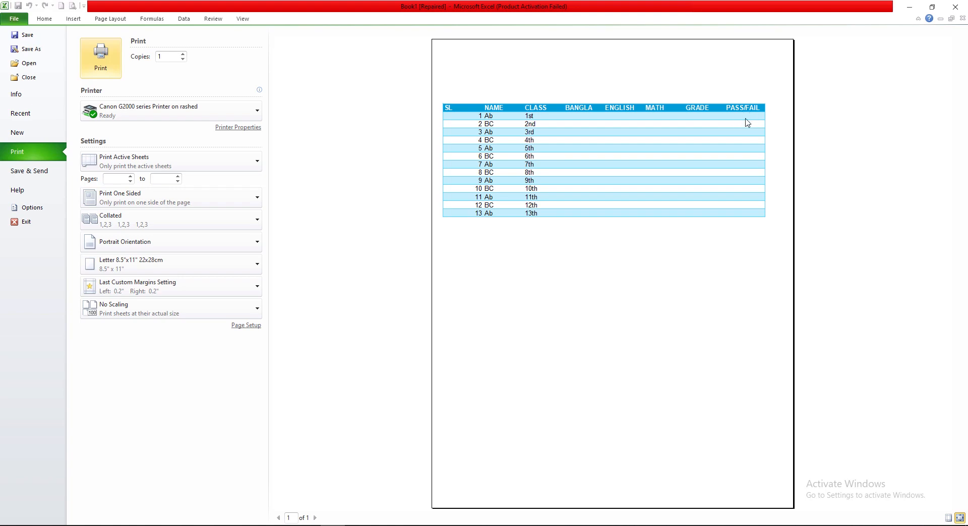
pyautogui.click(9, 21)
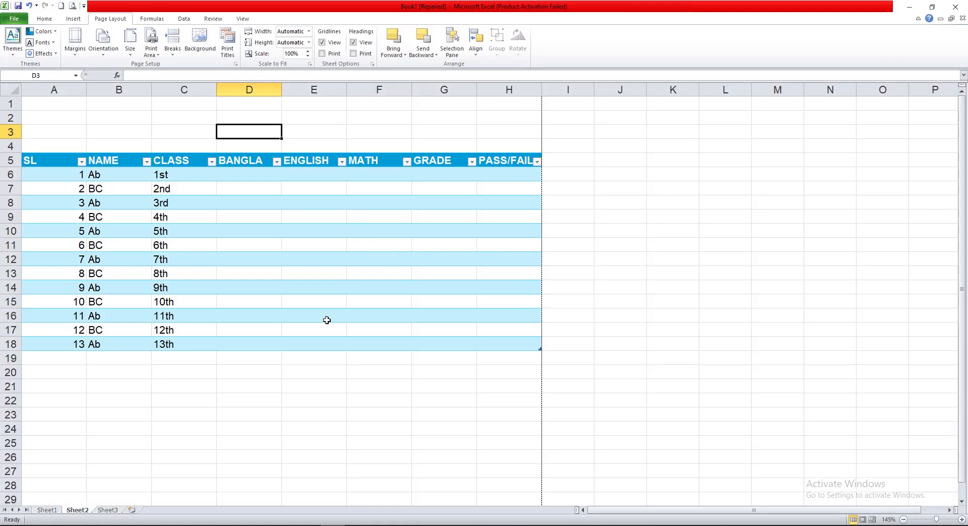
# Apply all borders to the whole results table, including its header row (A5:H18).
pyautogui.click(186, 373)
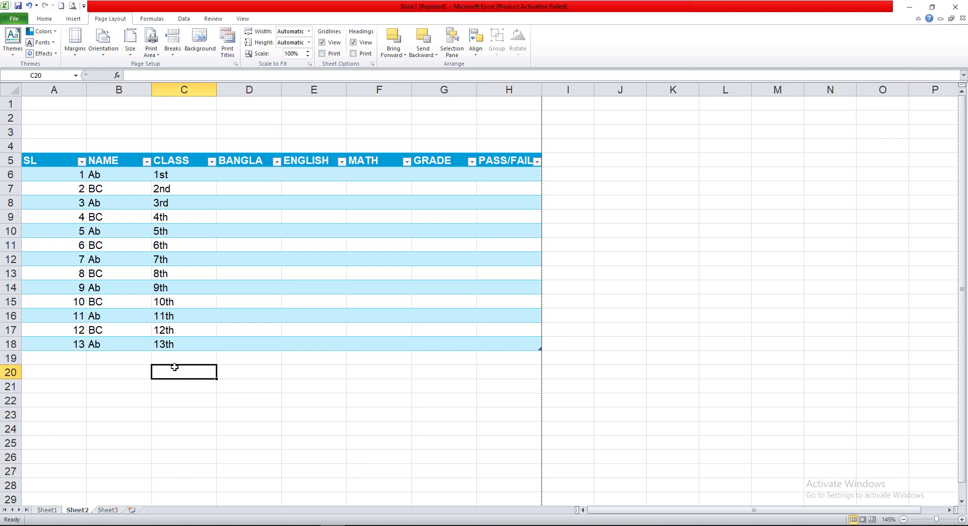
pyautogui.click(24, 155)
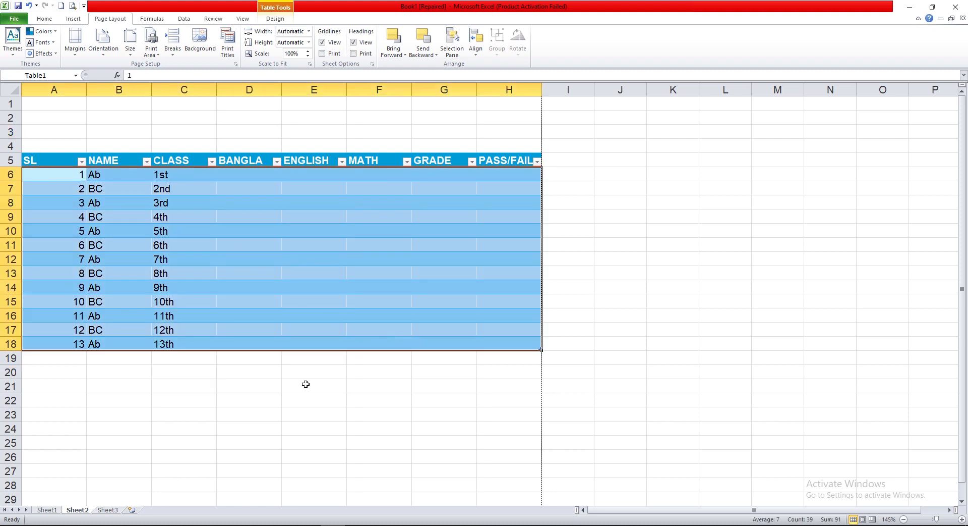
pyautogui.click(305, 384)
pyautogui.moveTo(48, 160); pyautogui.dragTo(521, 344)
pyautogui.click(45, 19)
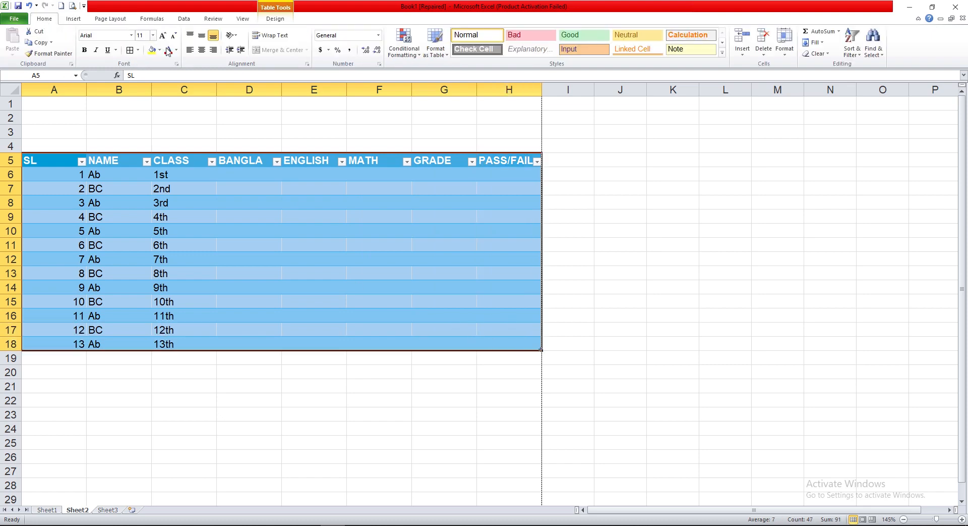
pyautogui.click(130, 50)
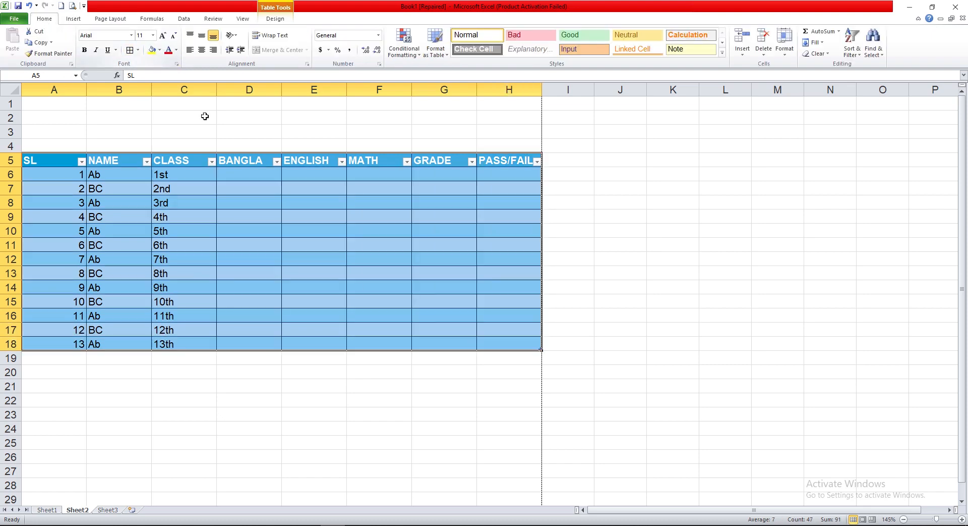
pyautogui.click(291, 392)
# Set the sheet's top and bottom page margins to 2 inches through the custom margins.
pyautogui.click(110, 19)
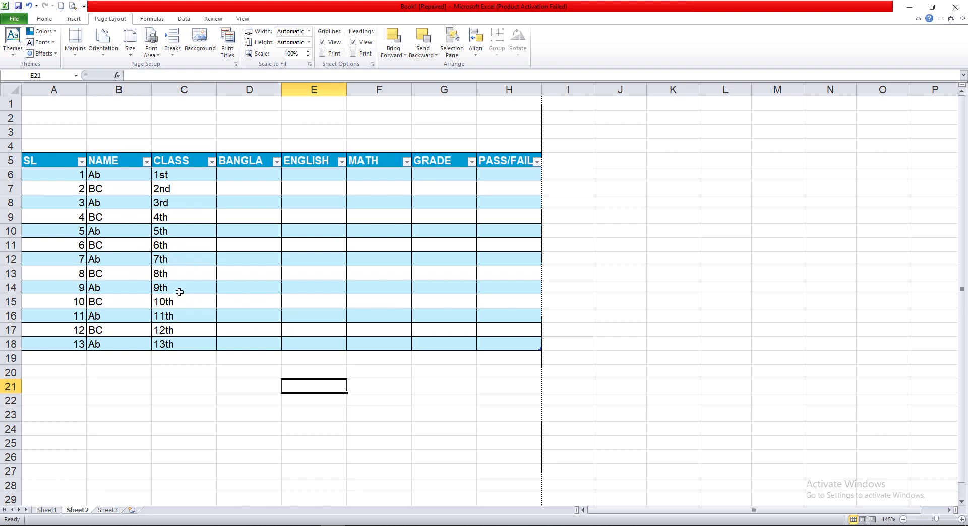
pyautogui.click(75, 45)
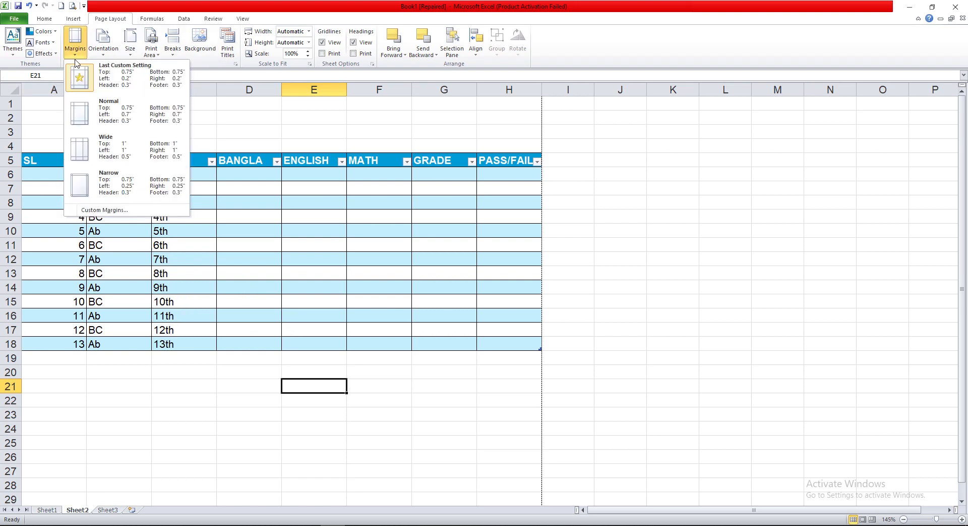
pyautogui.click(105, 210)
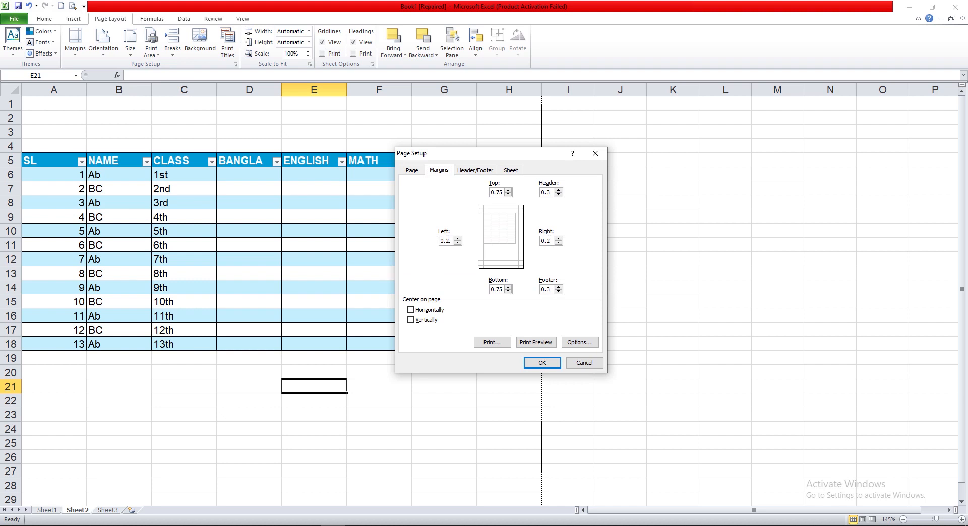
pyautogui.click(508, 190)
pyautogui.click(508, 287)
pyautogui.click(543, 364)
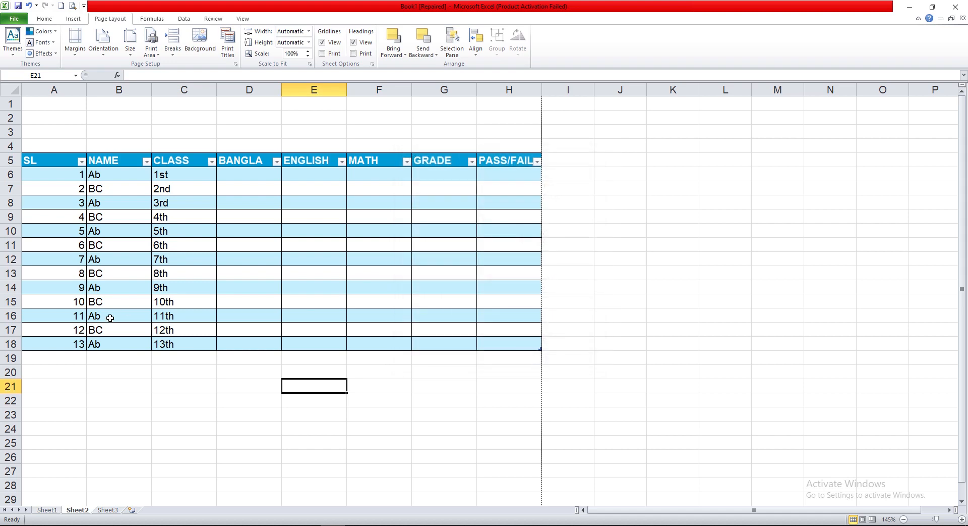
# Check the table's vertical position on the page in the print preview and return to the sheet.
pyautogui.click(72, 5)
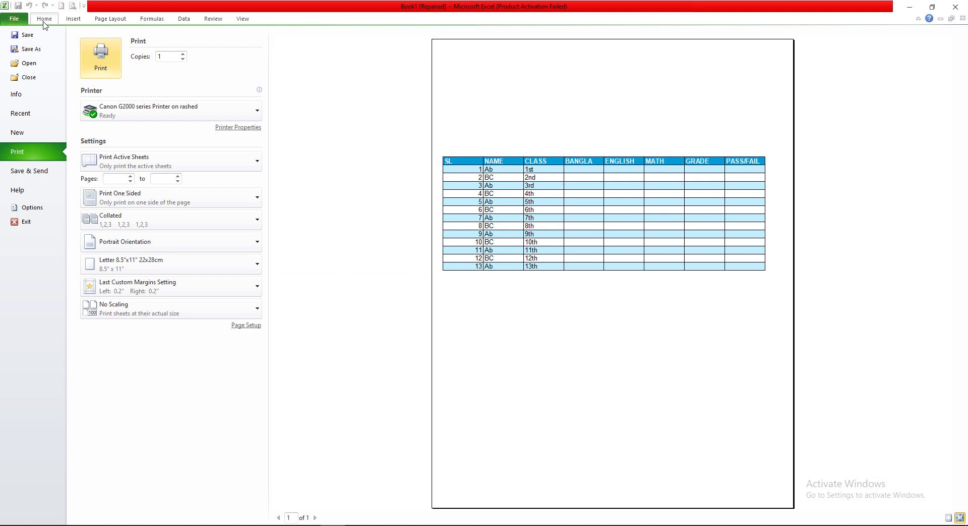
pyautogui.click(101, 22)
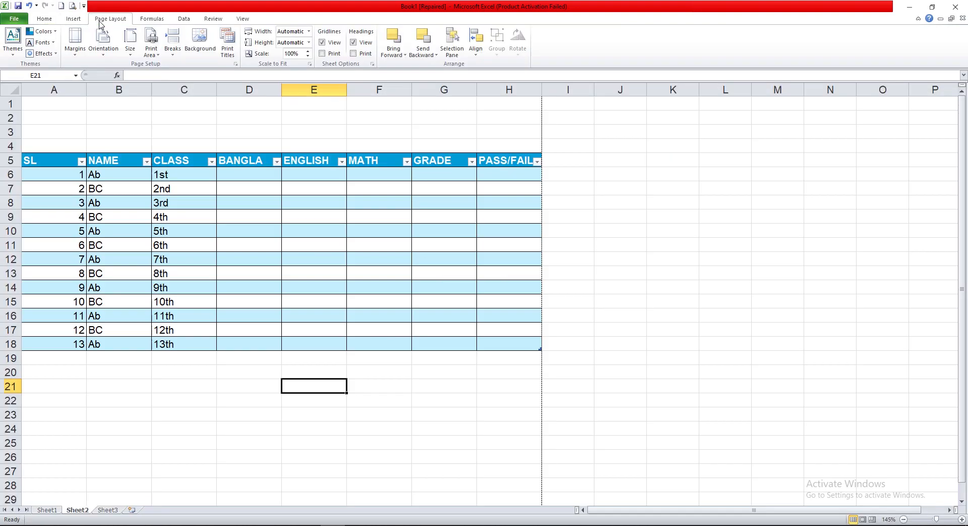
pyautogui.click(191, 376)
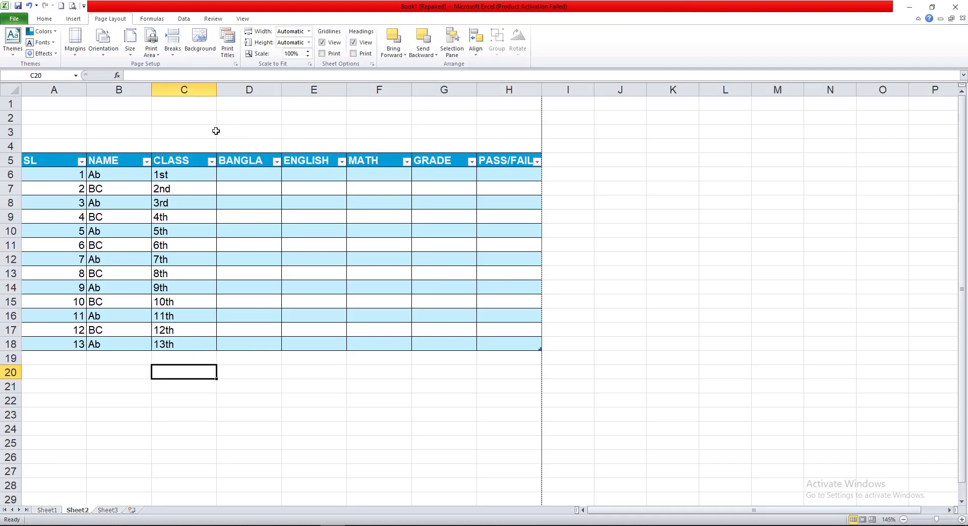
# Review the custom margin values in the page setup and close it without changes.
pyautogui.click(193, 136)
pyautogui.click(74, 43)
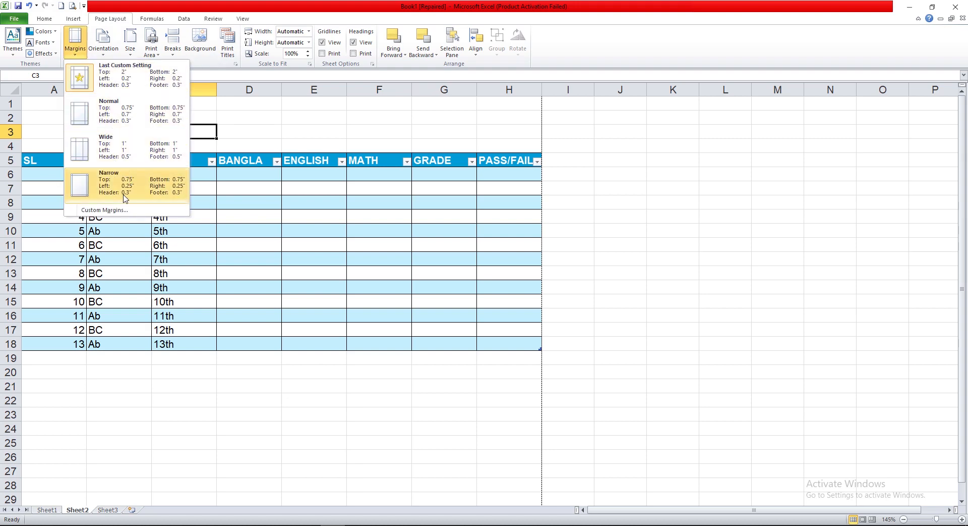
pyautogui.click(120, 210)
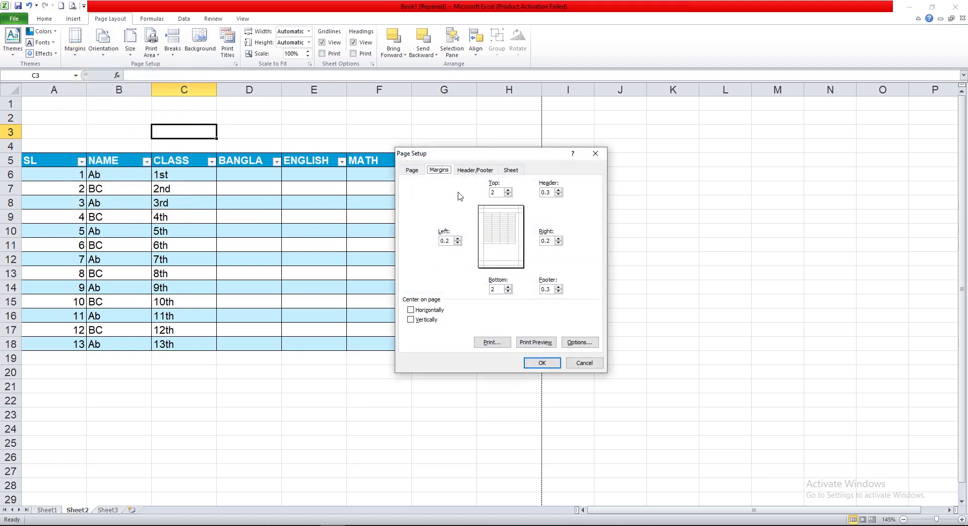
pyautogui.click(596, 154)
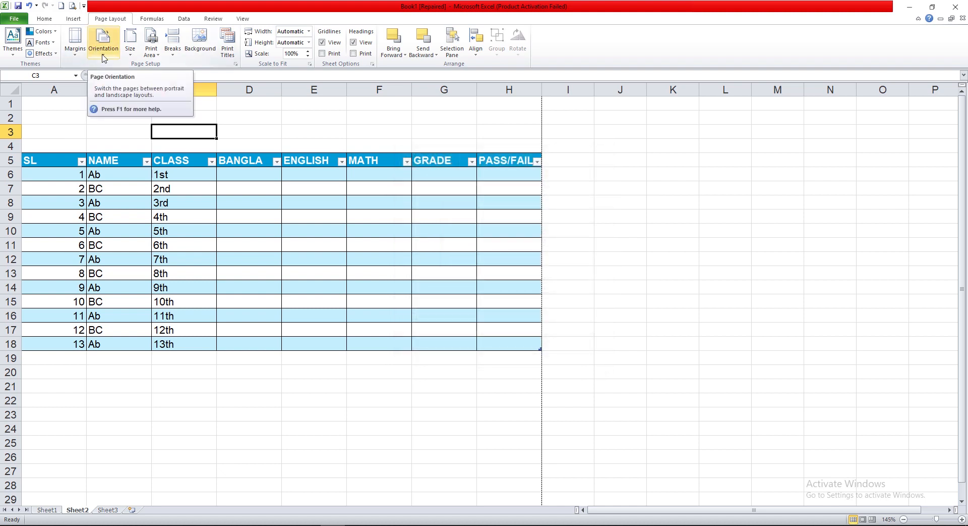
# Check how the table prints in portrait orientation in the print preview and return to the sheet.
pyautogui.click(278, 408)
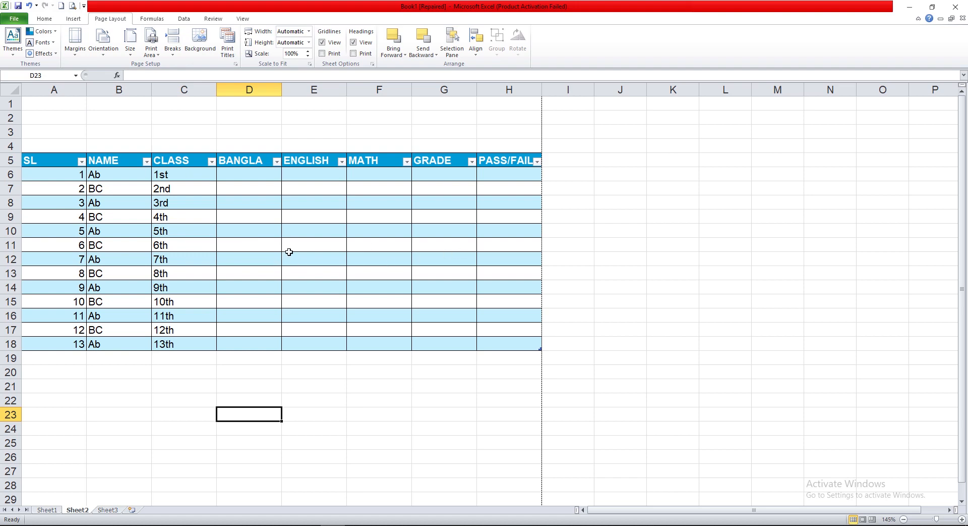
pyautogui.click(72, 6)
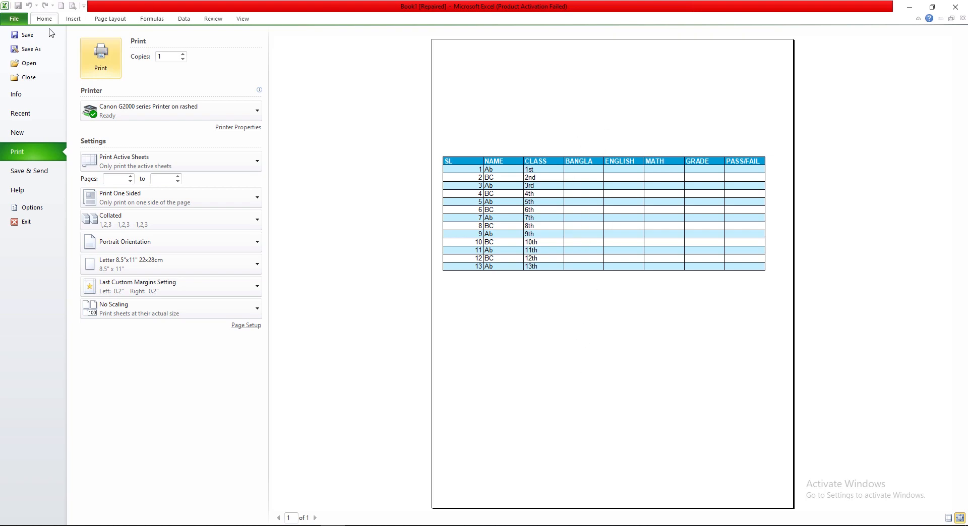
pyautogui.click(15, 21)
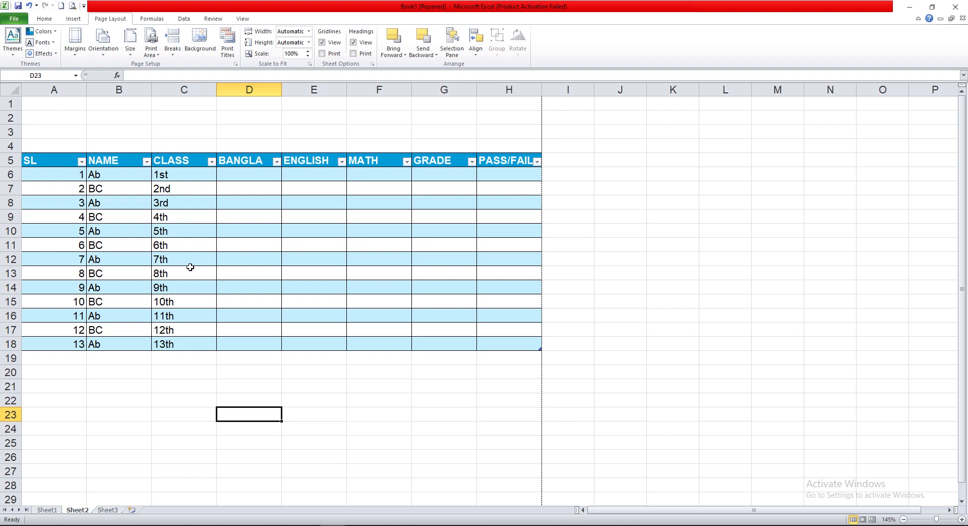
# Switch the page orientation to landscape and check the table in the print preview.
pyautogui.click(103, 51)
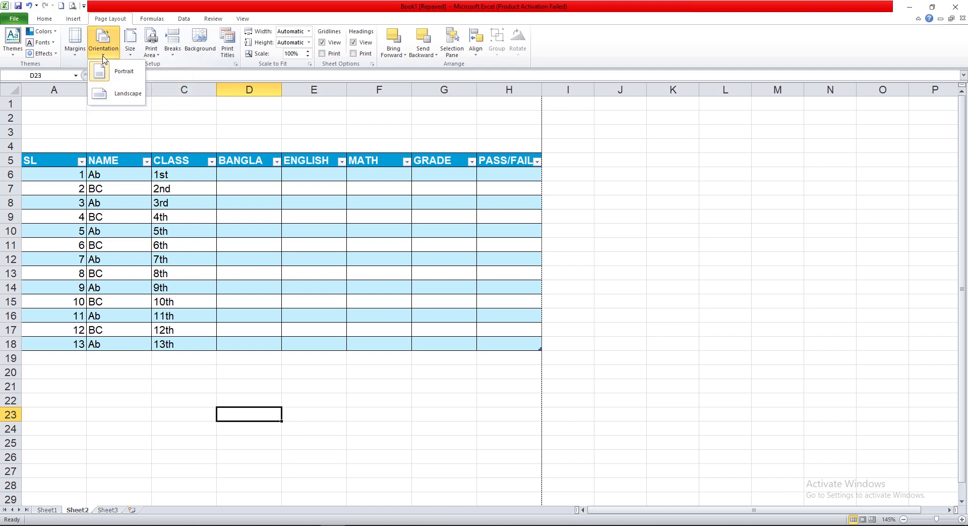
pyautogui.click(127, 93)
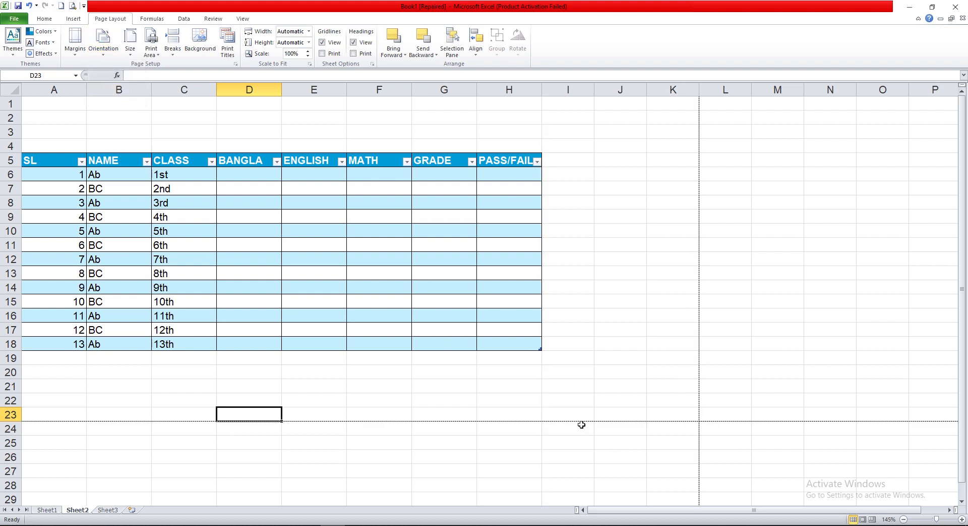
pyautogui.click(242, 374)
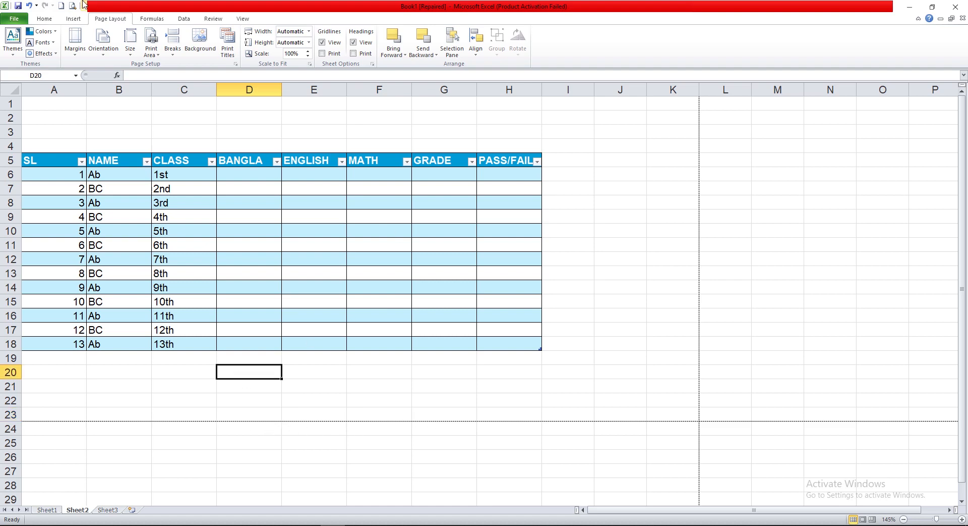
pyautogui.hotkey('ctrl', 'p')
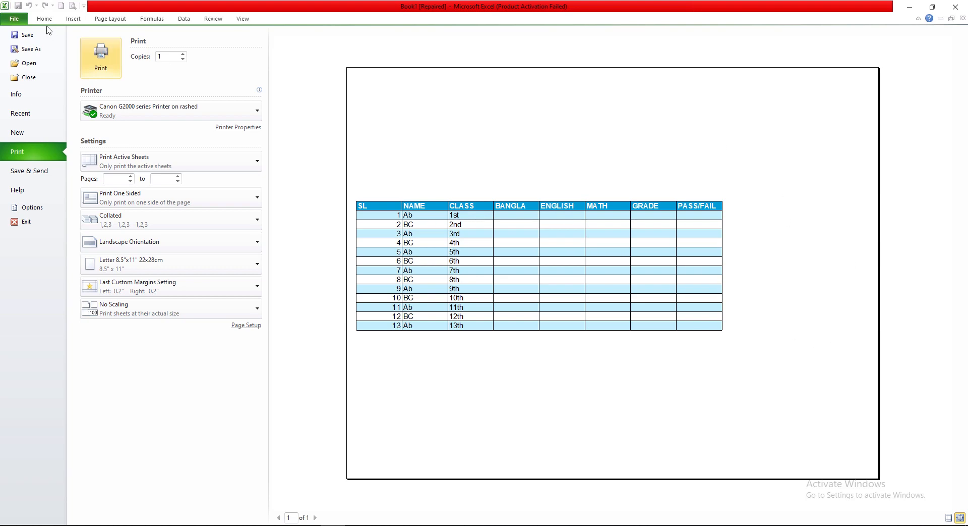
pyautogui.click(13, 20)
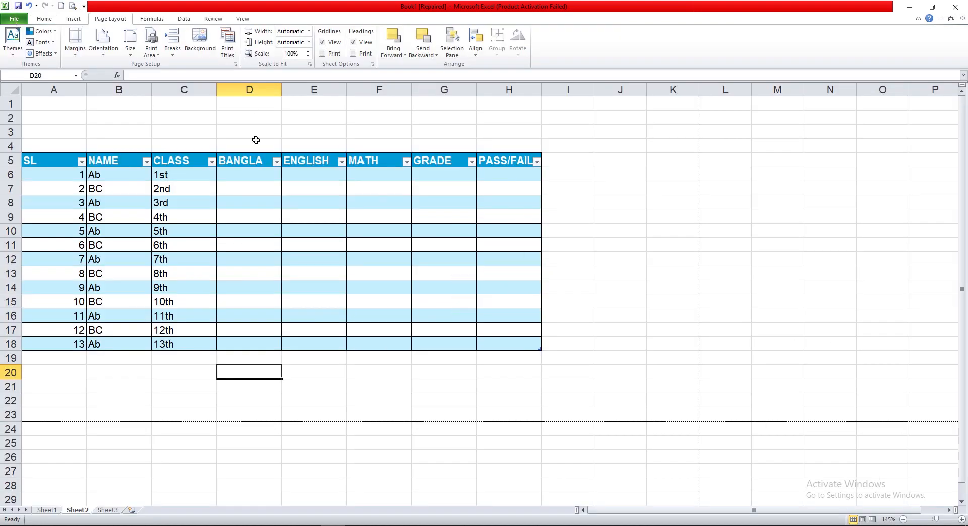
# Set the page orientation back to portrait.
pyautogui.click(104, 50)
pyautogui.click(121, 72)
pyautogui.click(104, 56)
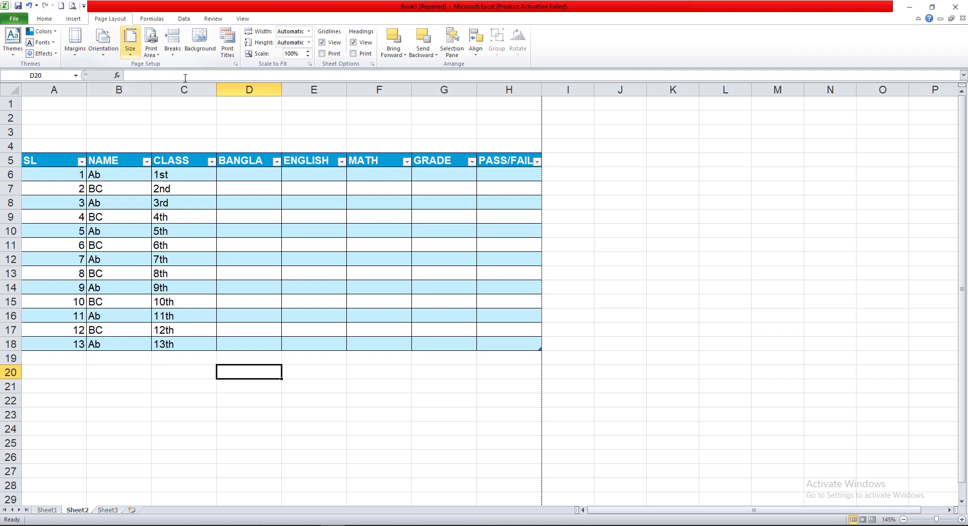
# Look through the available paper sizes and choose Letter 8.5"x11" for the sheet.
pyautogui.click(130, 55)
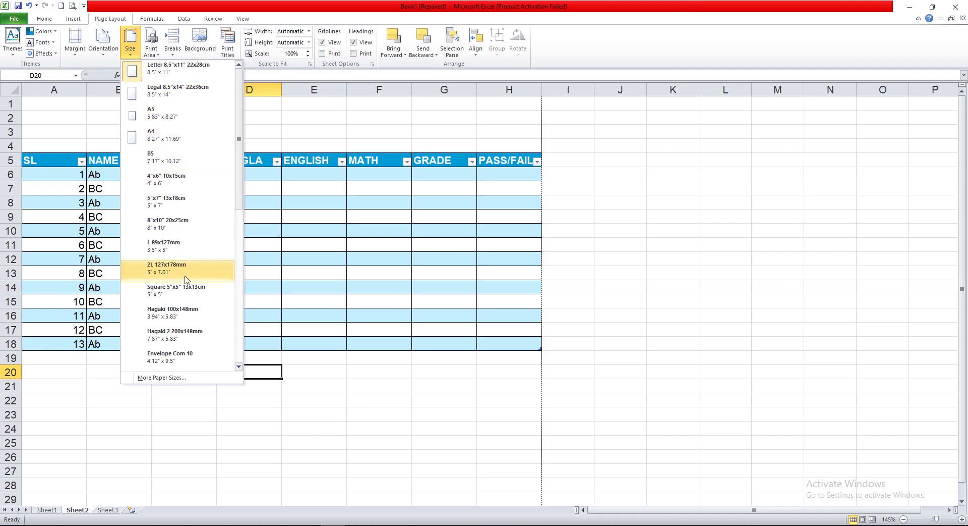
pyautogui.scroll(-4, 187, 275)
pyautogui.scroll(-3, 186, 280)
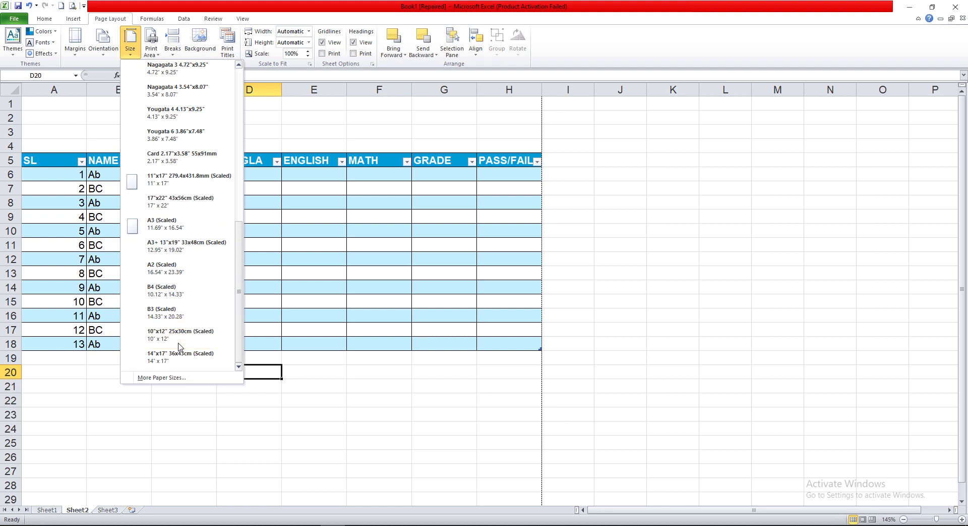
pyautogui.scroll(7, 174, 275)
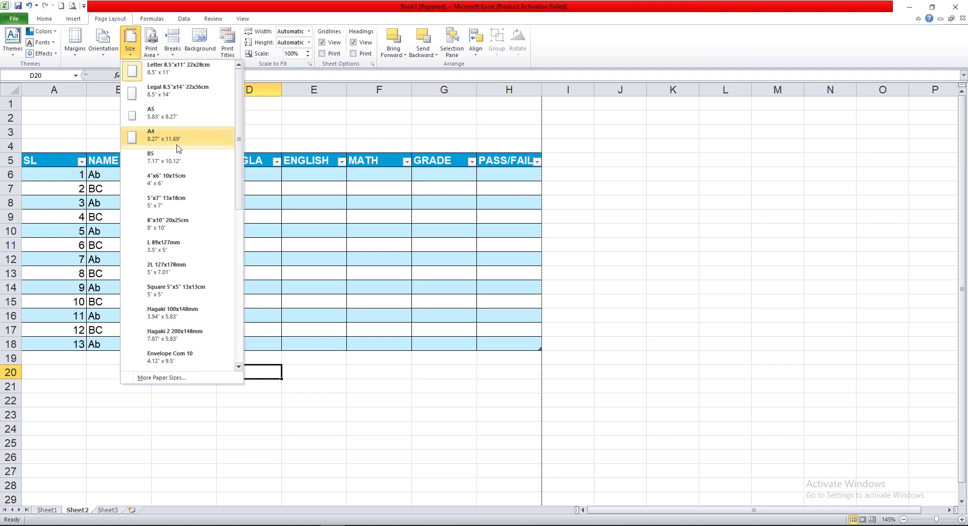
pyautogui.click(186, 76)
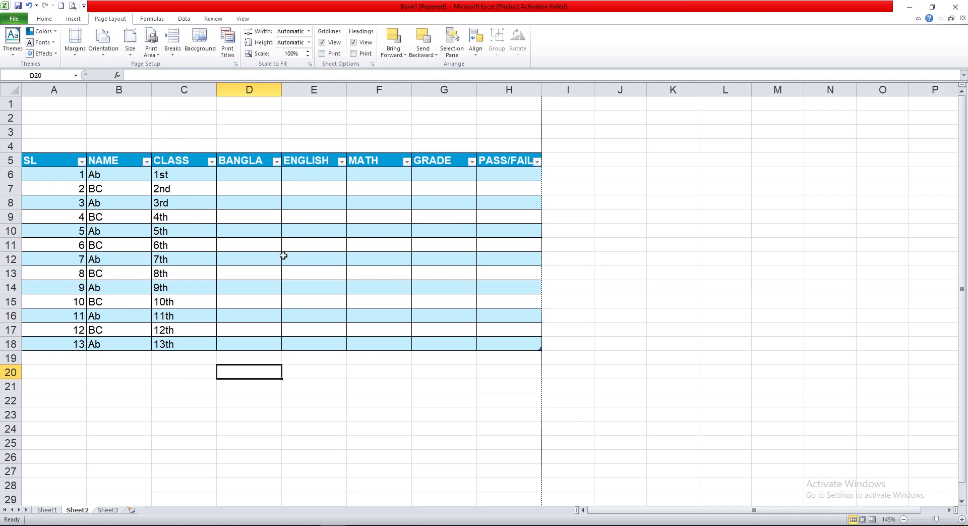
# Clear the sheet's print area.
pyautogui.click(382, 525)
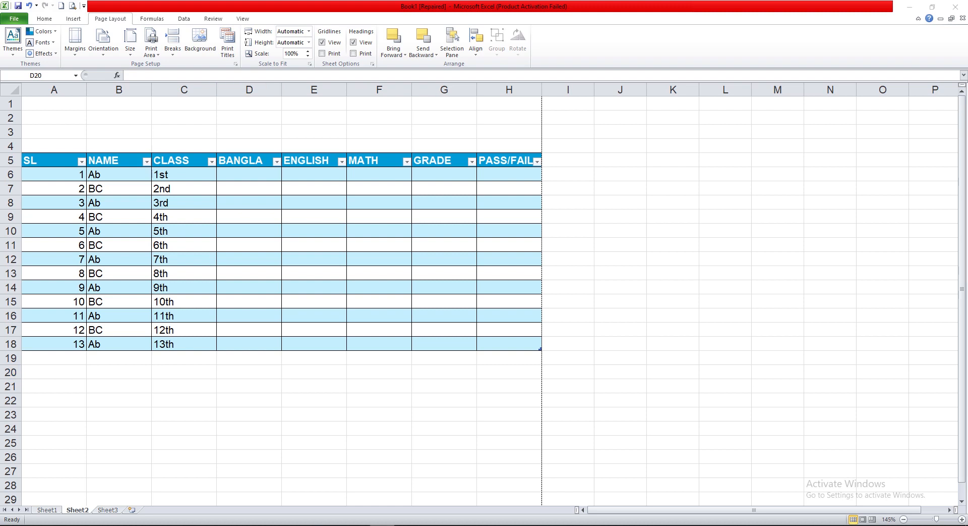
pyautogui.click(152, 53)
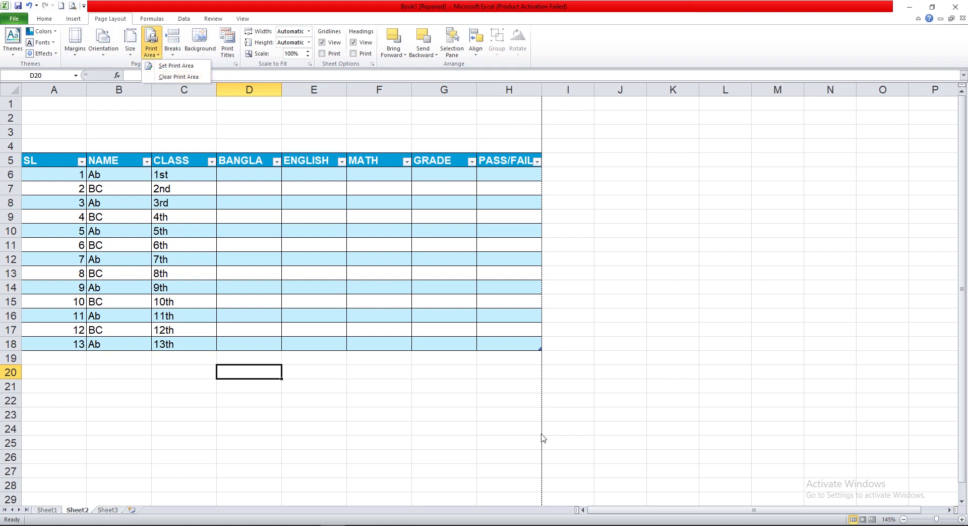
pyautogui.click(177, 76)
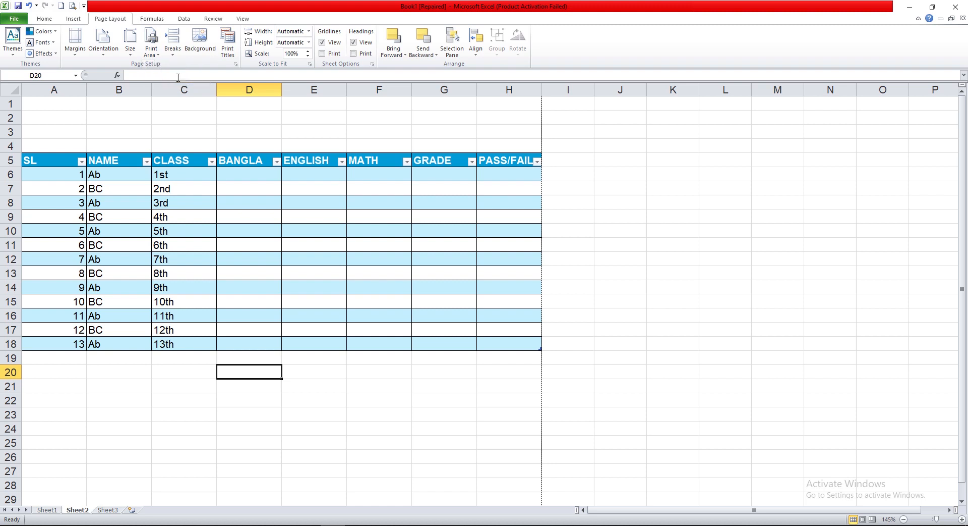
# Set the single empty cell E25 as the print area and review its outline on the sheet.
pyautogui.click(323, 438)
pyautogui.click(171, 50)
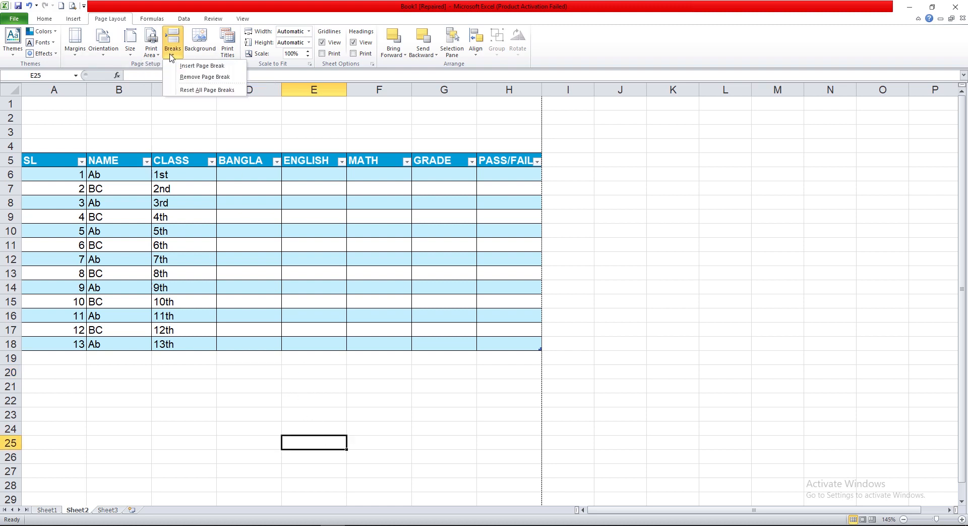
pyautogui.click(152, 50)
pyautogui.click(176, 65)
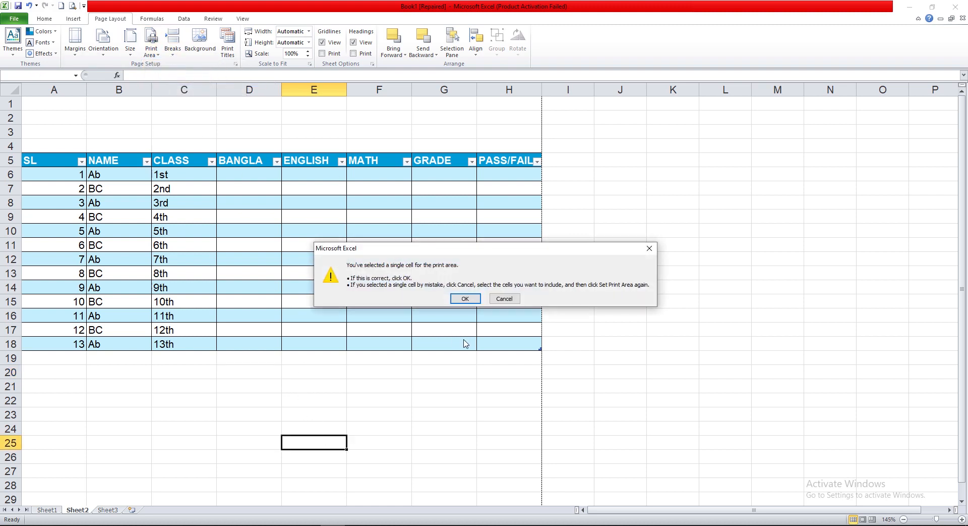
pyautogui.click(465, 299)
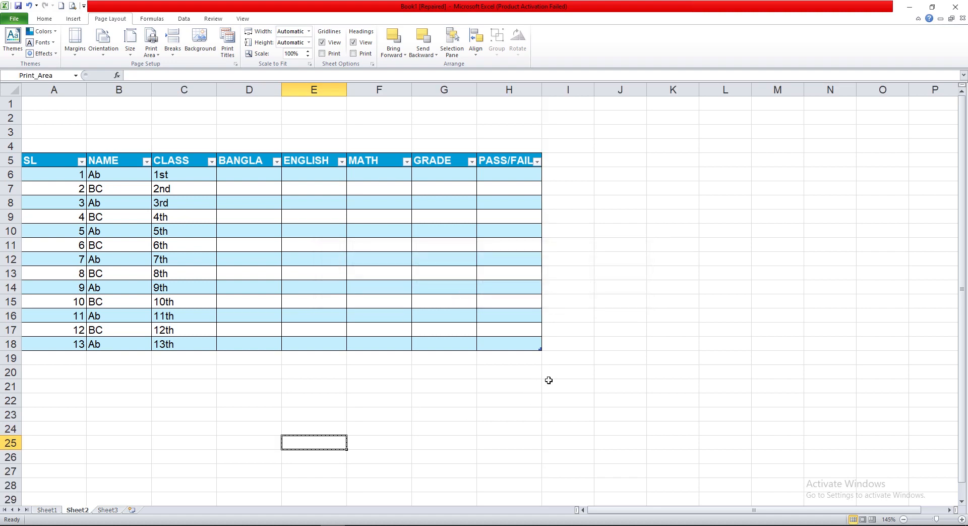
pyautogui.scroll(-4, 534, 363)
pyautogui.scroll(2, 540, 271)
pyautogui.scroll(-1, 540, 270)
pyautogui.click(183, 289)
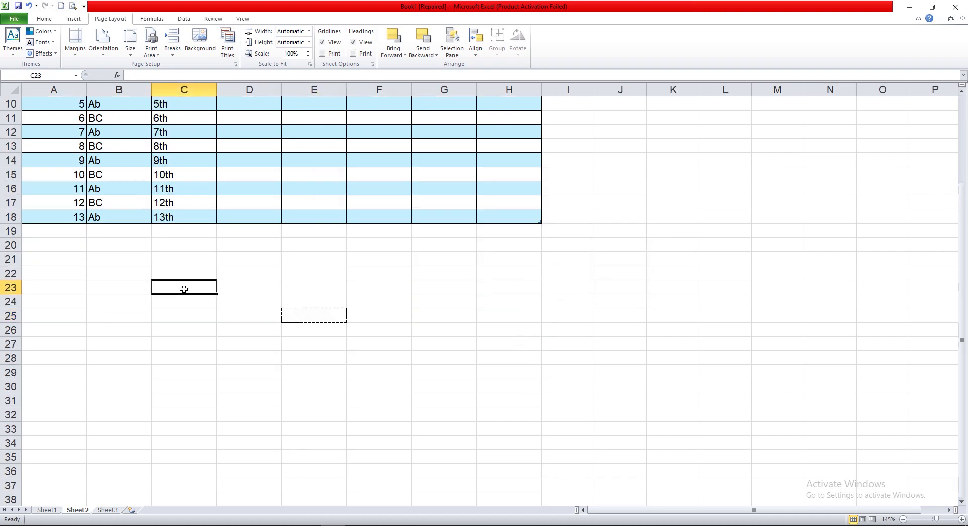
pyautogui.click(343, 275)
pyautogui.scroll(3, 313, 253)
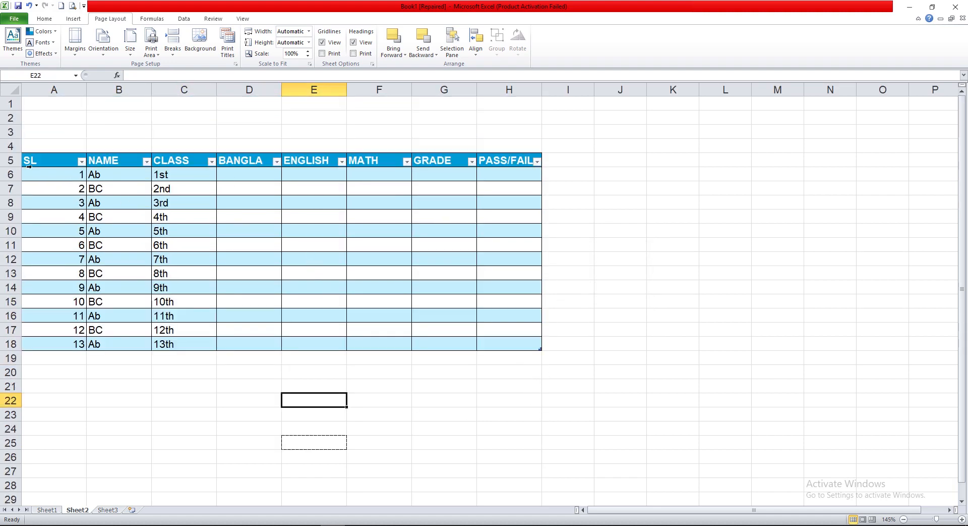
# Add the range A4:H18, covering the results table and the row above it, to the existing print area.
pyautogui.moveTo(33, 147); pyautogui.dragTo(511, 347)
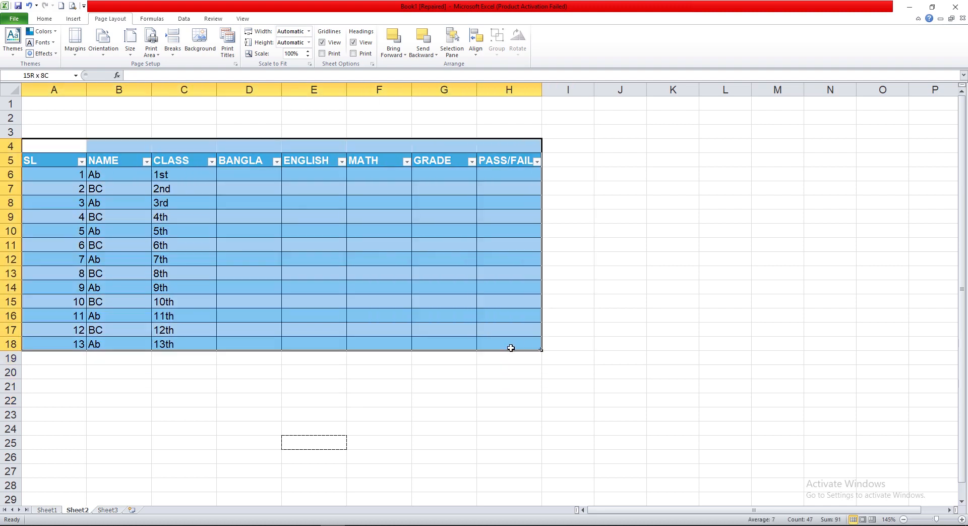
pyautogui.click(151, 49)
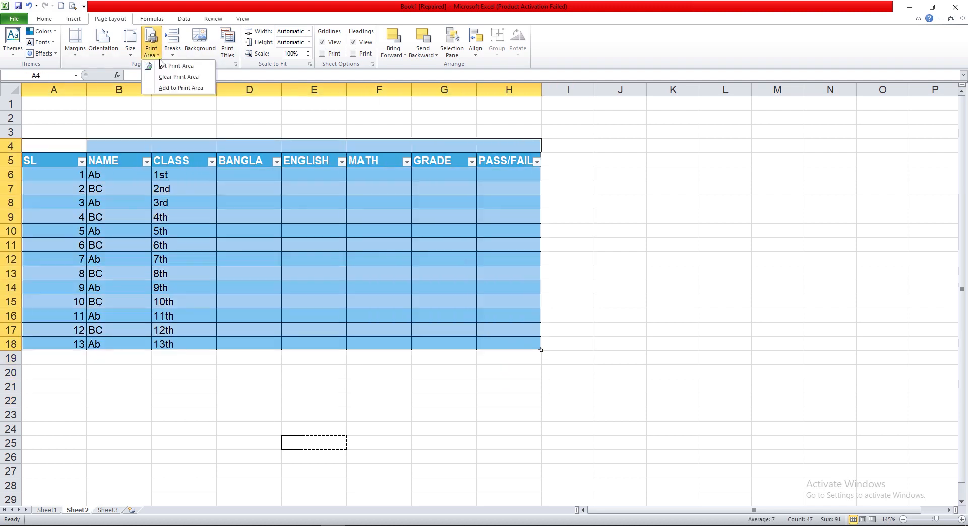
pyautogui.click(172, 88)
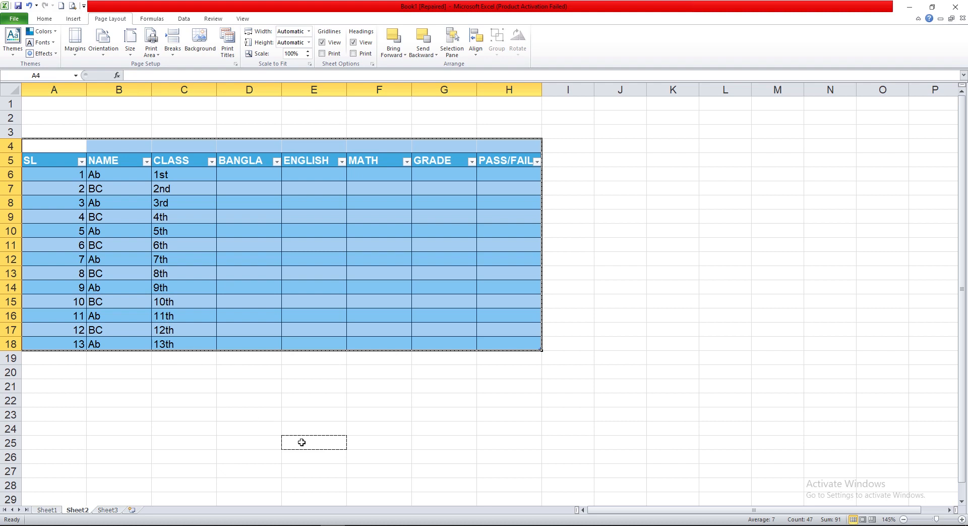
pyautogui.click(268, 414)
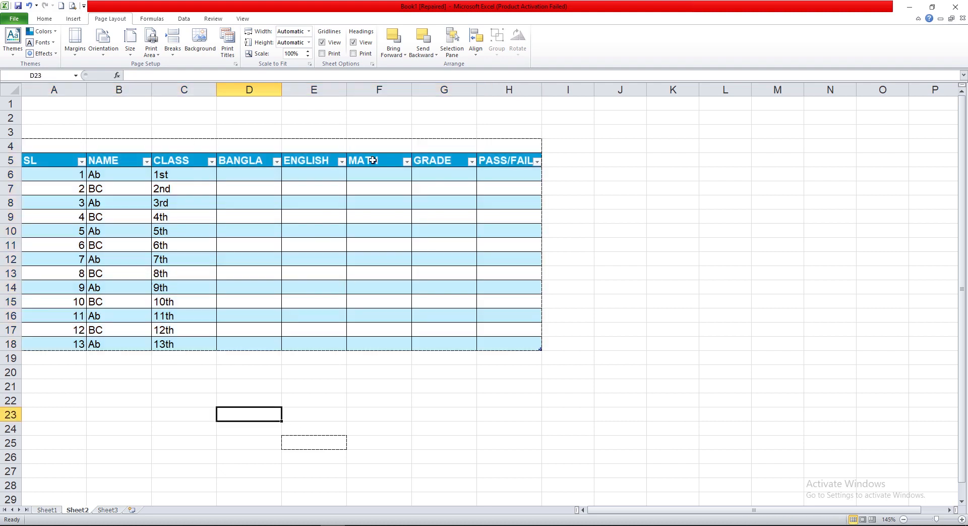
# Clear both ranges from the sheet's print area.
pyautogui.click(160, 54)
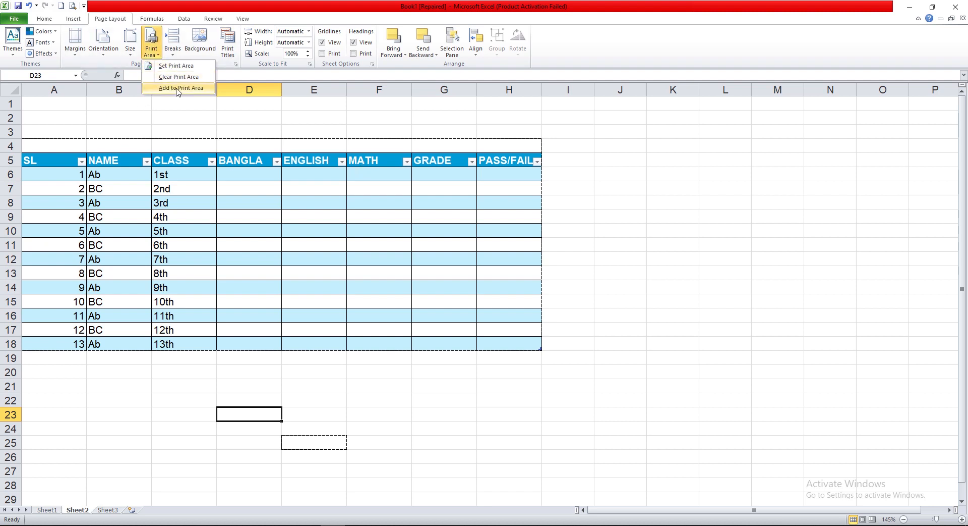
pyautogui.click(177, 78)
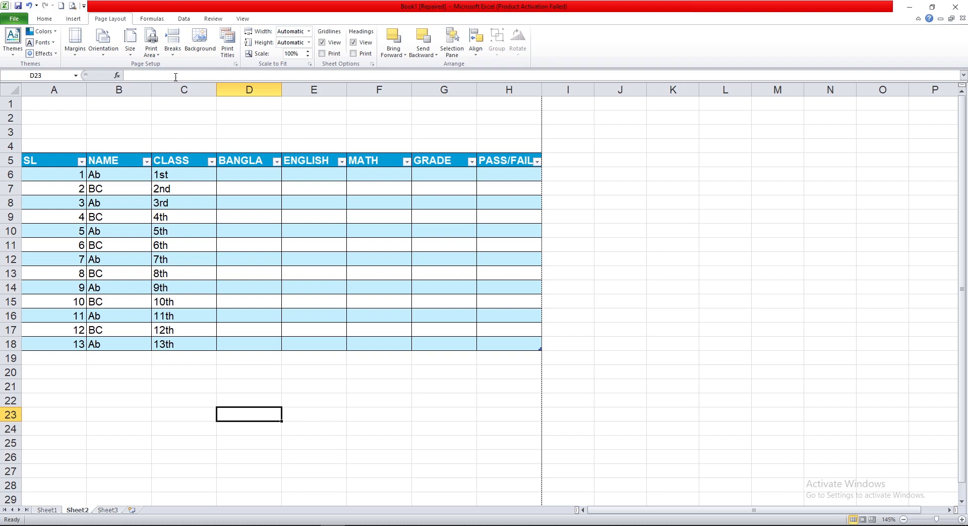
pyautogui.click(300, 403)
pyautogui.click(214, 372)
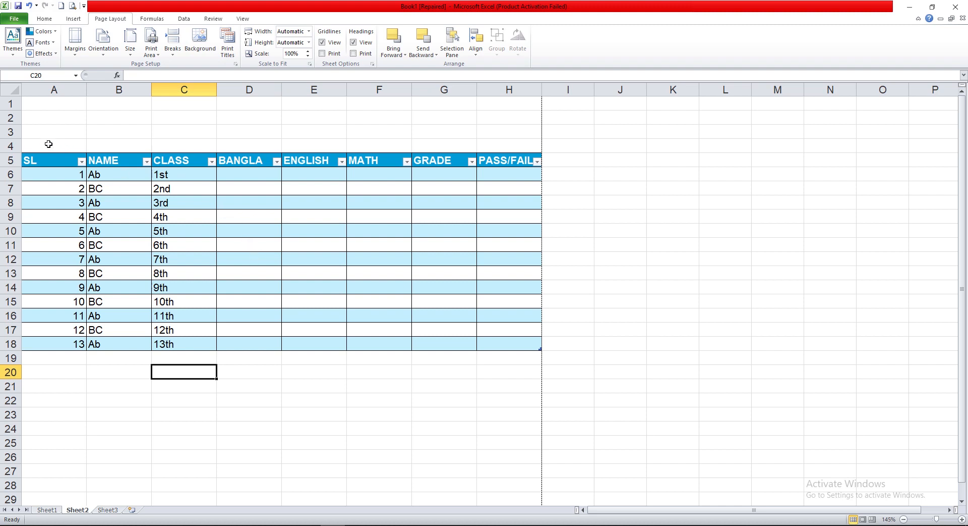
# Set A3:H18 as the print area and check it in the print preview.
pyautogui.moveTo(31, 128); pyautogui.dragTo(527, 345)
pyautogui.click(151, 47)
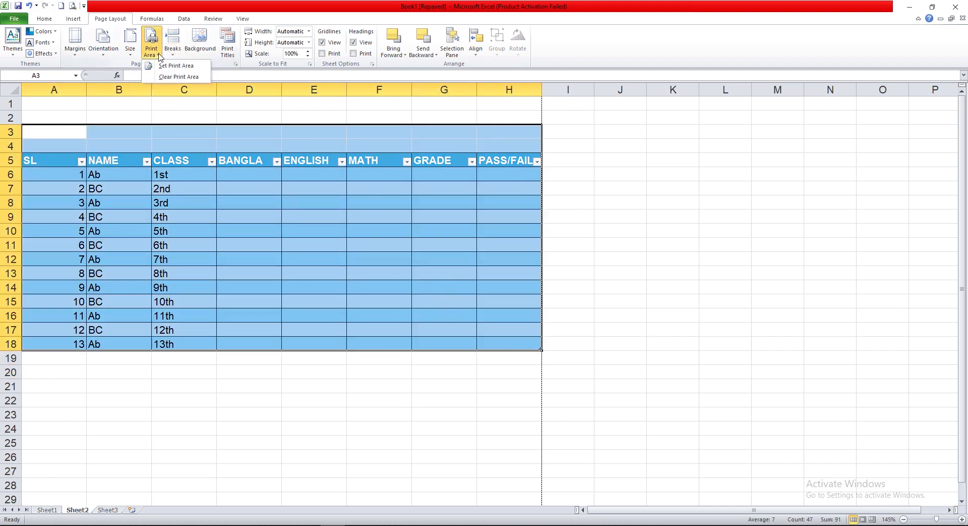
pyautogui.click(166, 66)
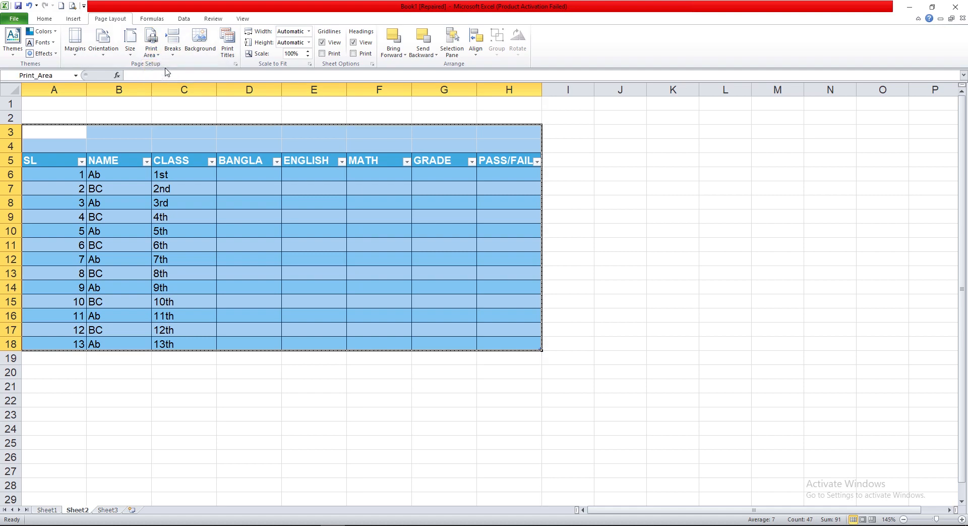
pyautogui.click(305, 386)
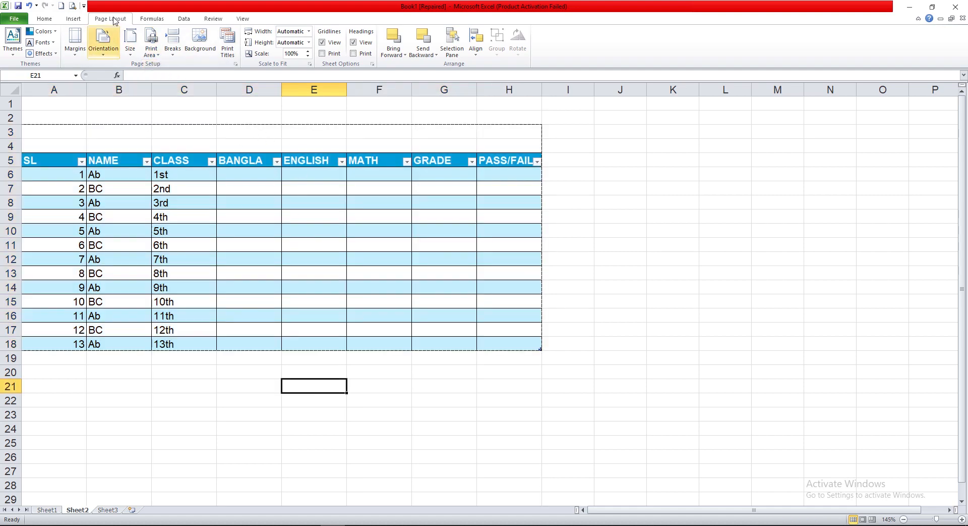
pyautogui.click(73, 6)
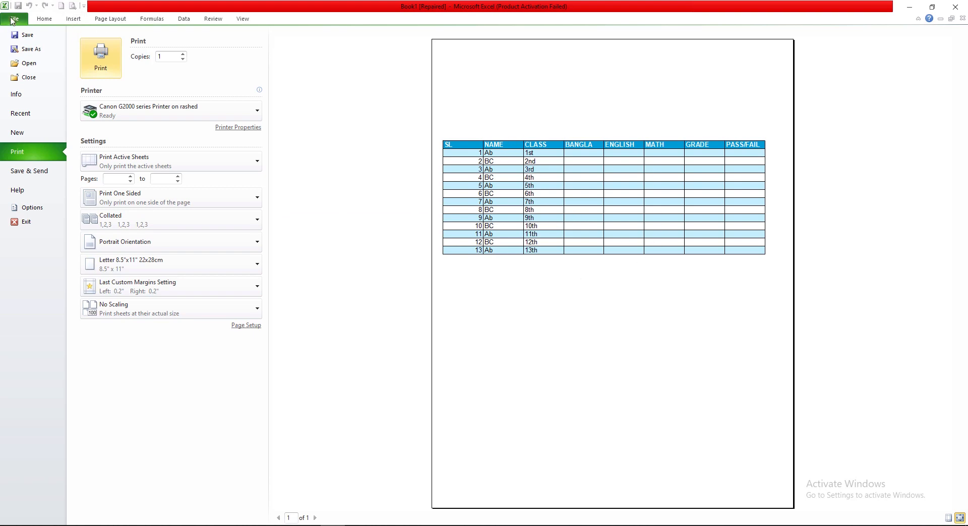
pyautogui.click(14, 20)
# Enter the sample text sldaglsa, fhslkdhglksg and gslg in B22:B24 and check the sheet in the print preview.
pyautogui.click(149, 400)
pyautogui.write('sl')
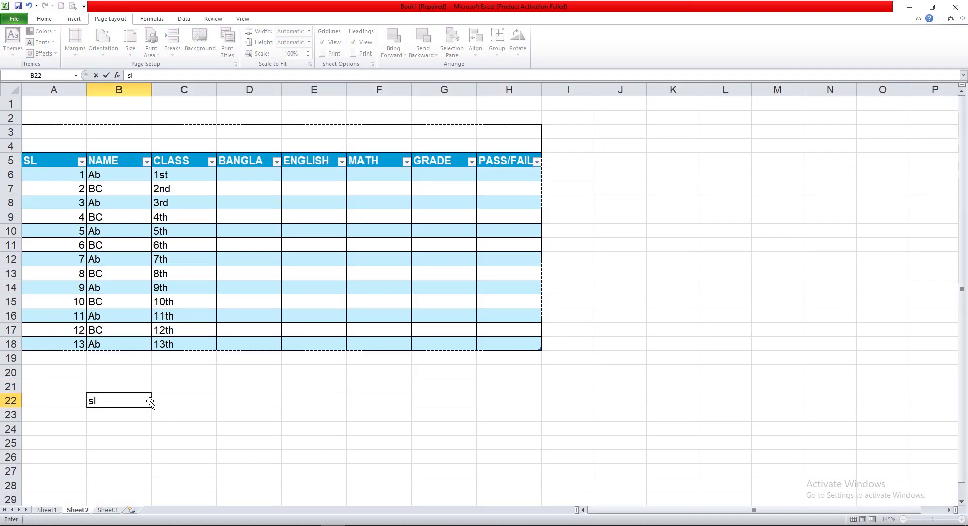
pyautogui.write('daglsa')
pyautogui.press('Return')
pyautogui.write('fhslkdhglksg')
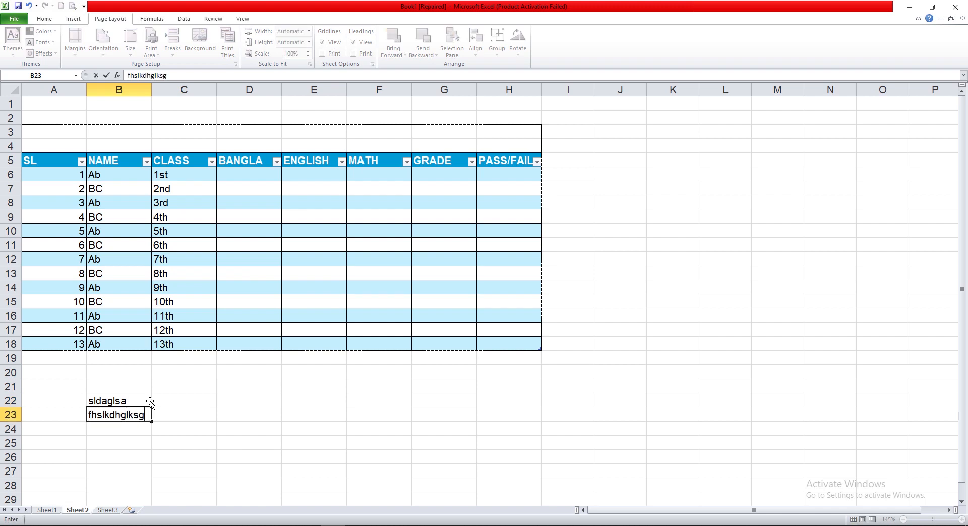
pyautogui.press('Return')
pyautogui.write('gslg')
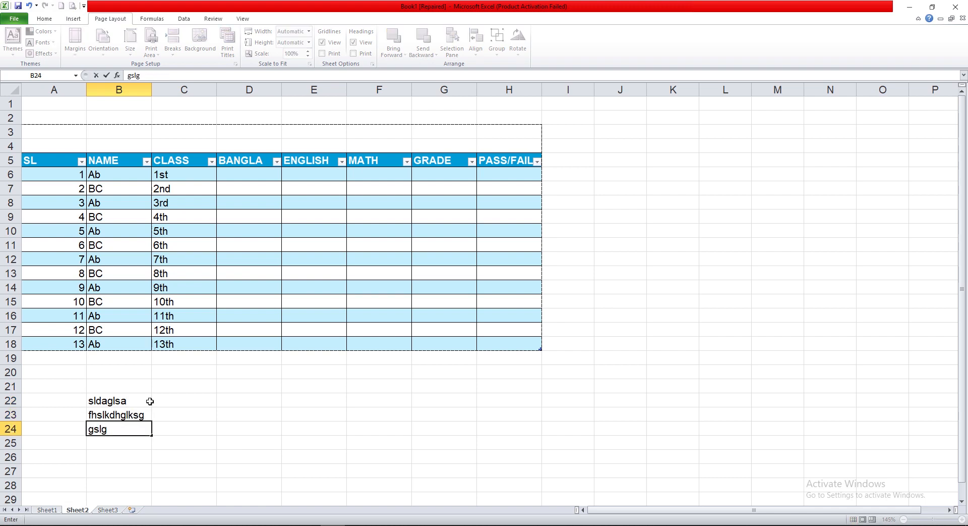
pyautogui.click(259, 401)
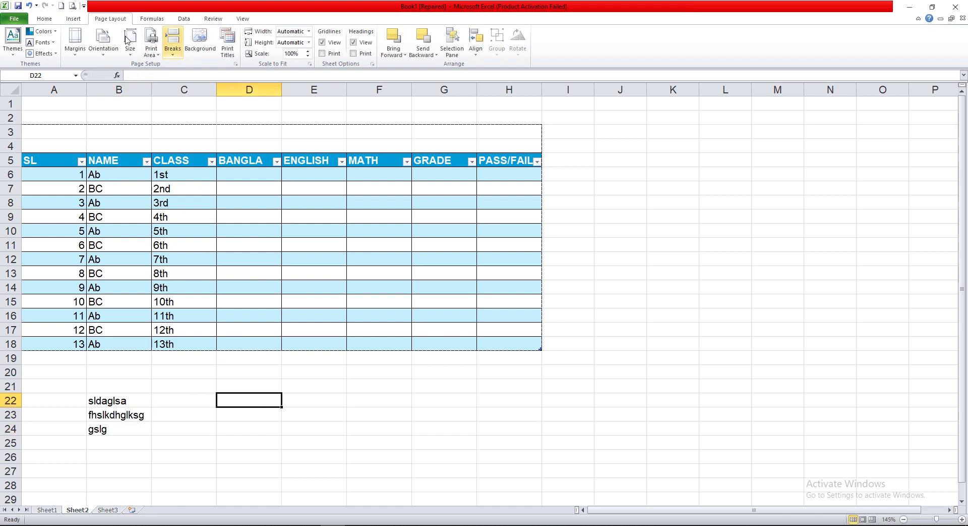
pyautogui.click(73, 6)
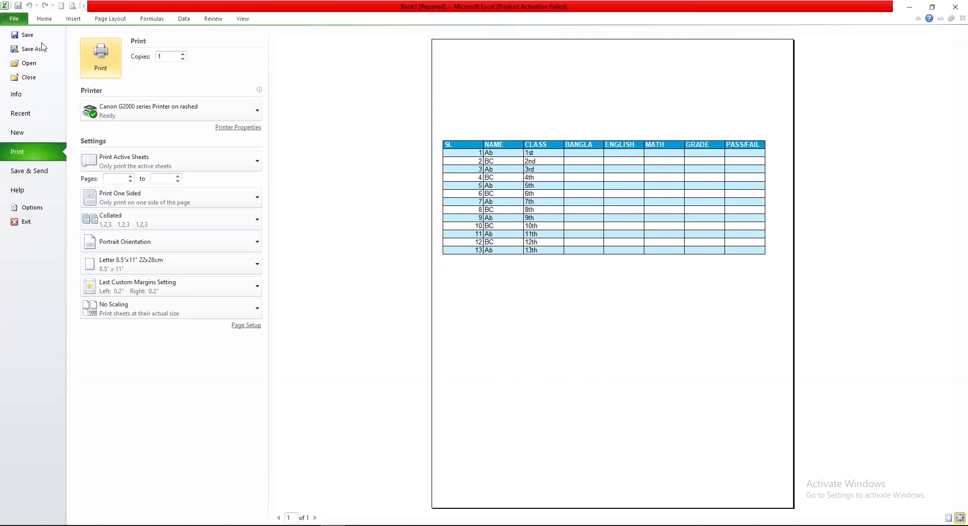
pyautogui.click(15, 19)
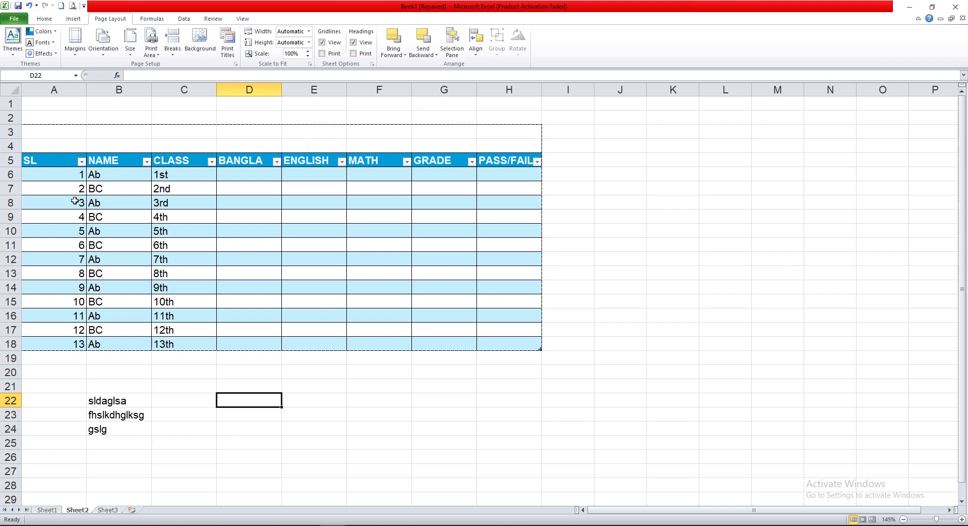
# Delete the sample text below the table and clear the sheet's print area.
pyautogui.moveTo(81, 385); pyautogui.dragTo(136, 442)
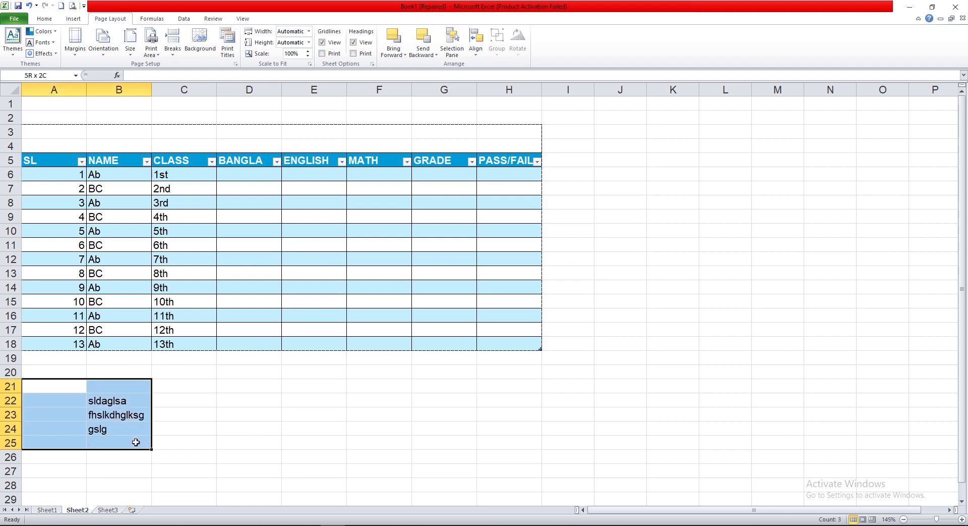
pyautogui.press('Delete')
pyautogui.click(190, 384)
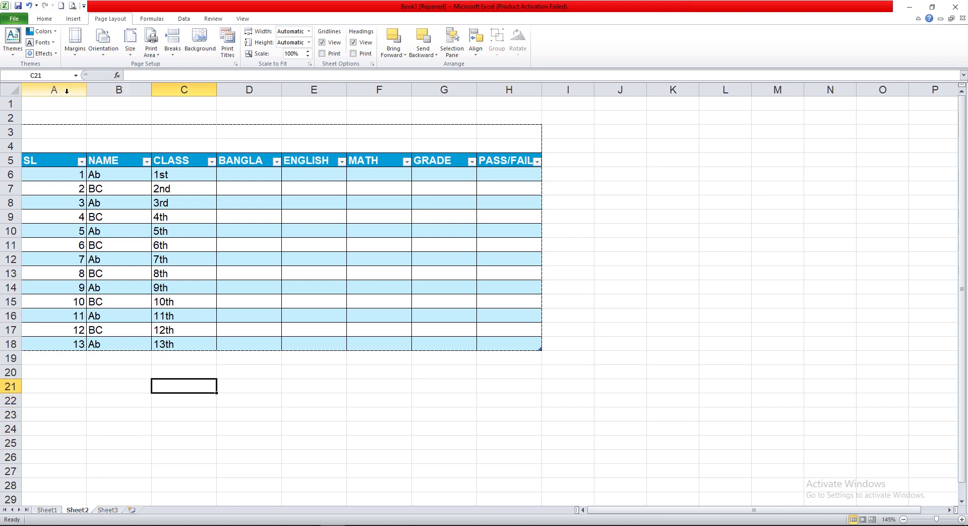
pyautogui.click(157, 57)
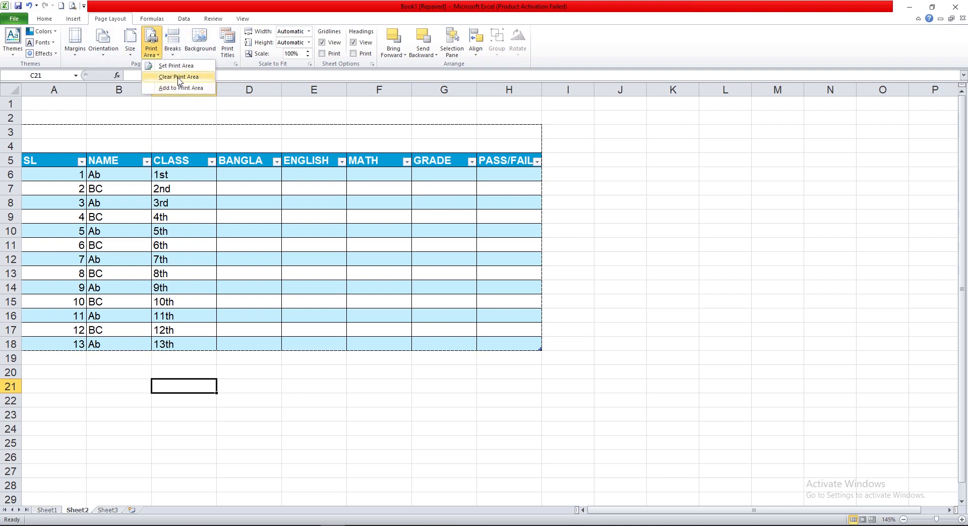
pyautogui.click(178, 77)
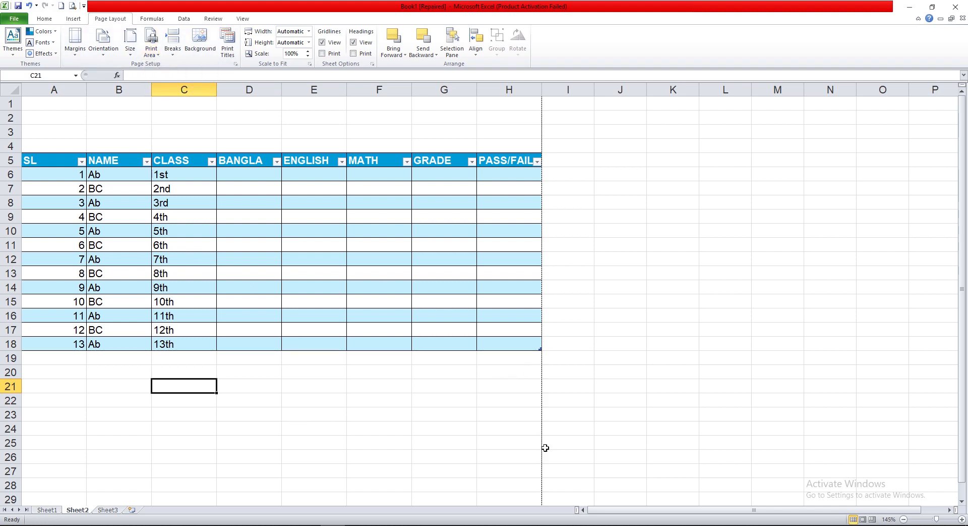
# Insert a page break above row 11 of the table and undo it.
pyautogui.click(173, 51)
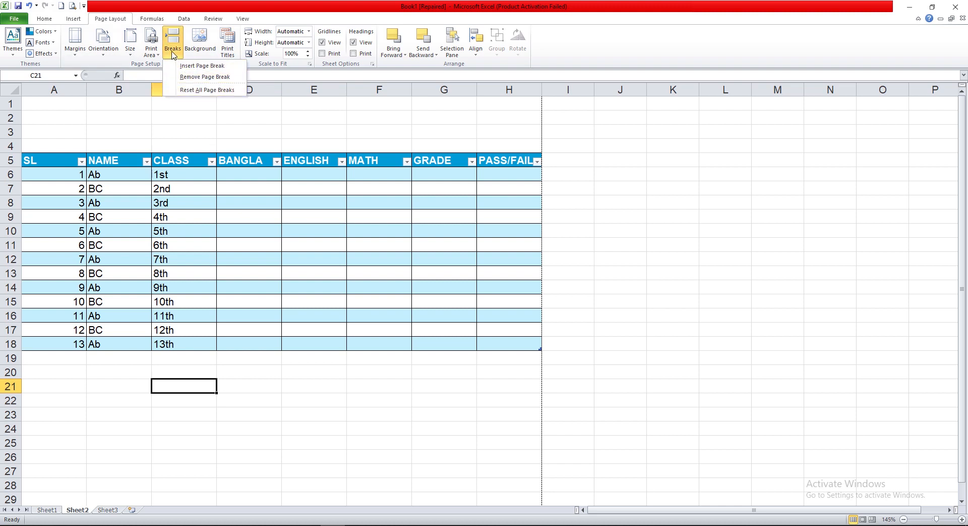
pyautogui.click(261, 387)
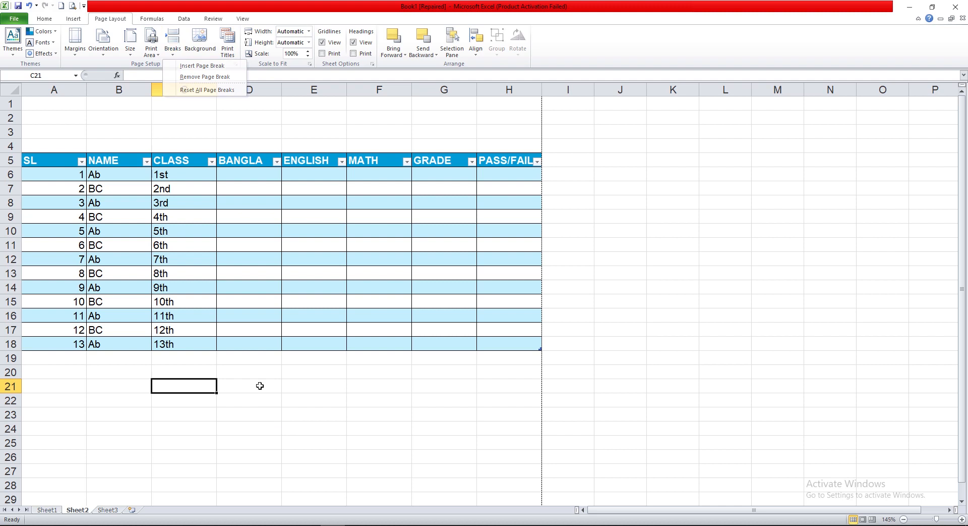
pyautogui.click(11, 244)
pyautogui.click(172, 45)
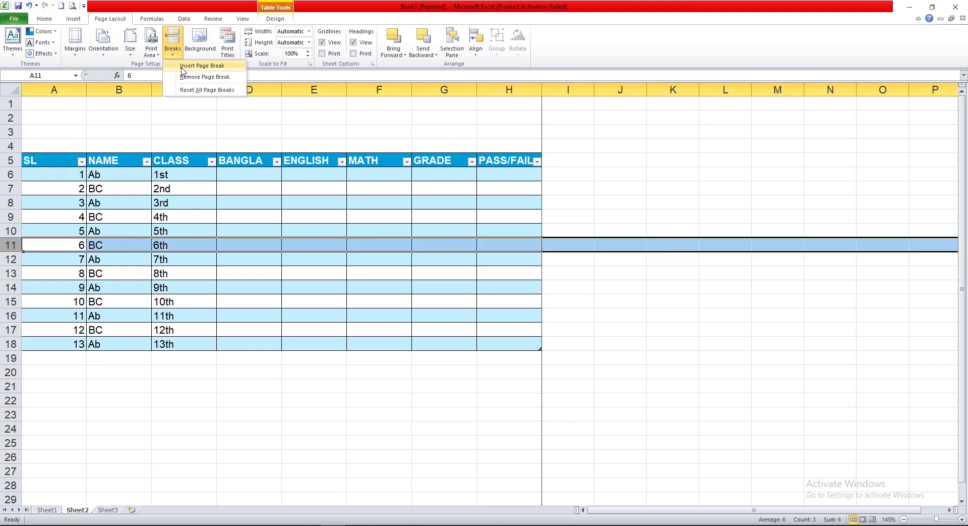
pyautogui.click(189, 66)
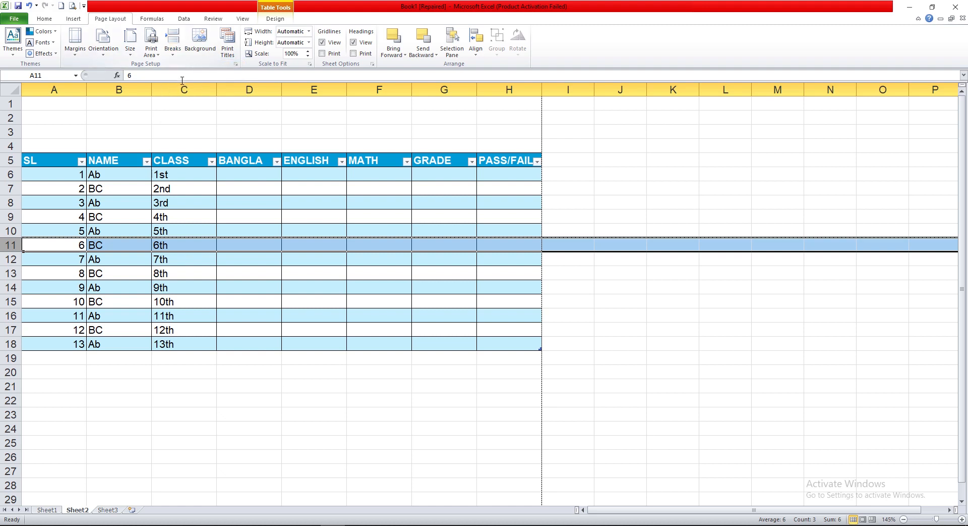
pyautogui.click(284, 434)
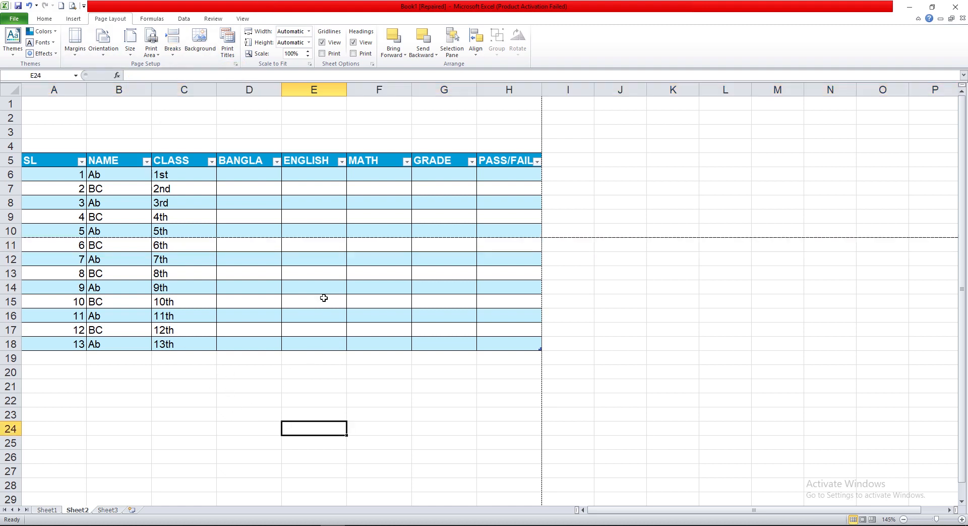
pyautogui.hotkey('ctrl', 'z')
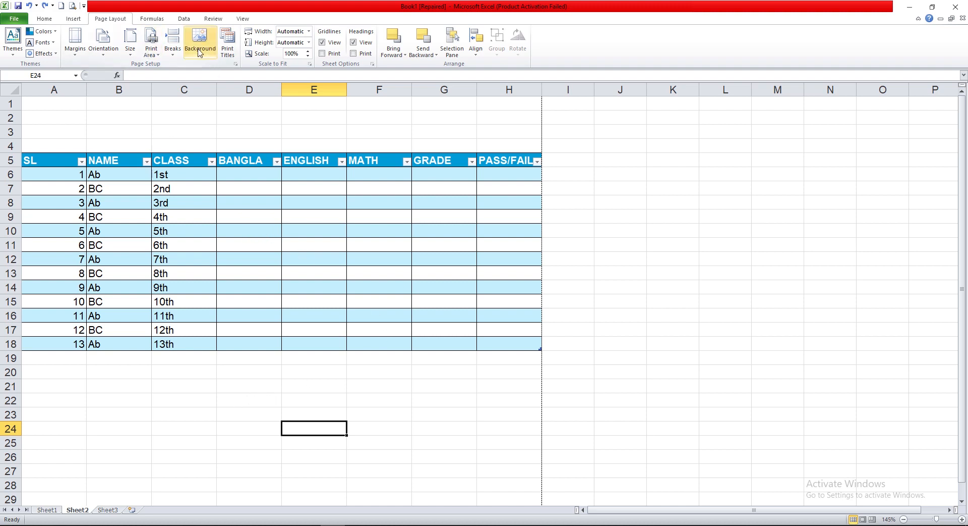
# Try to set 4.jpeg from the Pictures folder as the sheet background, converting it from JPEG File Interchange Format.
pyautogui.moveTo(62, 136); pyautogui.dragTo(485, 353)
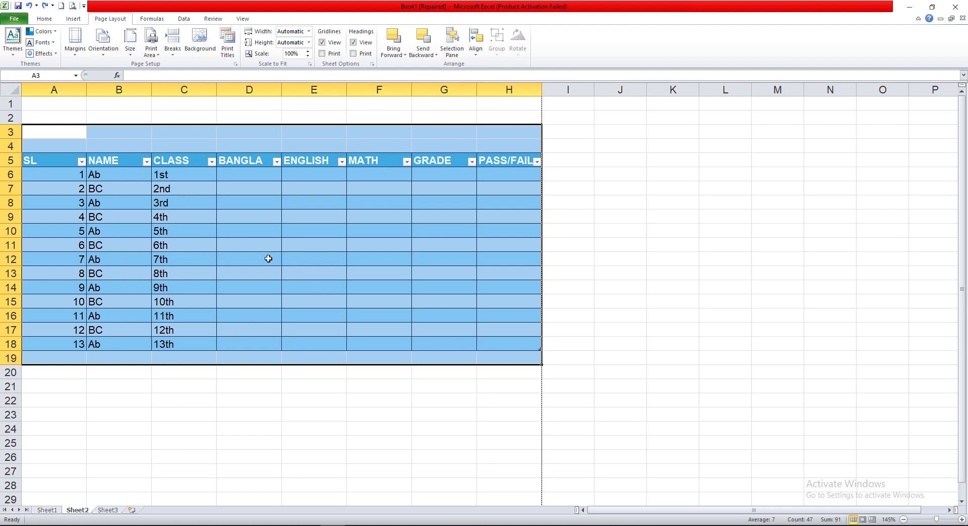
pyautogui.click(202, 49)
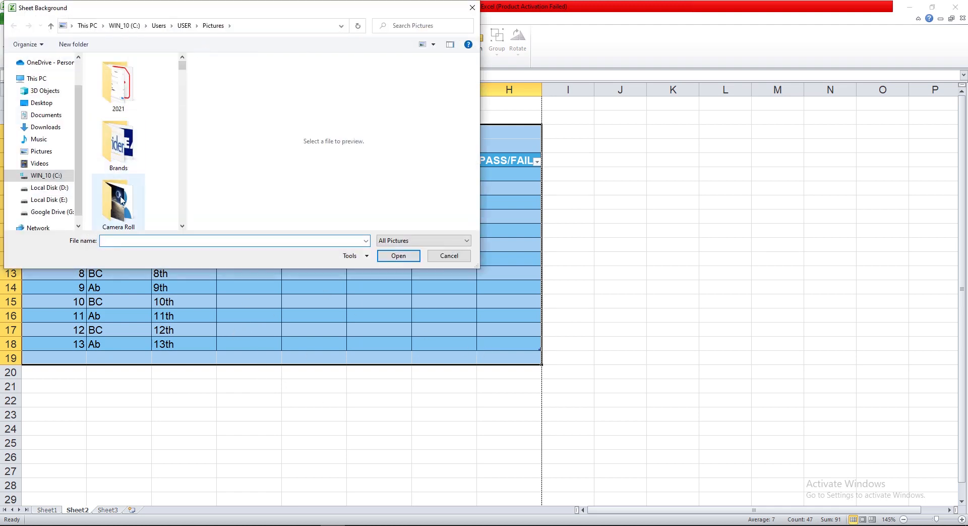
pyautogui.moveTo(188, 155); pyautogui.dragTo(340, 155)
pyautogui.click(296, 142)
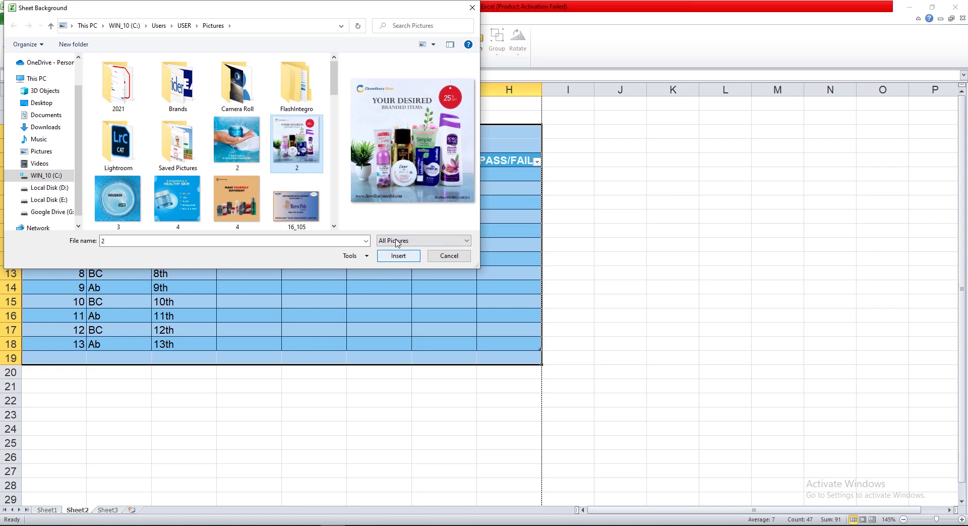
pyautogui.click(181, 203)
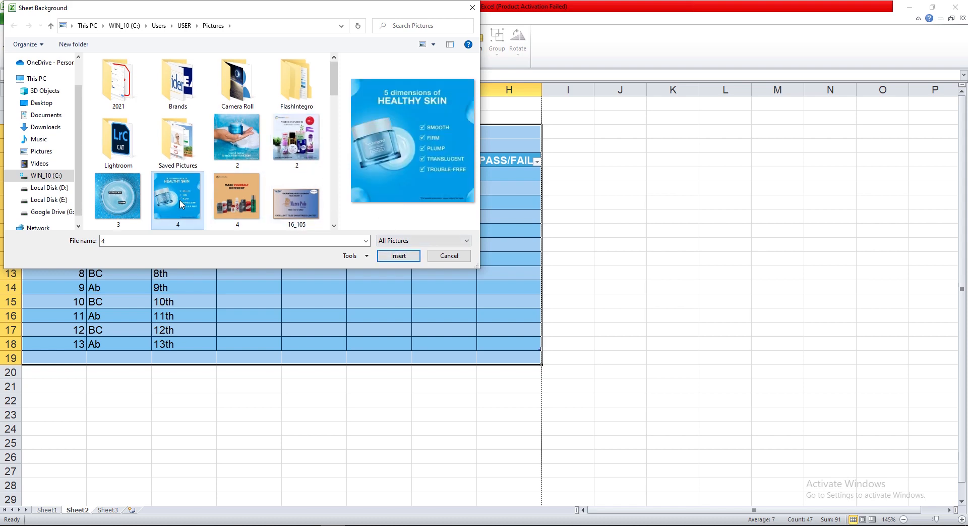
pyautogui.click(399, 258)
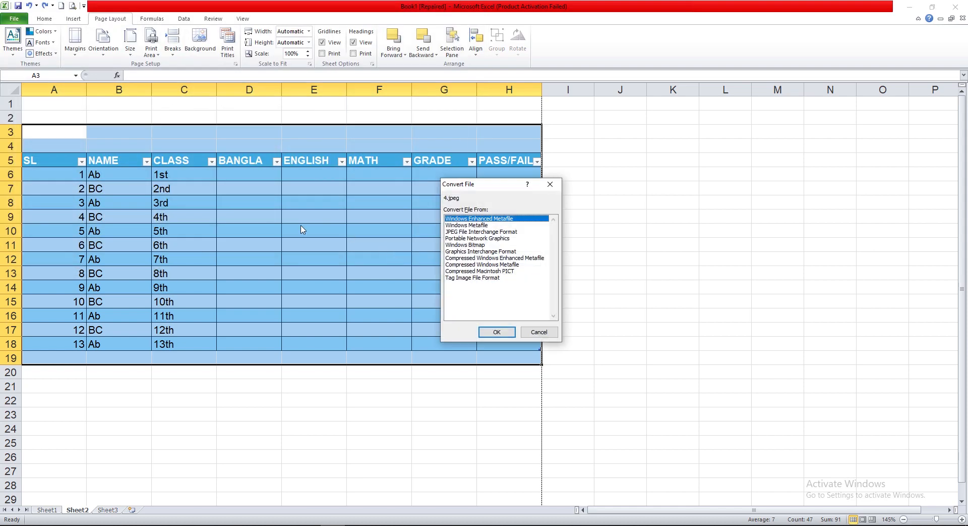
pyautogui.click(457, 232)
pyautogui.click(495, 332)
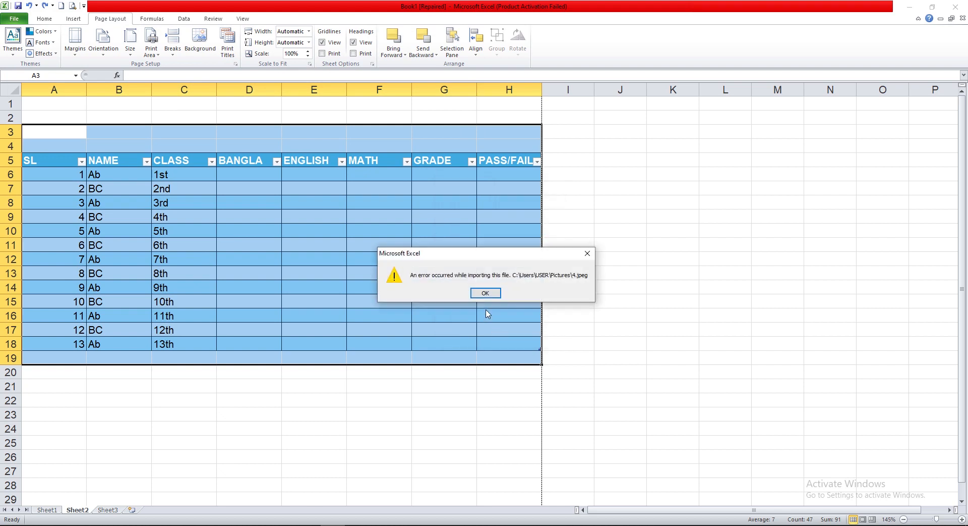
pyautogui.click(484, 293)
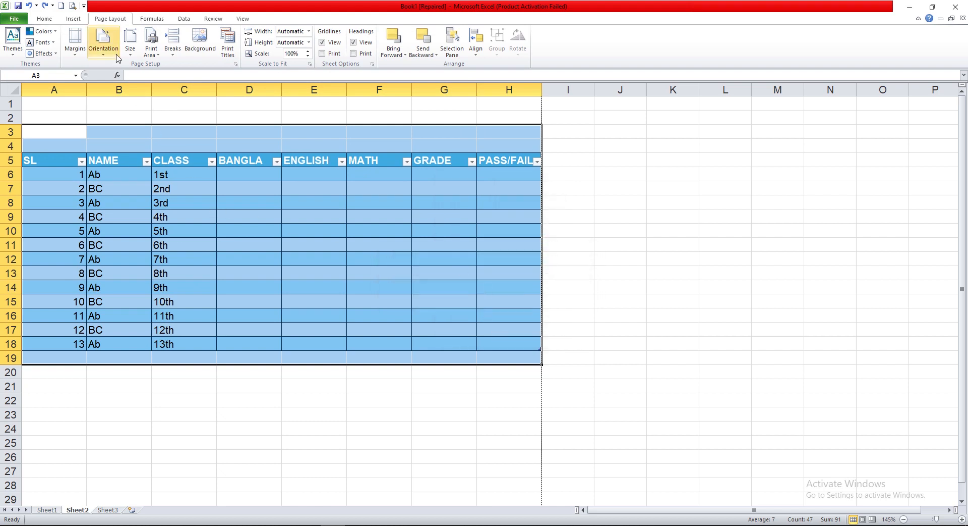
# Try to set 2.jpeg from the Pictures folder as the sheet background, converting it from Windows Enhanced Metafile.
pyautogui.click(200, 41)
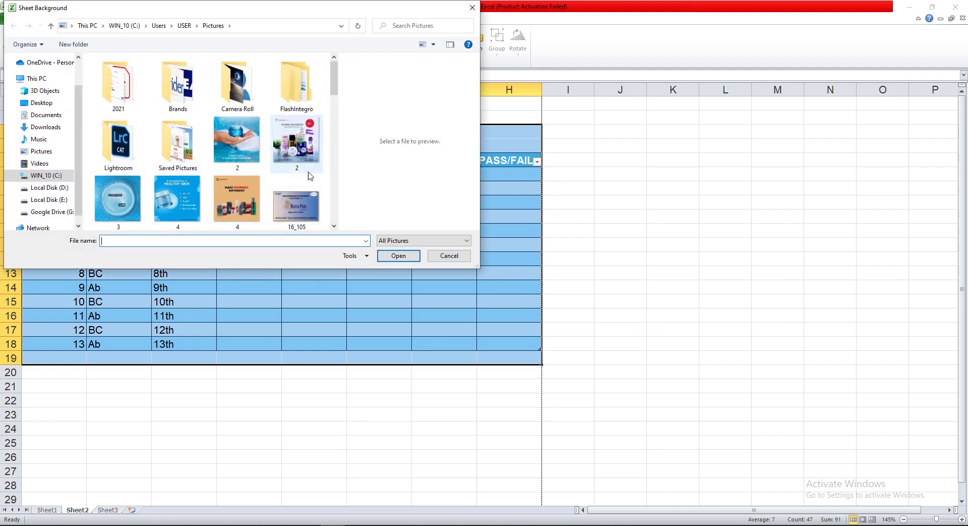
pyautogui.click(293, 141)
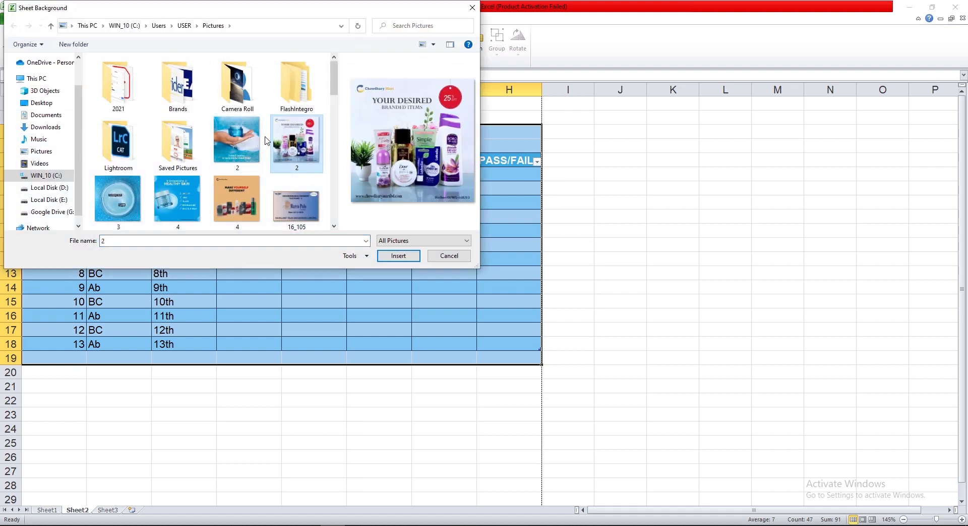
pyautogui.click(255, 141)
pyautogui.click(399, 256)
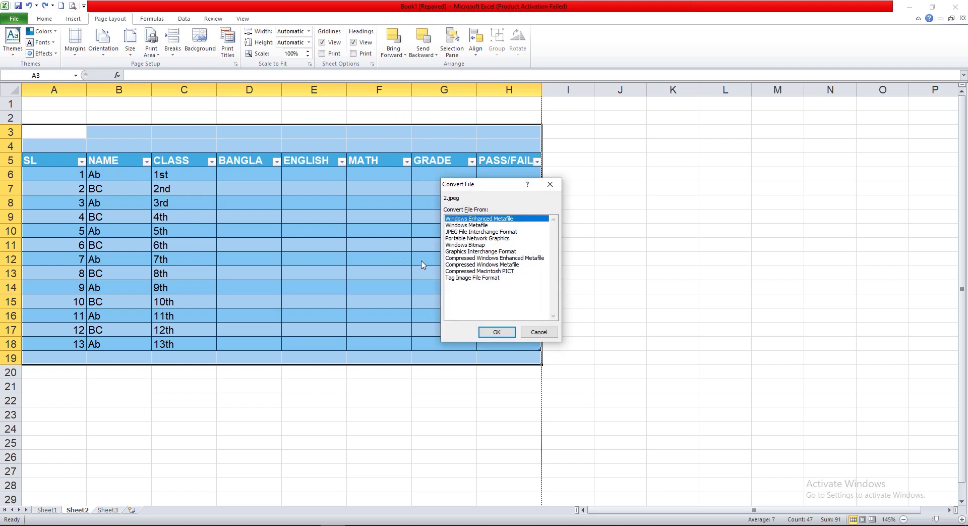
pyautogui.click(464, 239)
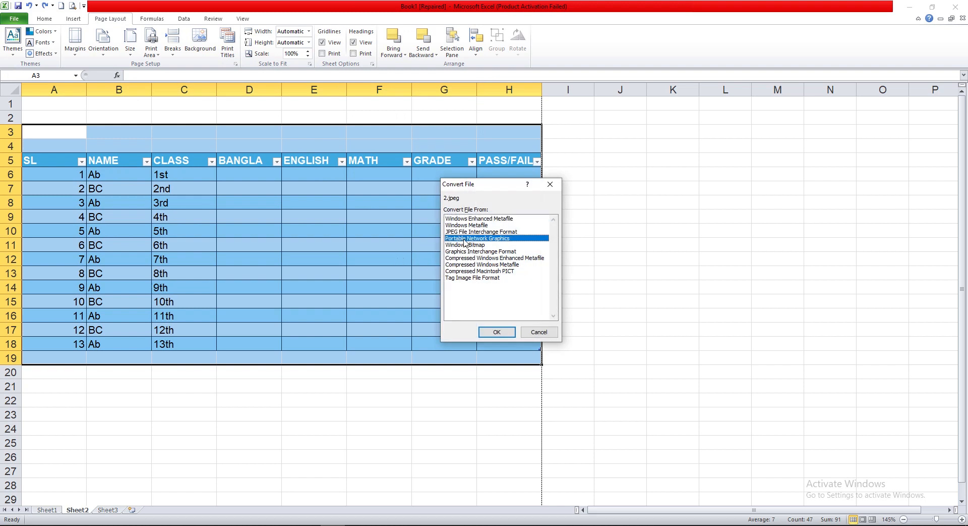
pyautogui.click(470, 219)
pyautogui.click(491, 329)
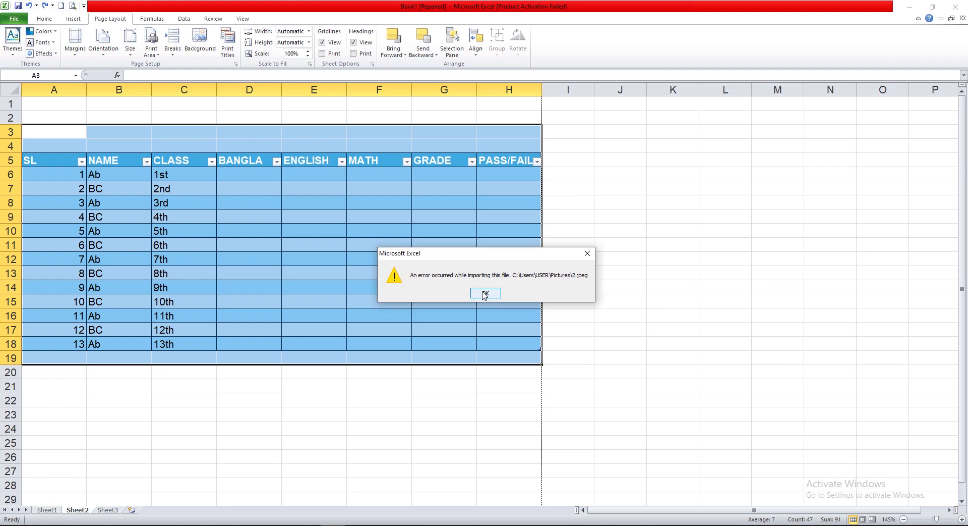
pyautogui.click(484, 294)
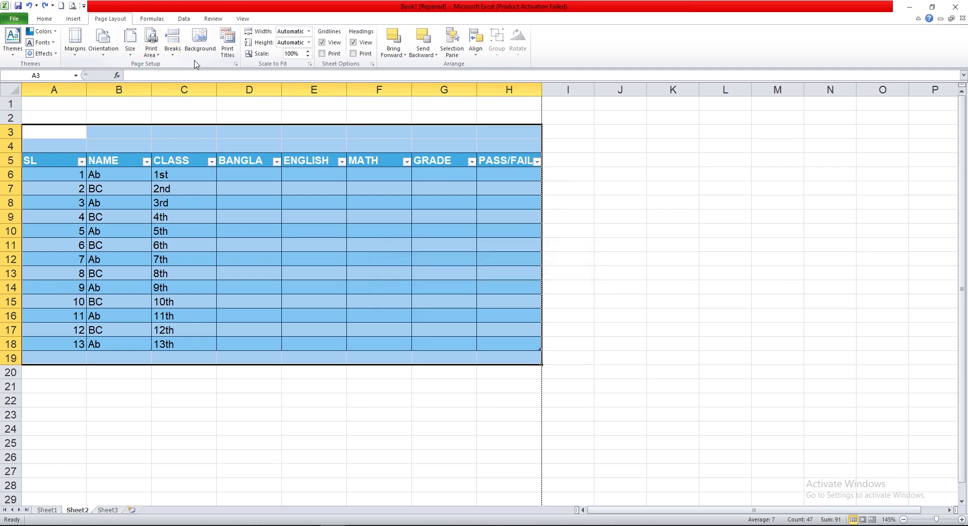
# Set the "Your Desired Branded Items" picture named 2 as the sheet background.
pyautogui.click(200, 43)
pyautogui.click(292, 146)
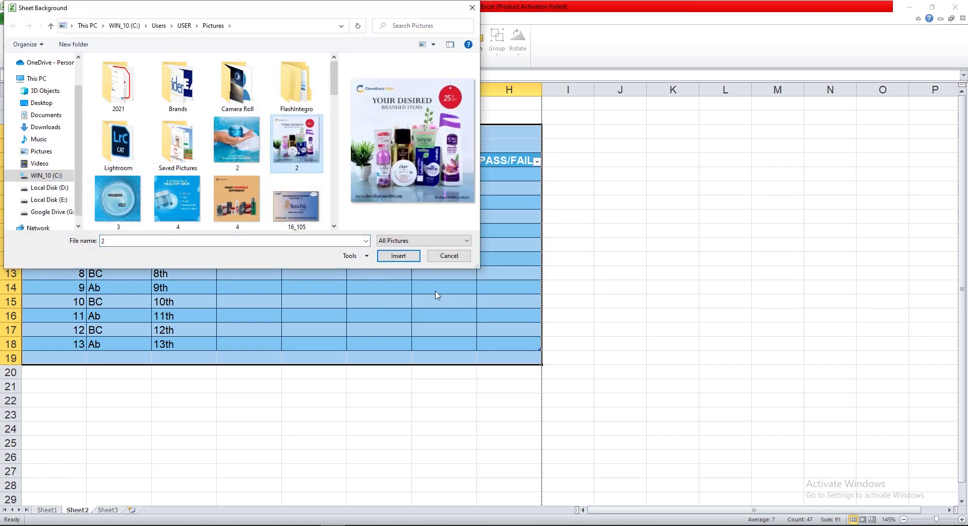
pyautogui.click(398, 256)
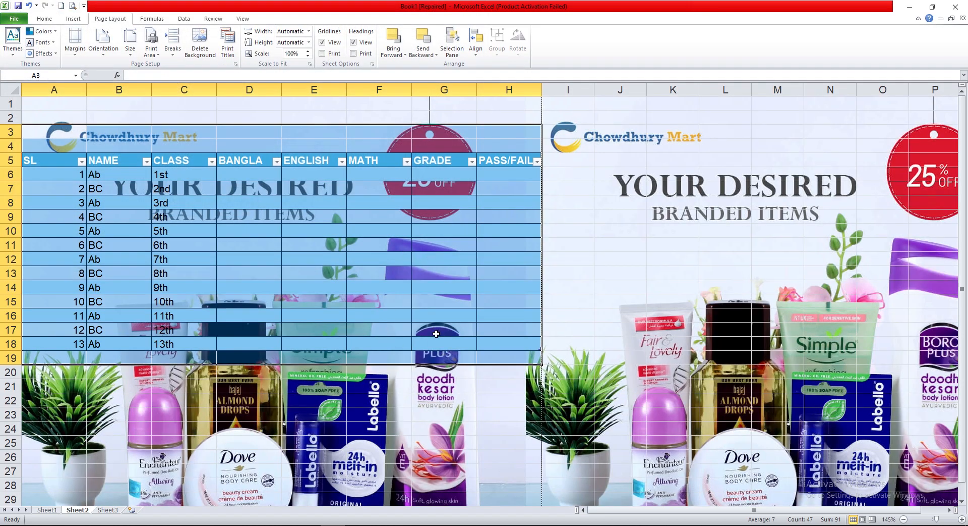
pyautogui.click(306, 430)
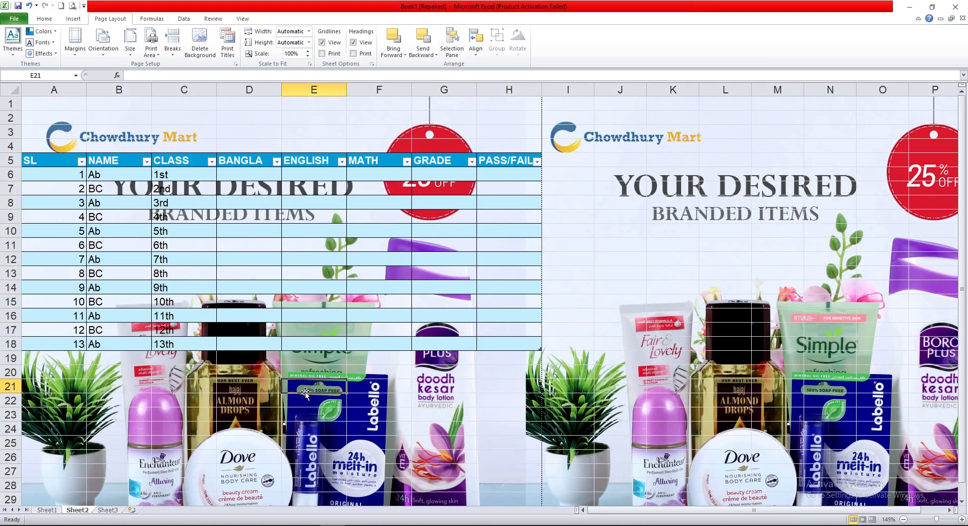
# Look over how the background picture repeats down the sheet and undo the background.
pyautogui.click(277, 400)
pyautogui.scroll(-6, 532, 338)
pyautogui.scroll(-19, 532, 338)
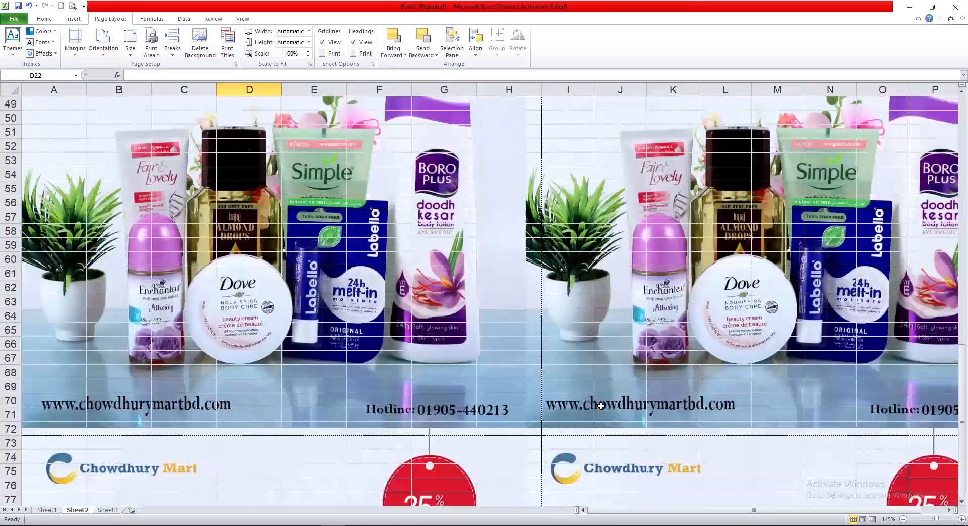
pyautogui.scroll(-3, 358, 318)
pyautogui.scroll(19, 329, 287)
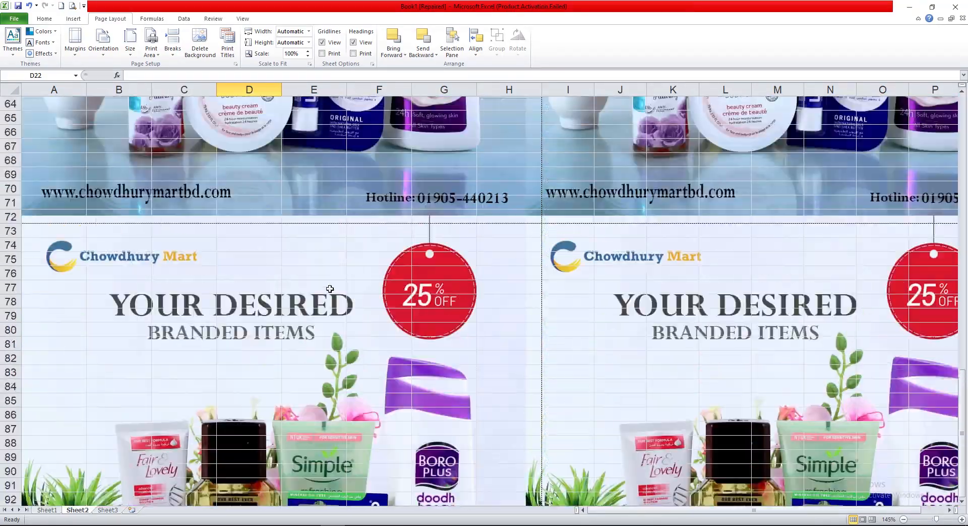
pyautogui.scroll(9, 329, 287)
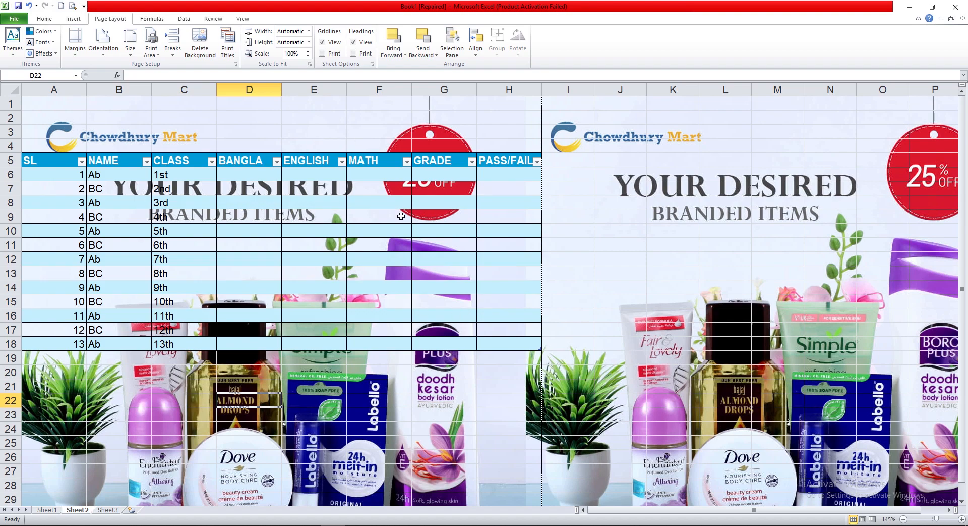
pyautogui.scroll(-3, 400, 293)
pyautogui.scroll(3, 327, 253)
pyautogui.hotkey('ctrl', 'z')
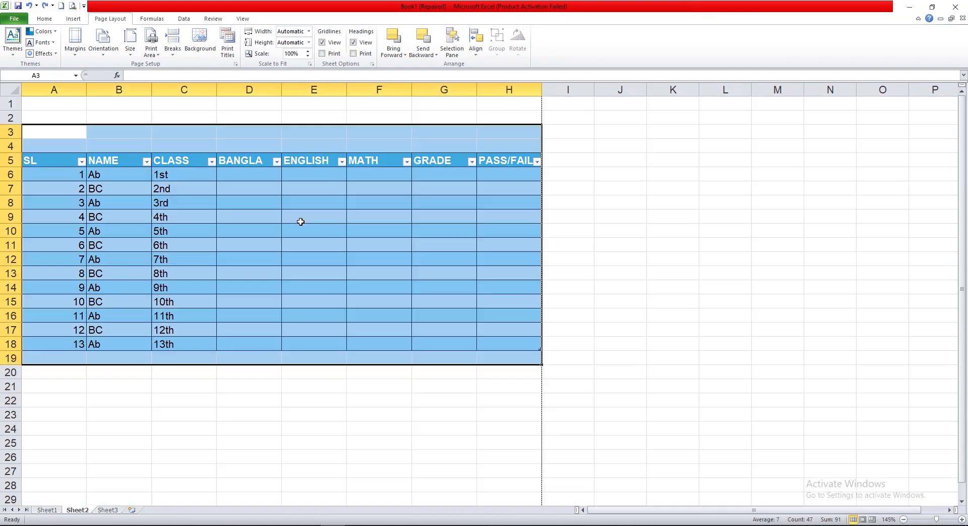
pyautogui.click(316, 385)
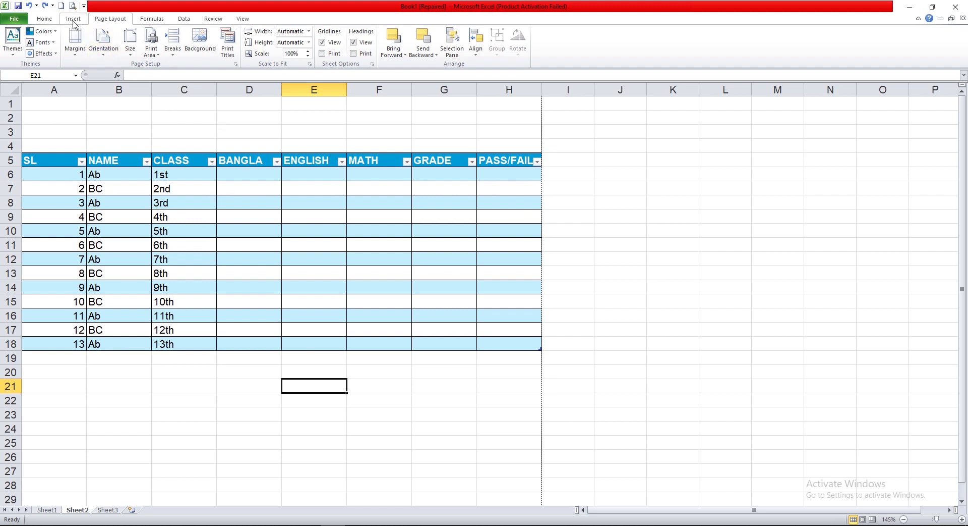
pyautogui.click(76, 51)
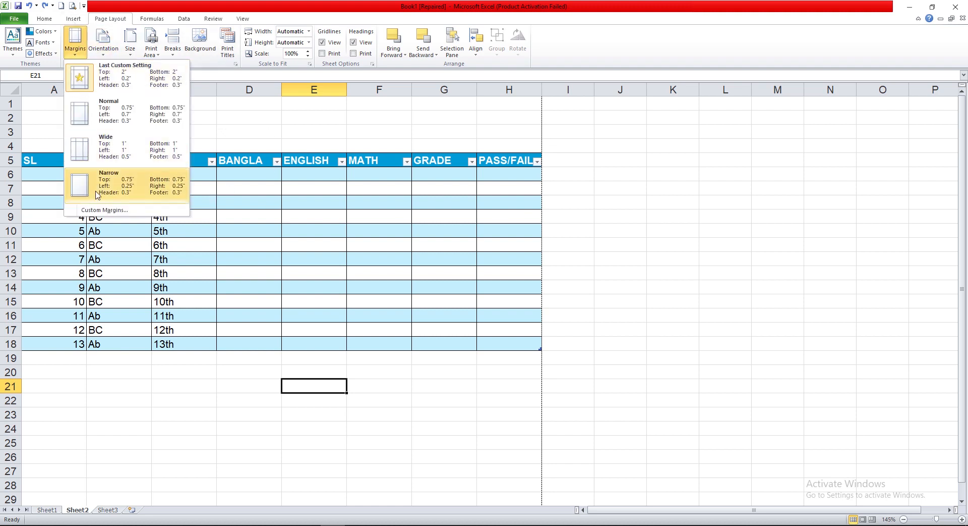
pyautogui.click(296, 139)
pyautogui.click(104, 43)
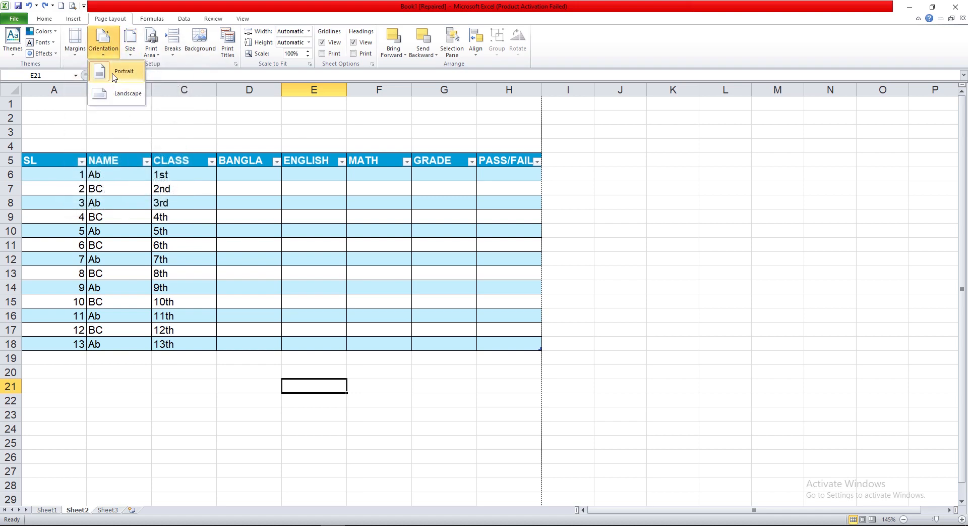
# Set the sheet's left custom margin to 0.5 inch.
pyautogui.click(75, 40)
pyautogui.click(102, 210)
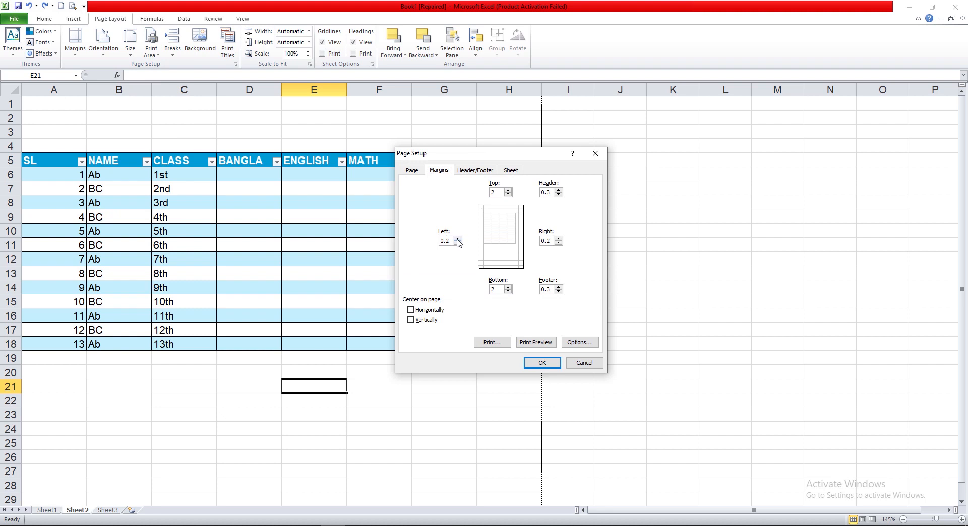
pyautogui.click(458, 238)
pyautogui.click(458, 238)
pyautogui.click(457, 243)
pyautogui.click(449, 241)
pyautogui.press('Return')
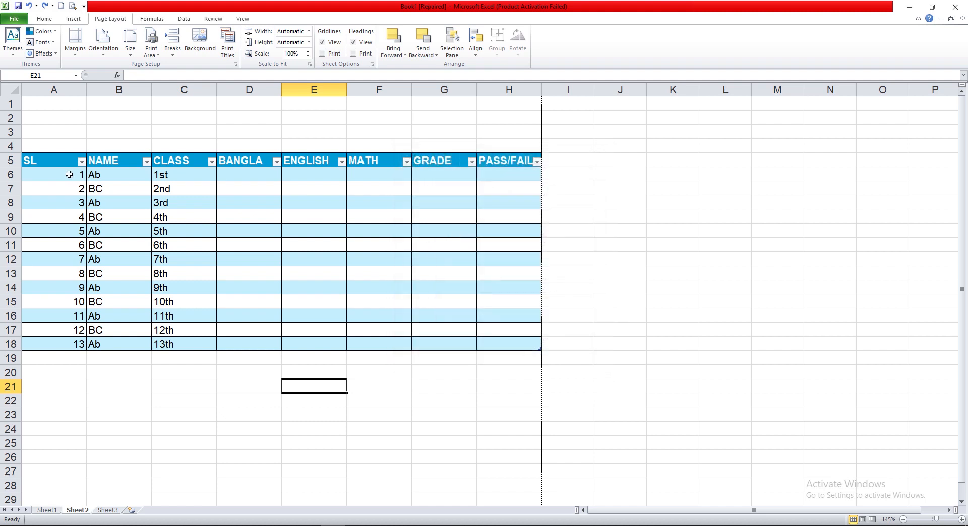
# Set the sheet's right and left custom margins to 0.75 inch each.
pyautogui.click(75, 40)
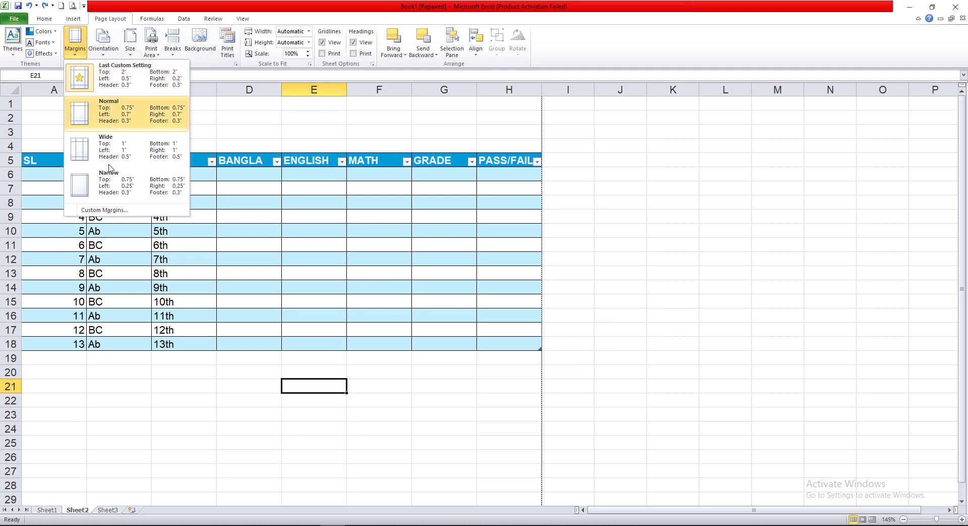
pyautogui.click(101, 211)
pyautogui.click(547, 241)
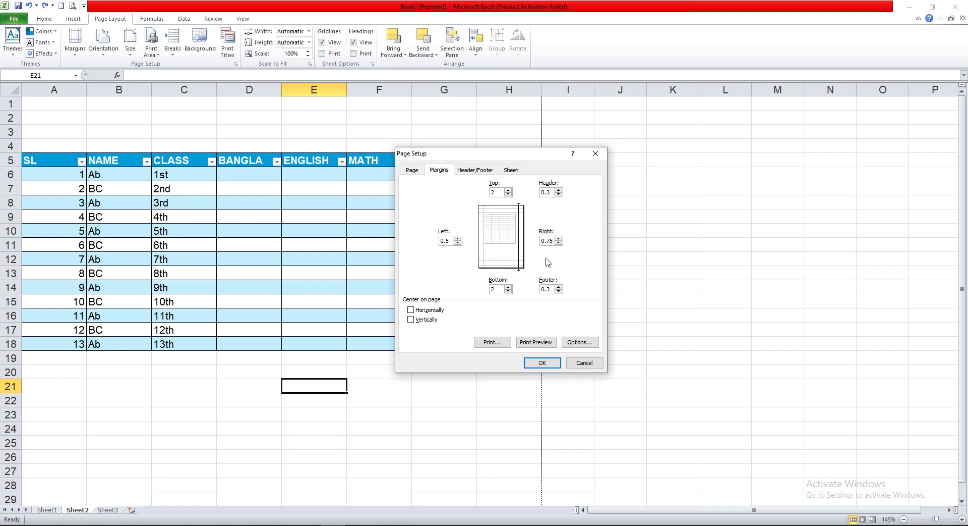
pyautogui.click(445, 240)
pyautogui.click(537, 362)
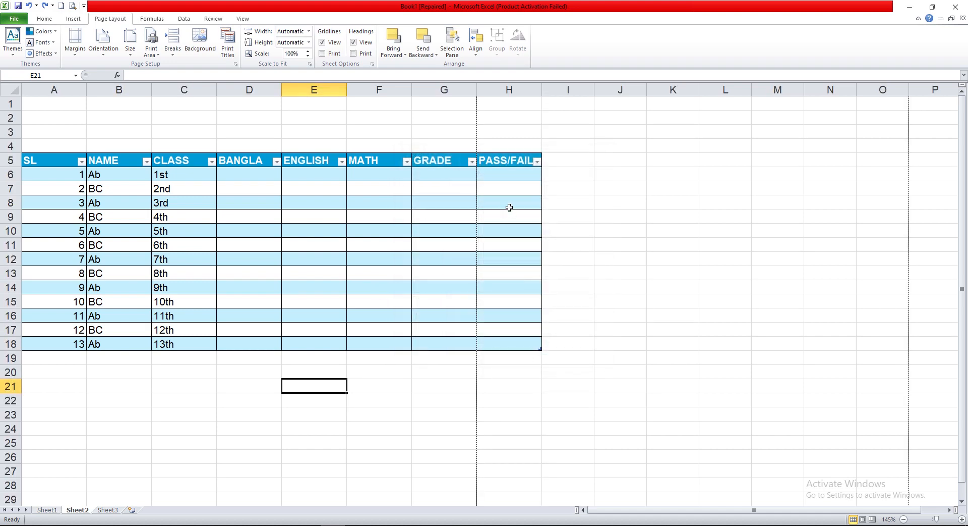
# Check in the print preview whether the PASS/FAIL column H fits on the first page.
pyautogui.click(510, 89)
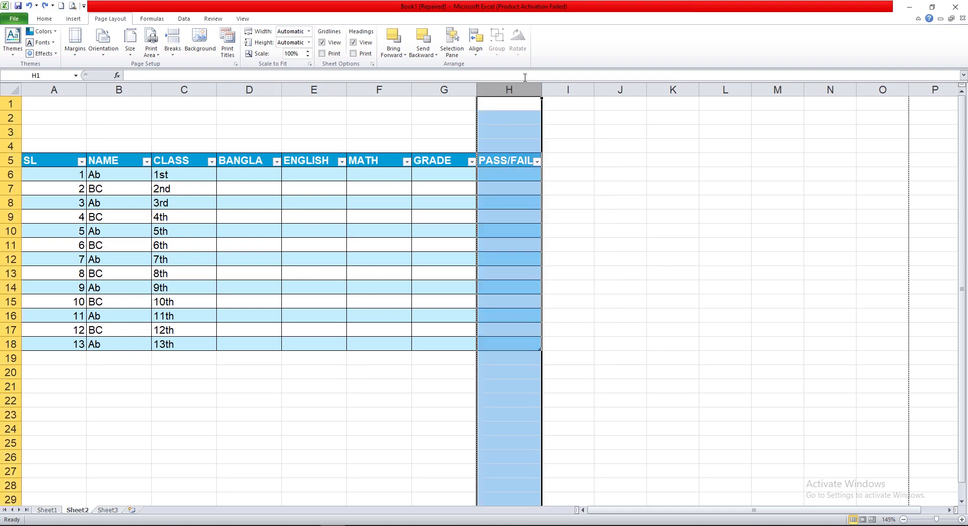
pyautogui.click(351, 415)
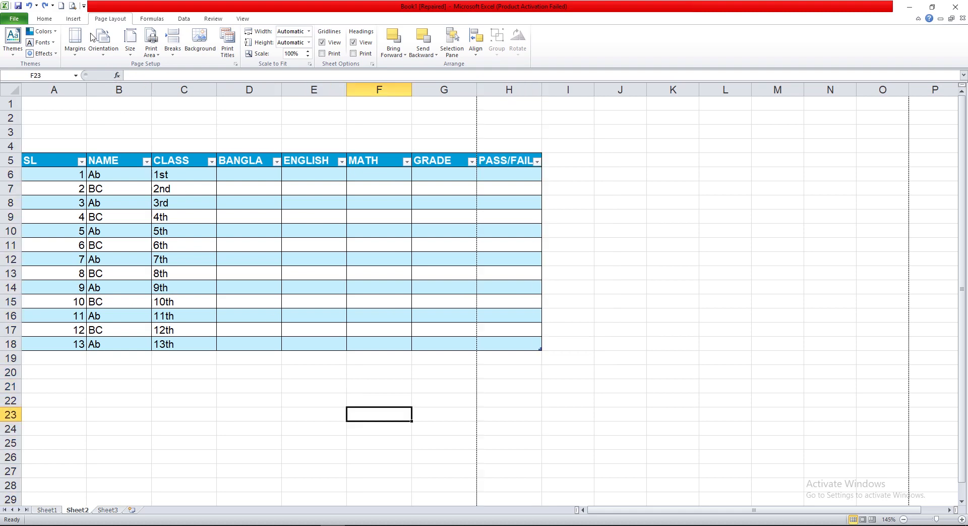
pyautogui.click(74, 6)
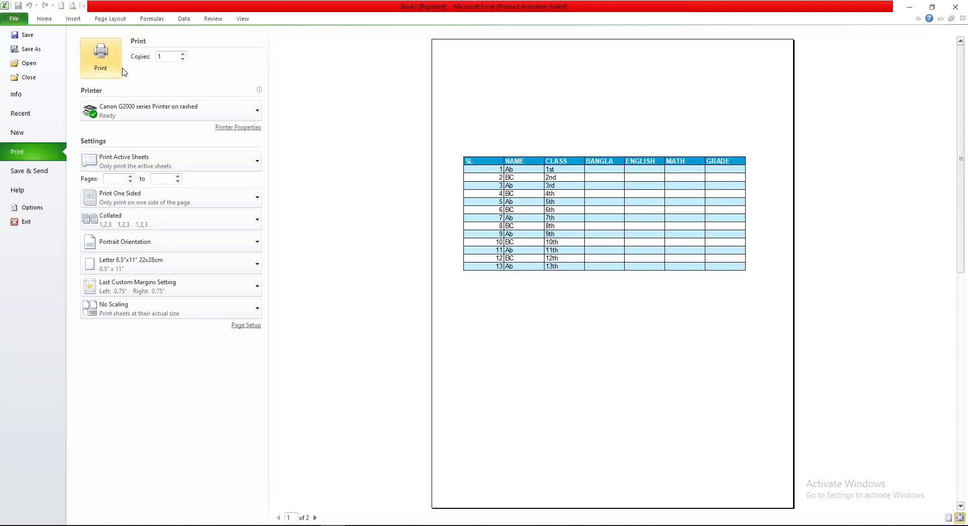
pyautogui.click(14, 19)
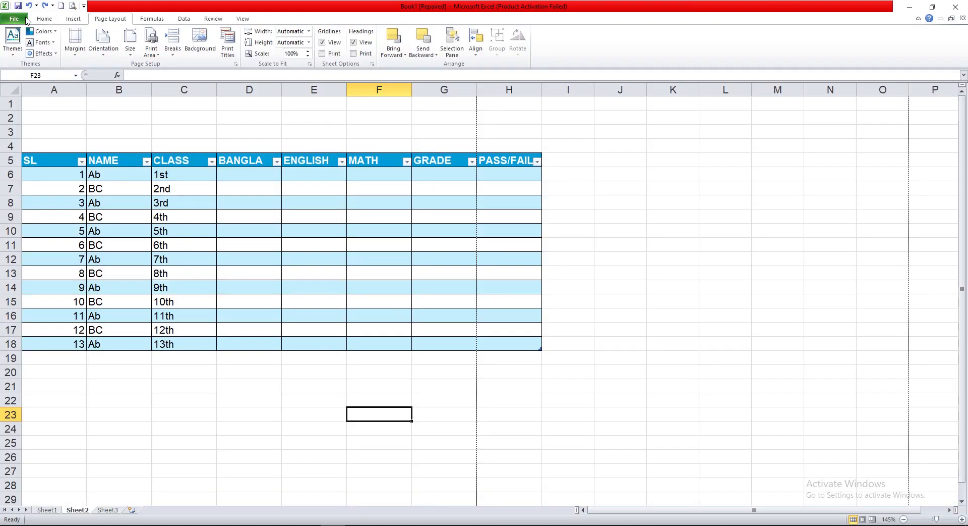
pyautogui.click(496, 90)
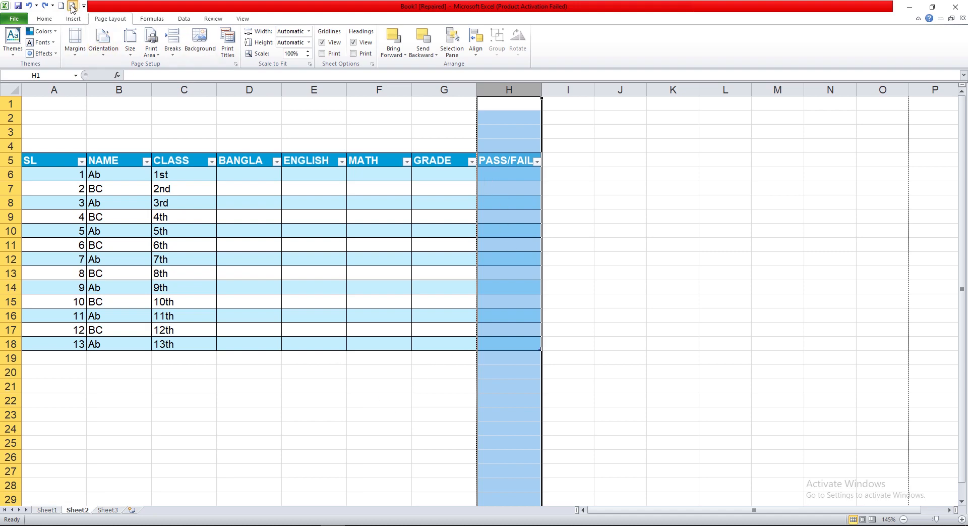
pyautogui.click(73, 7)
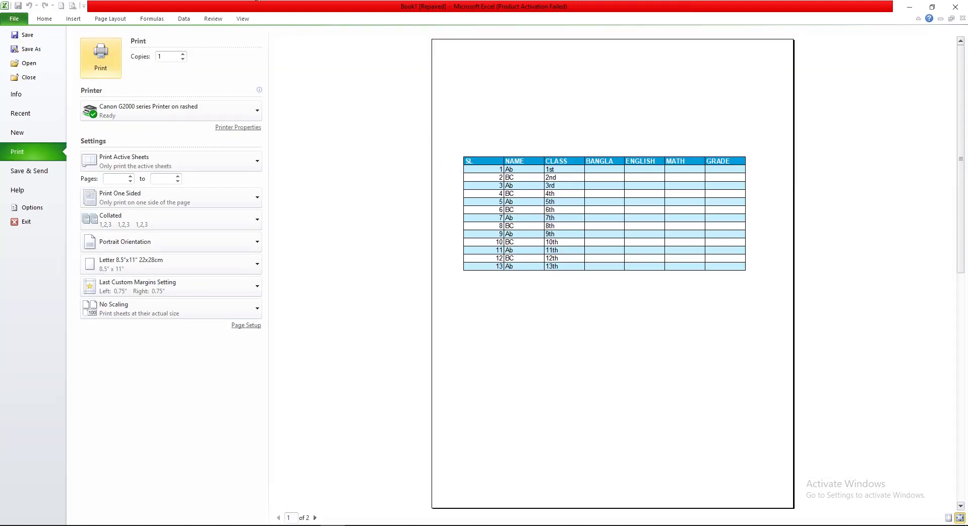
pyautogui.click(14, 19)
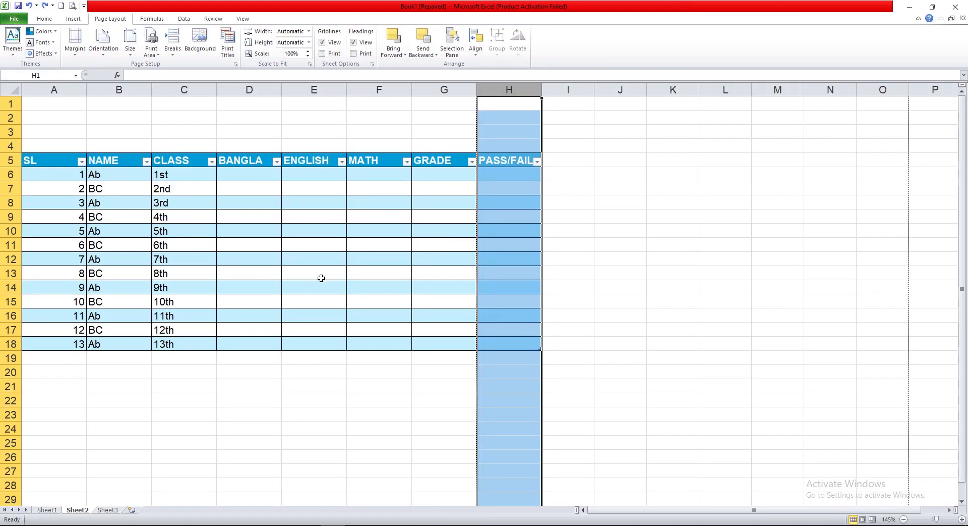
pyautogui.click(266, 402)
pyautogui.click(76, 58)
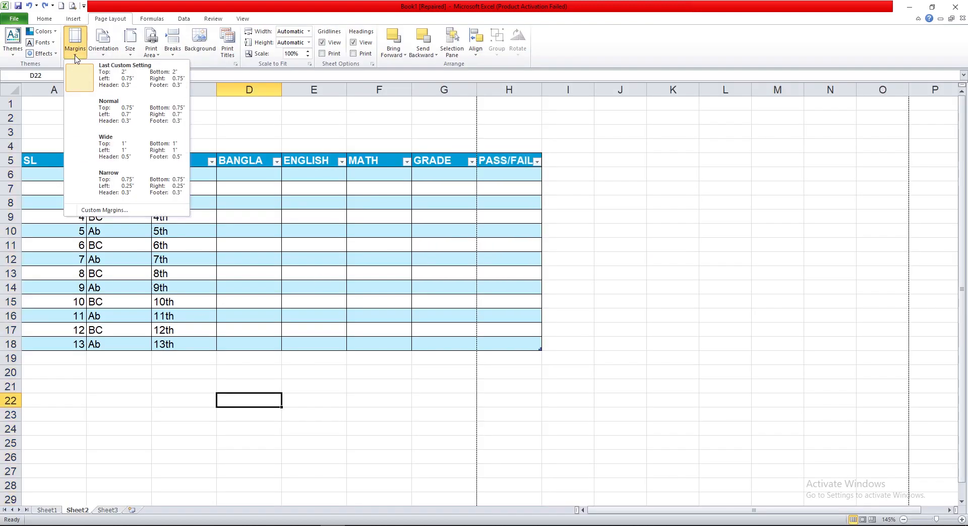
pyautogui.click(75, 58)
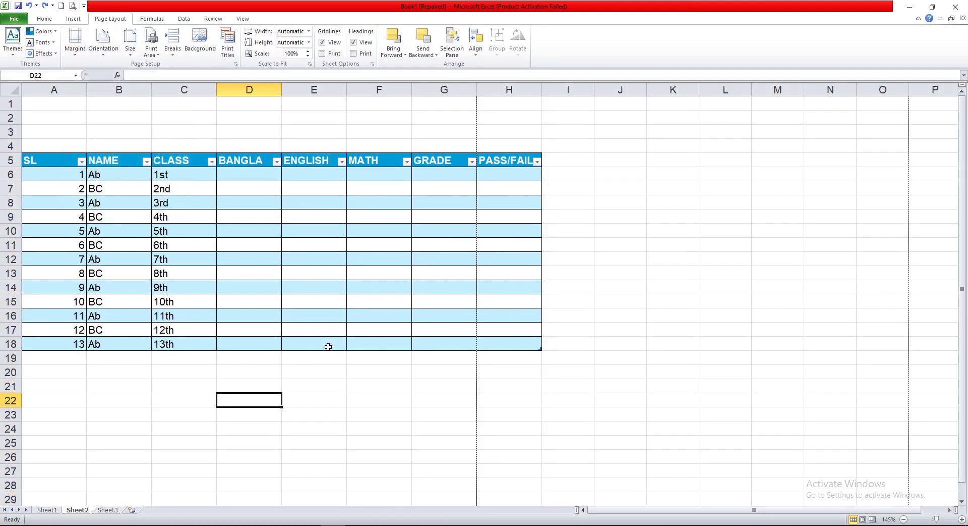
# Set the sheet's print scale to 95% and look at where the page break falls.
pyautogui.click(295, 53)
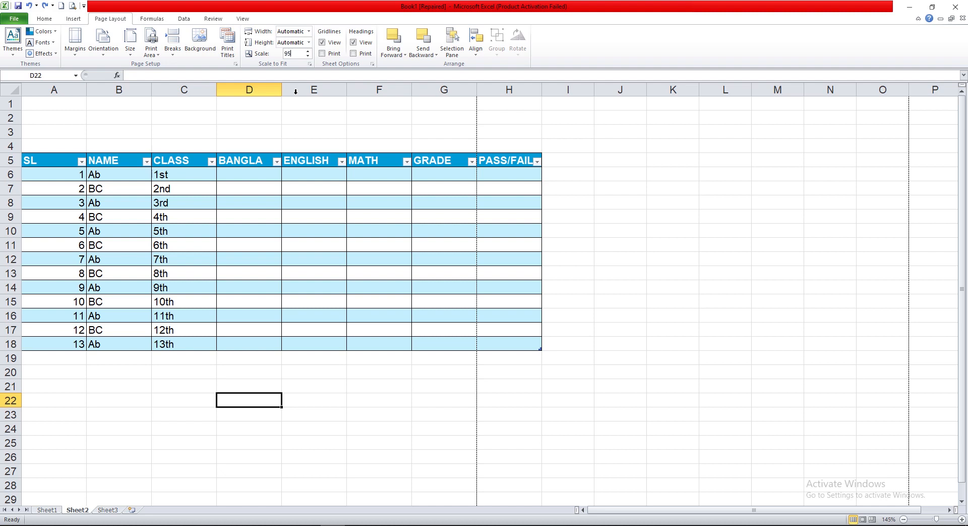
pyautogui.press('Return')
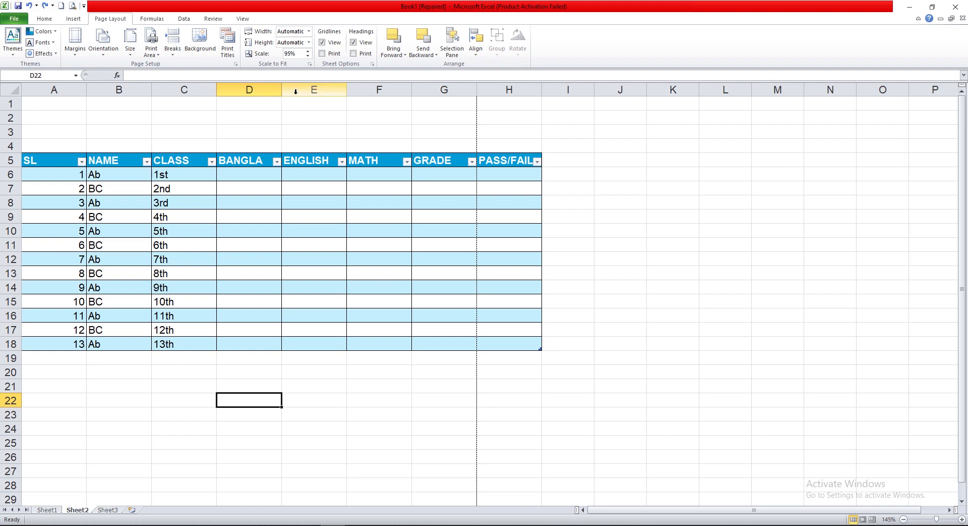
pyautogui.click(449, 331)
pyautogui.moveTo(304, 404); pyautogui.dragTo(304, 387)
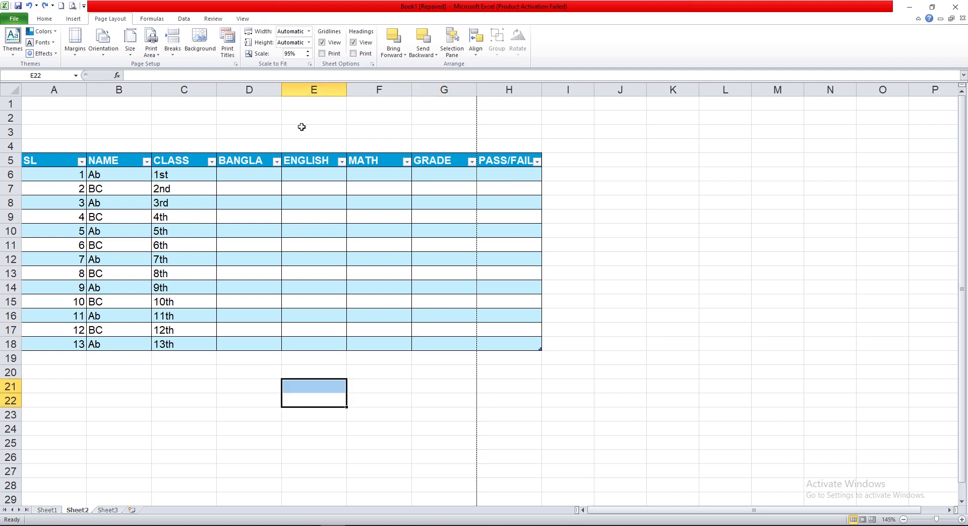
# Reduce the sheet's print scale to 90% to bring the PASS/FAIL column inside the first page.
pyautogui.click(289, 55)
pyautogui.write('90')
pyautogui.press('Return')
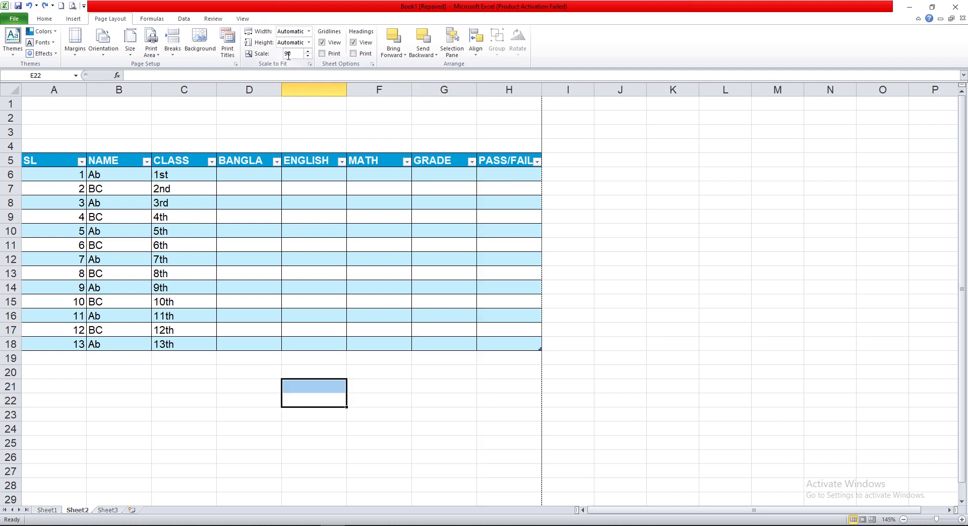
pyautogui.click(432, 384)
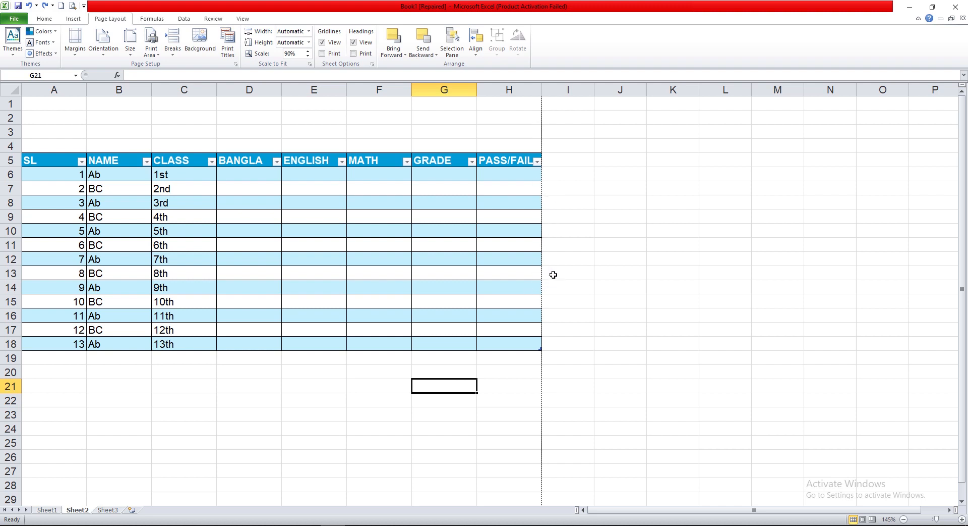
# Check in the print preview how column H fits on the page at the reduced scale.
pyautogui.click(505, 90)
pyautogui.click(72, 5)
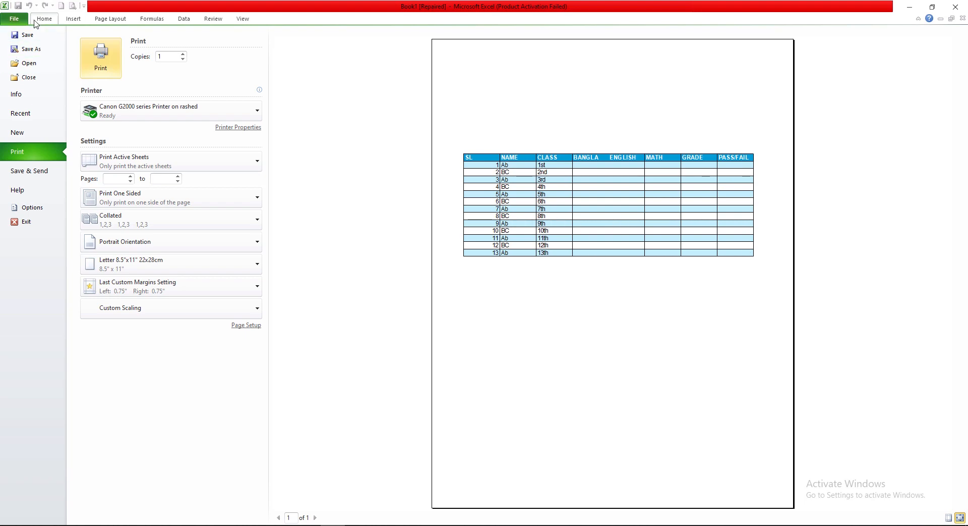
pyautogui.click(16, 20)
pyautogui.click(316, 387)
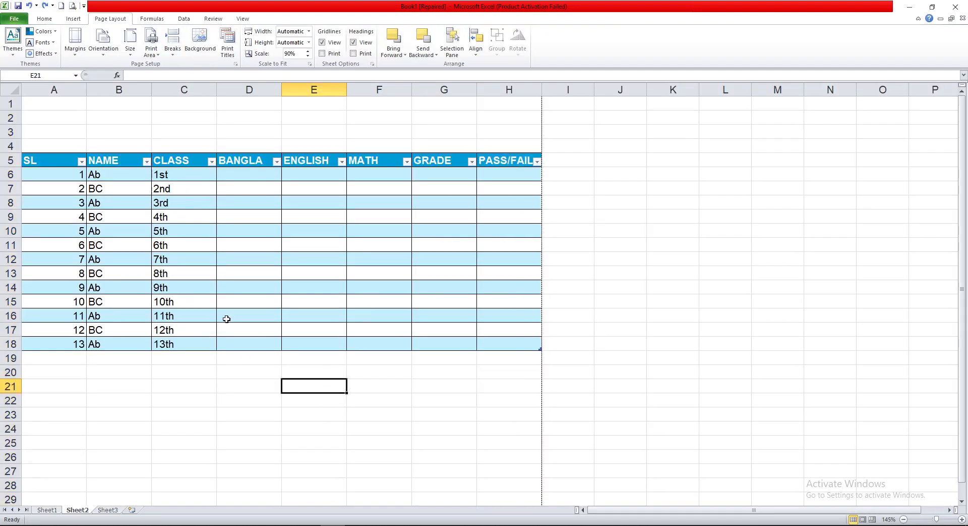
pyautogui.moveTo(43, 174); pyautogui.dragTo(498, 317)
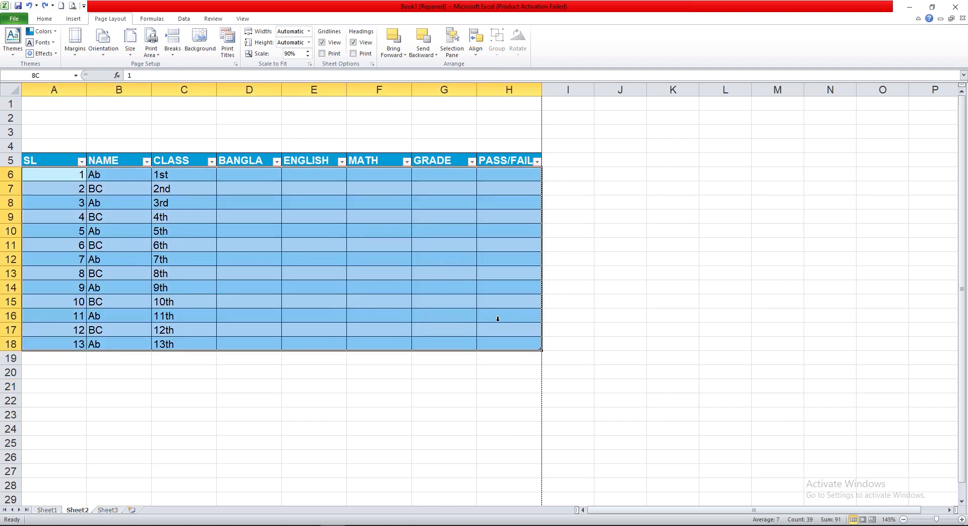
pyautogui.click(319, 402)
pyautogui.moveTo(47, 144); pyautogui.dragTo(503, 348)
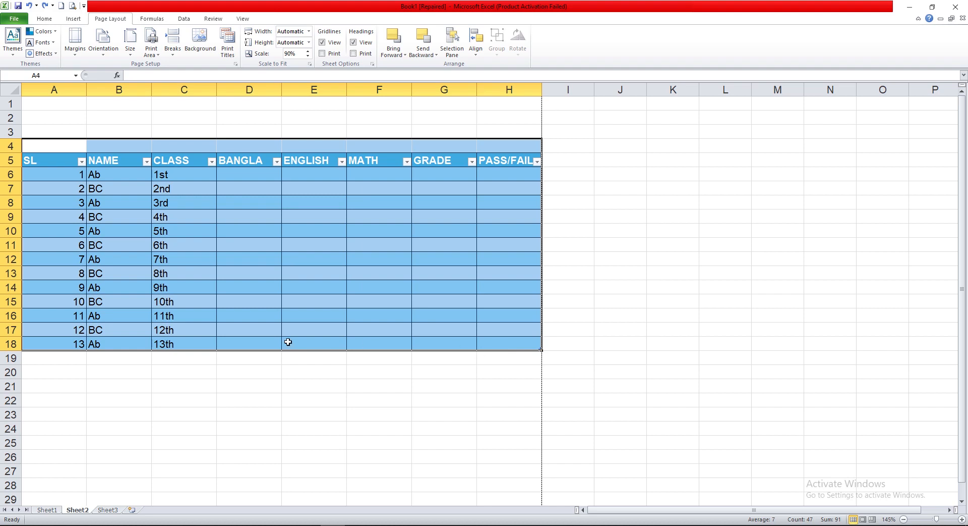
pyautogui.click(253, 377)
pyautogui.click(181, 228)
pyautogui.click(169, 205)
pyautogui.click(324, 206)
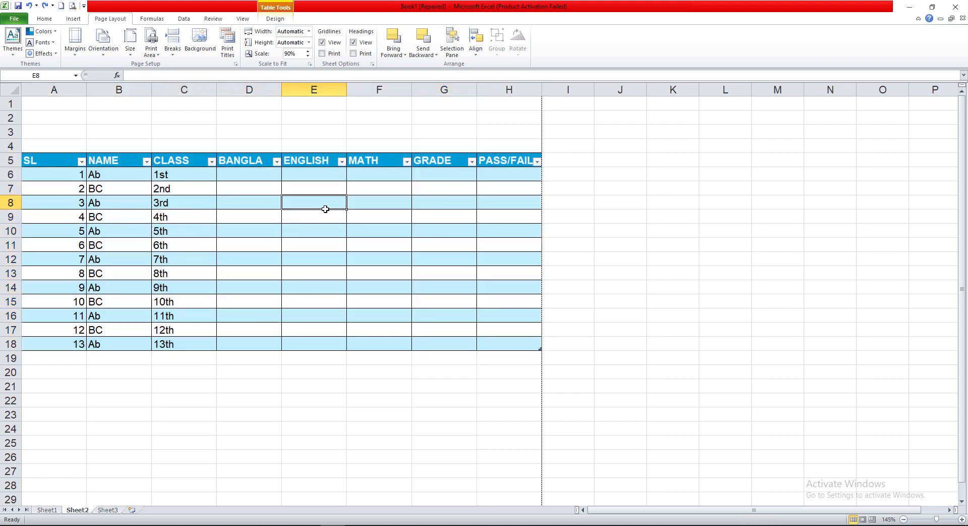
pyautogui.click(328, 287)
pyautogui.click(225, 173)
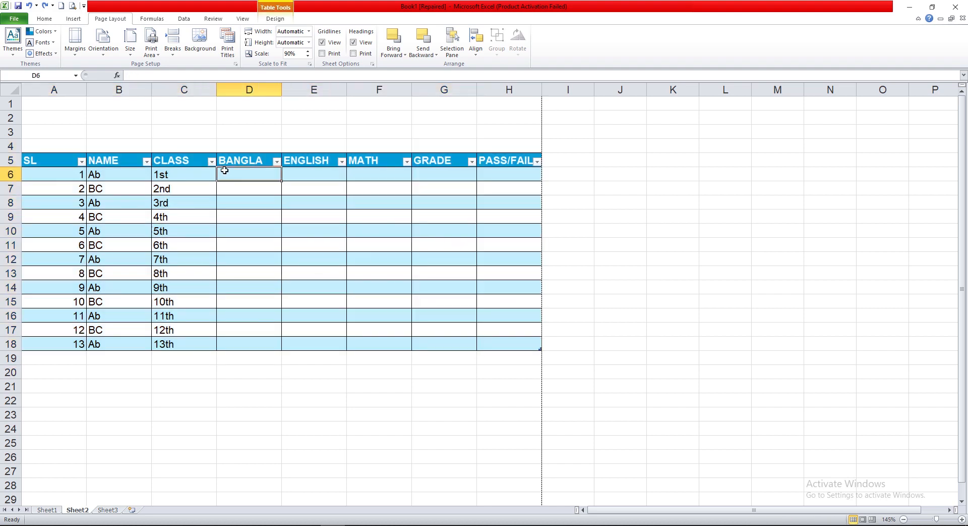
pyautogui.click(373, 274)
pyautogui.moveTo(37, 132); pyautogui.dragTo(527, 345)
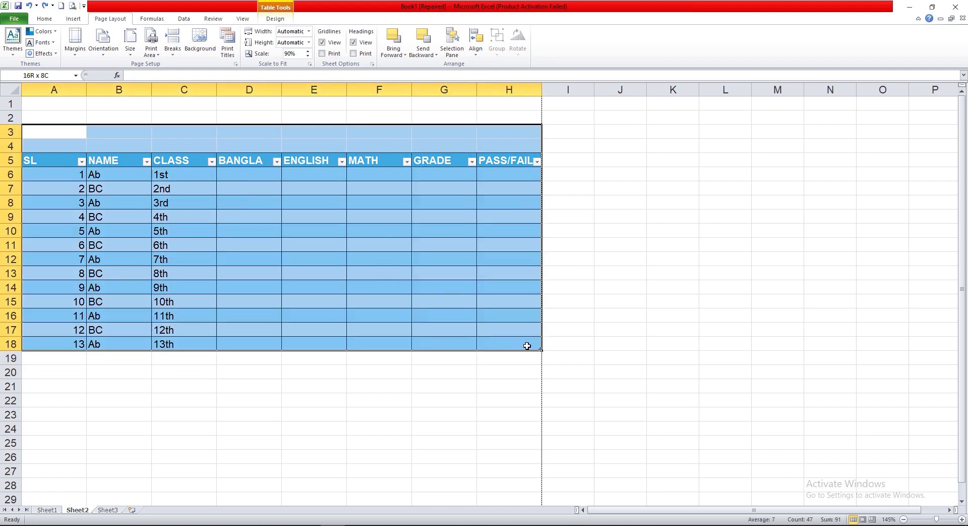
# Set the sheet's print scale back to 100%.
pyautogui.click(335, 384)
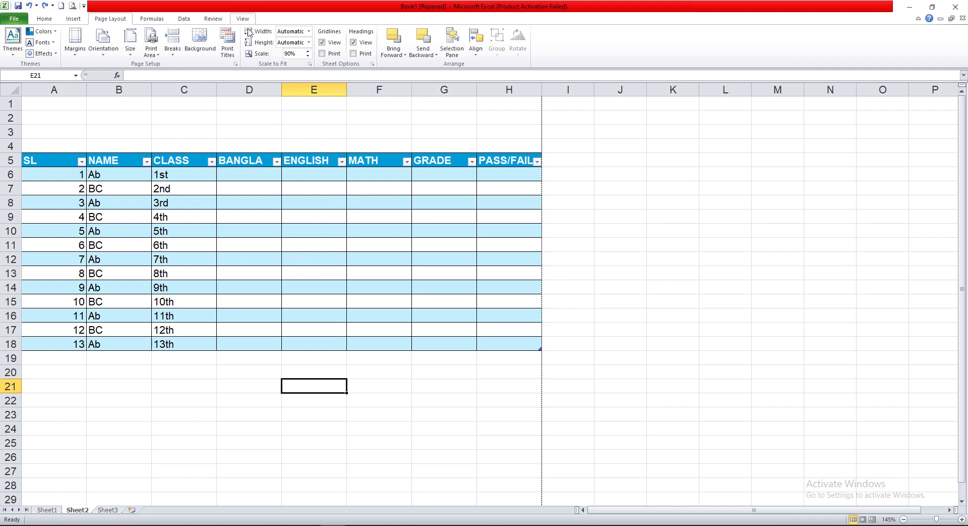
pyautogui.click(290, 54)
pyautogui.press('Return')
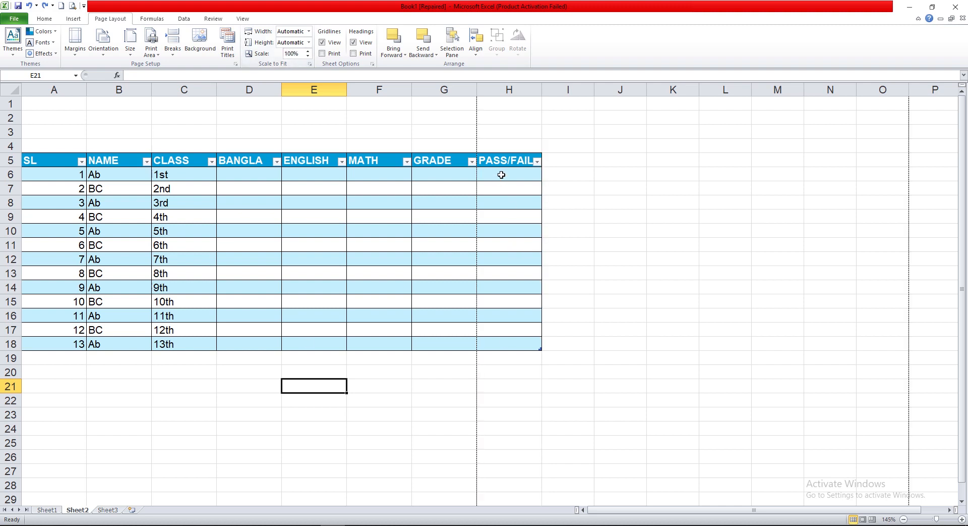
# Fit the sheet's print width to 1 page and check the table in the print preview.
pyautogui.click(309, 32)
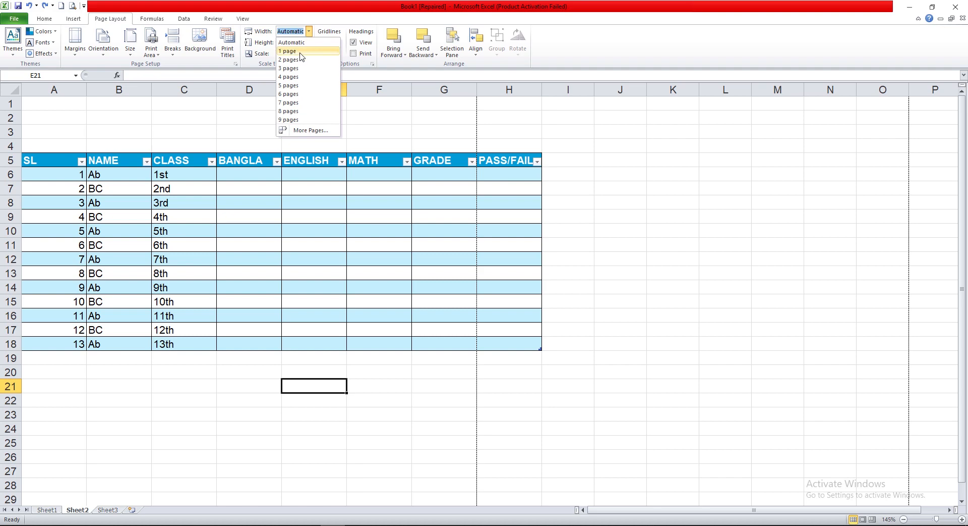
pyautogui.click(302, 53)
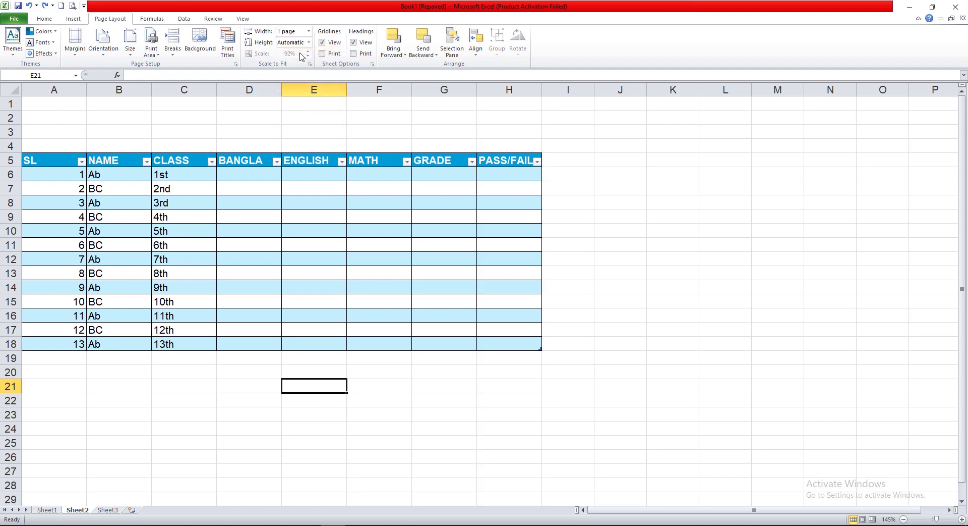
pyautogui.click(73, 6)
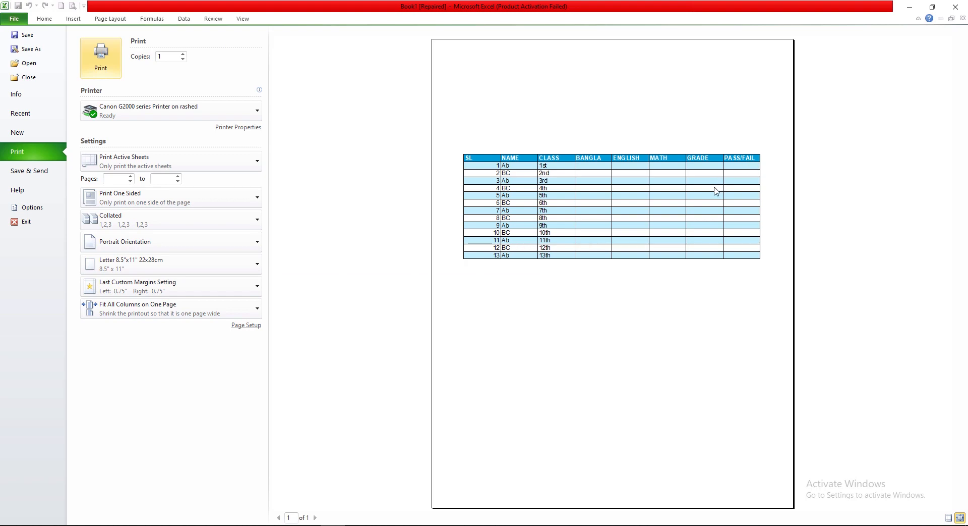
pyautogui.click(14, 19)
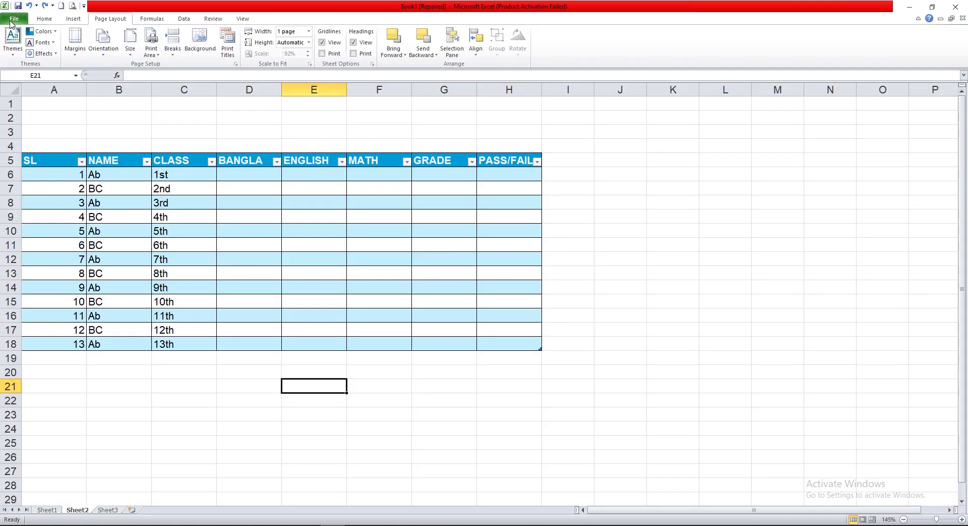
# Fit the sheet's print height to 1 page and check the print preview.
pyautogui.click(309, 43)
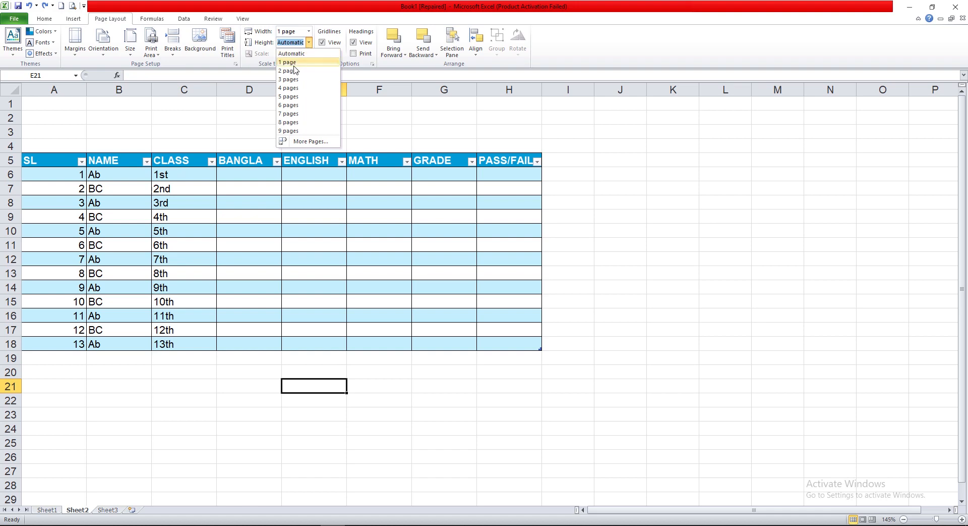
pyautogui.click(295, 63)
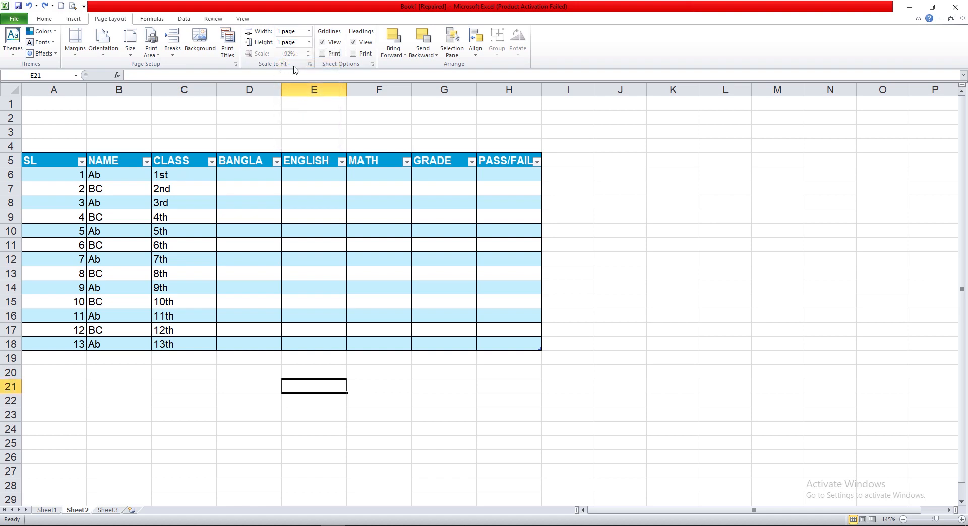
pyautogui.click(73, 5)
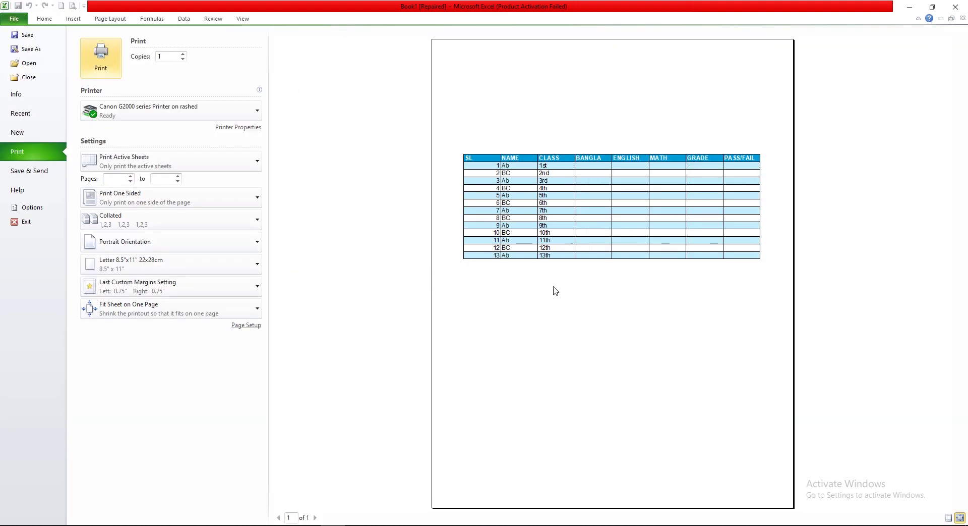
pyautogui.click(14, 18)
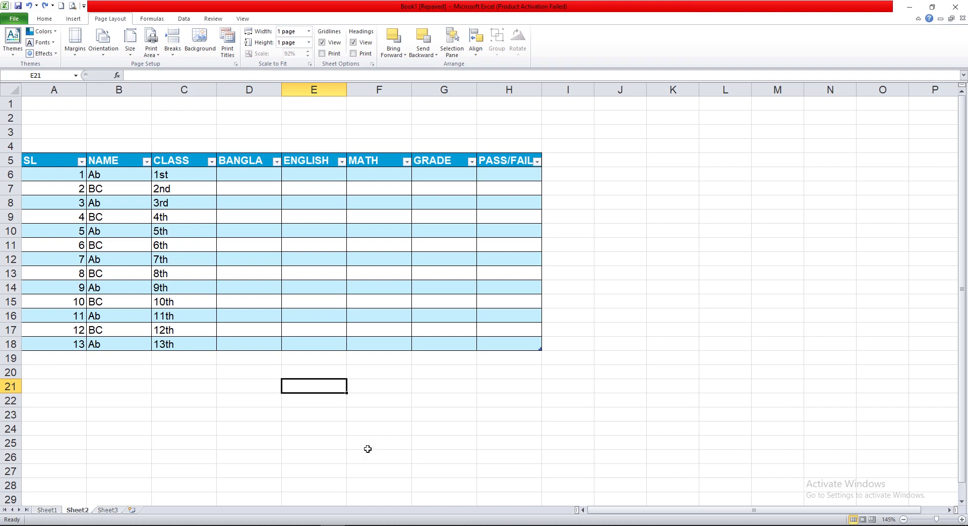
pyautogui.click(383, 525)
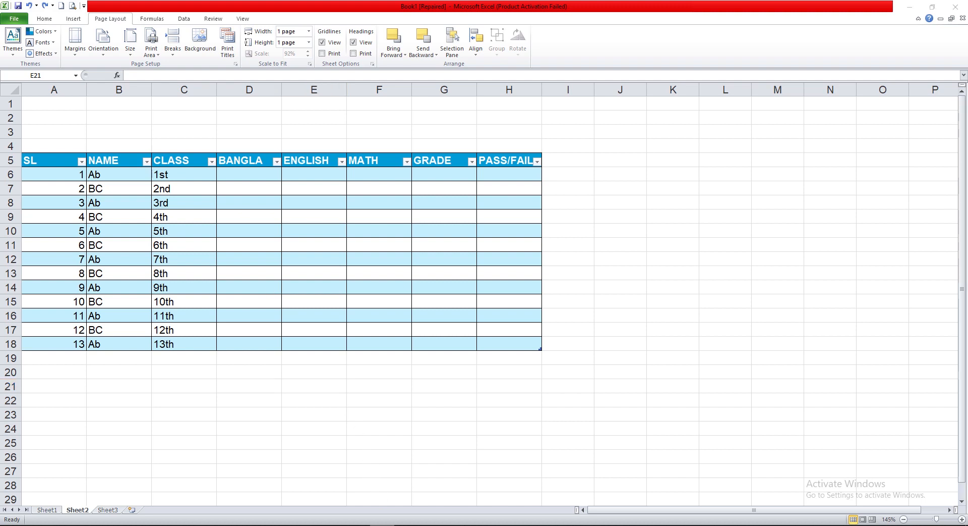
pyautogui.click(317, 267)
pyautogui.click(287, 148)
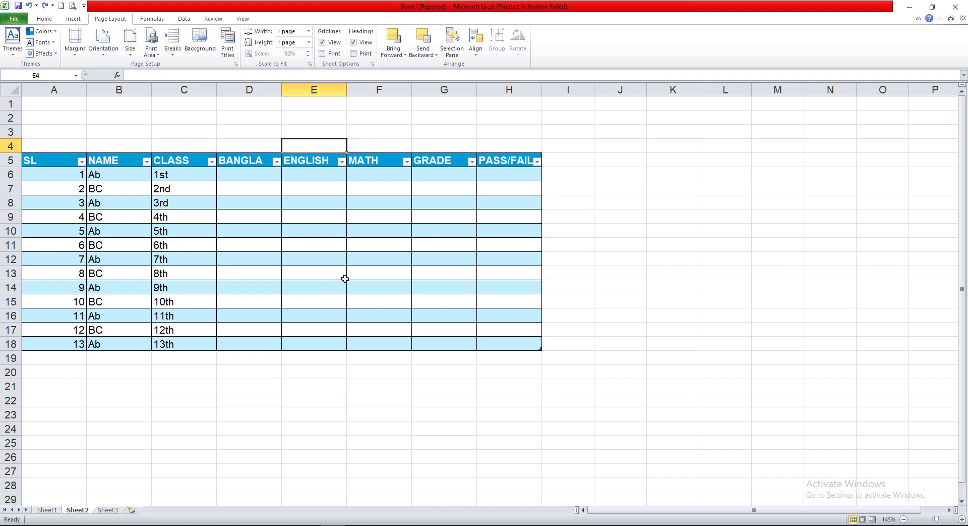
pyautogui.click(404, 54)
pyautogui.click(436, 54)
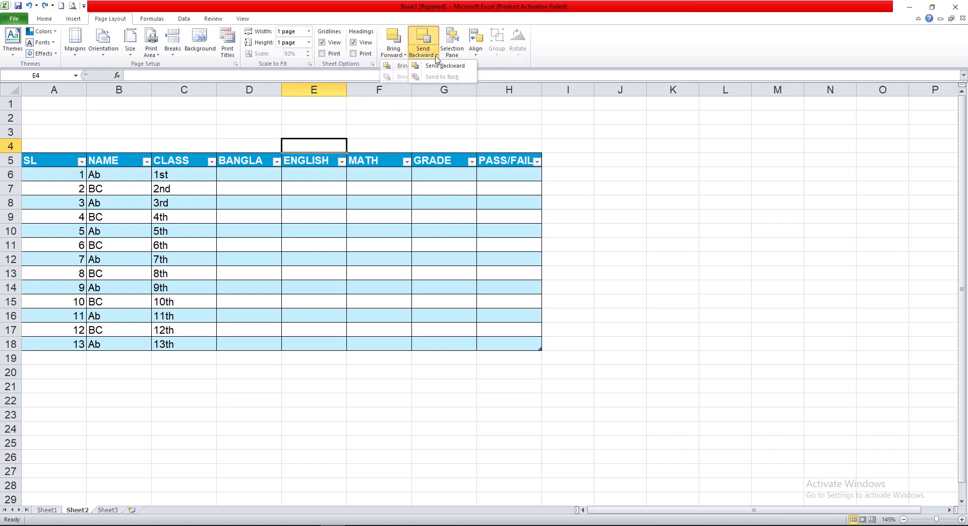
pyautogui.click(285, 383)
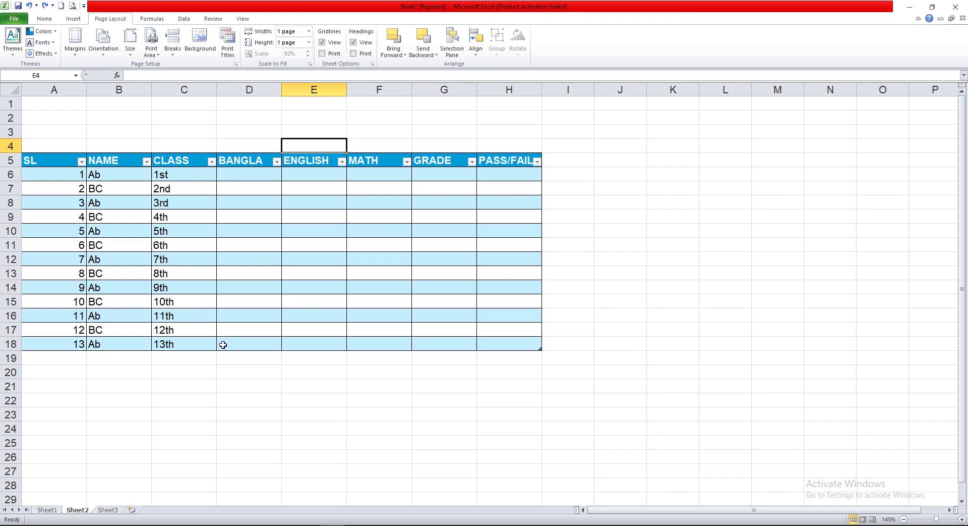
pyautogui.click(251, 394)
pyautogui.click(242, 374)
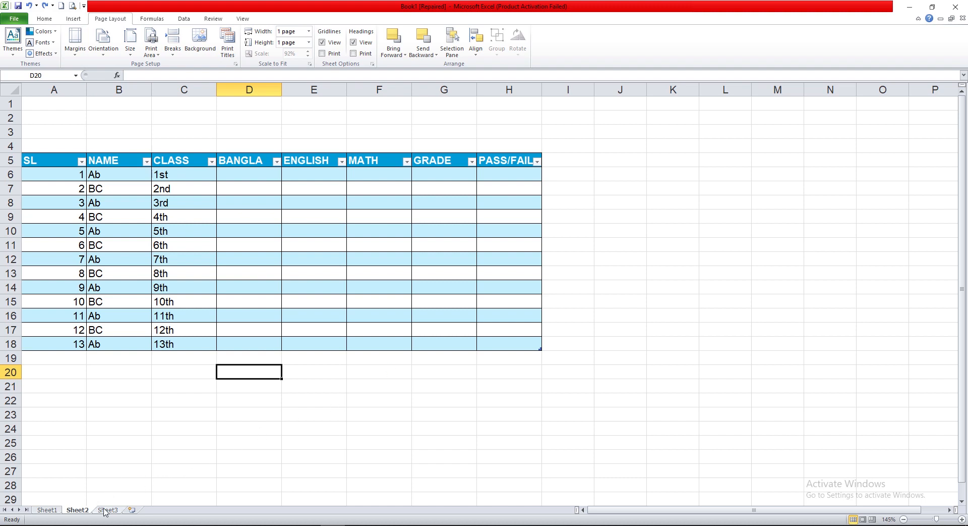
pyautogui.click(293, 369)
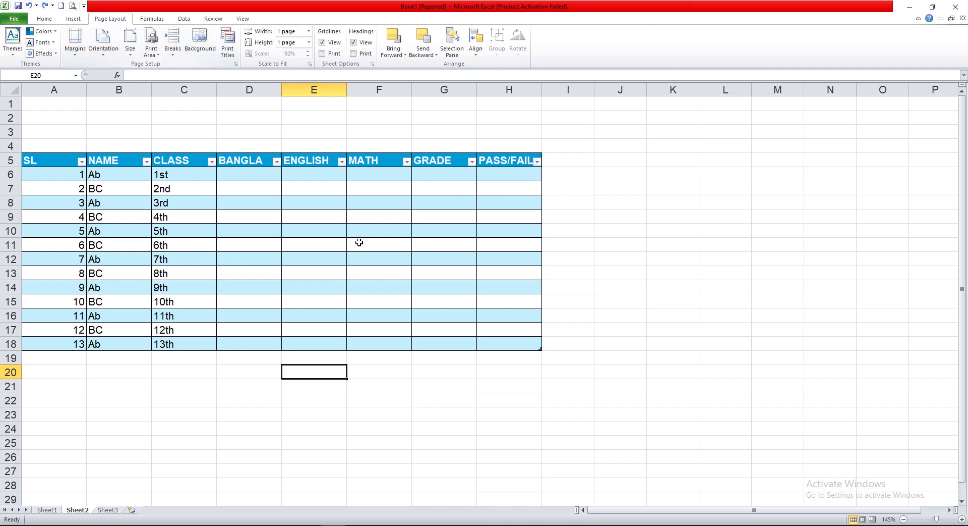
# Insert the blue "5 dimensions of Healthy Skin" picture, named 4, from the Pictures folder at cell D3.
pyautogui.click(242, 133)
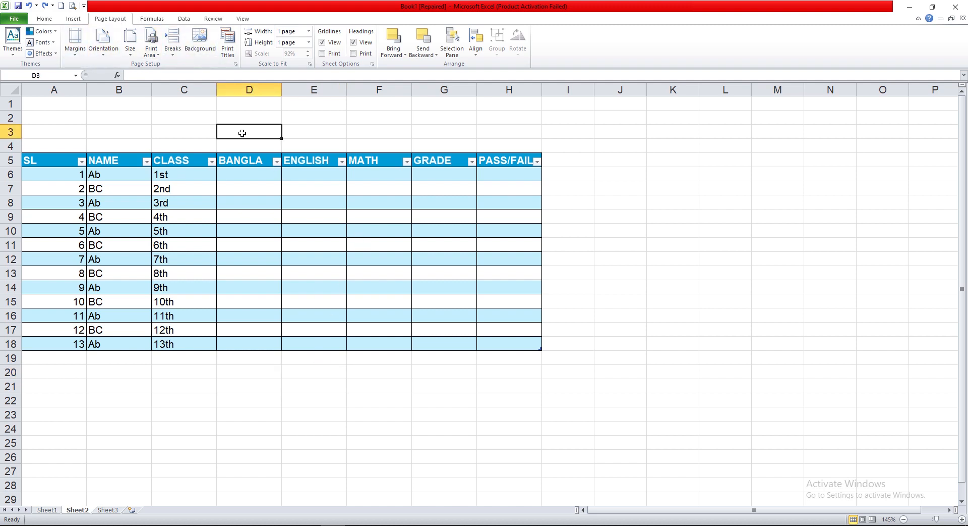
pyautogui.click(73, 18)
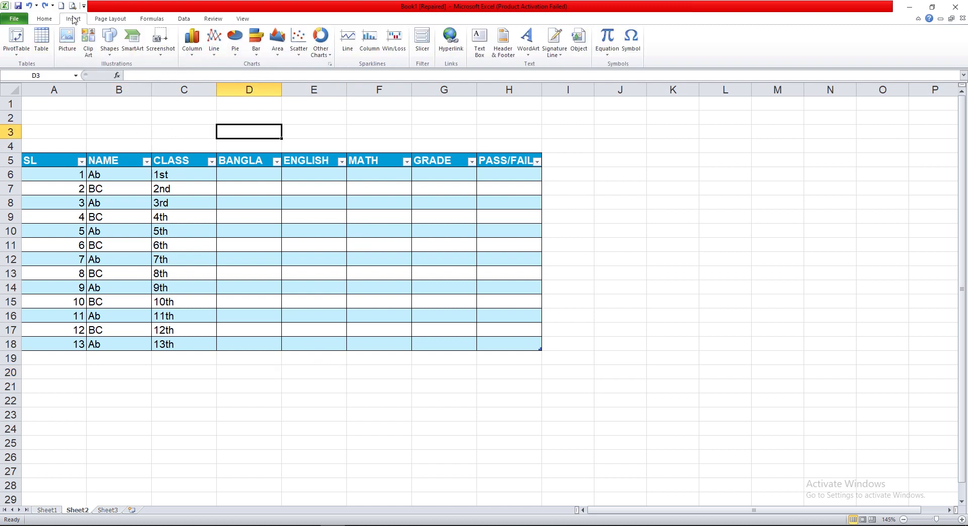
pyautogui.click(69, 46)
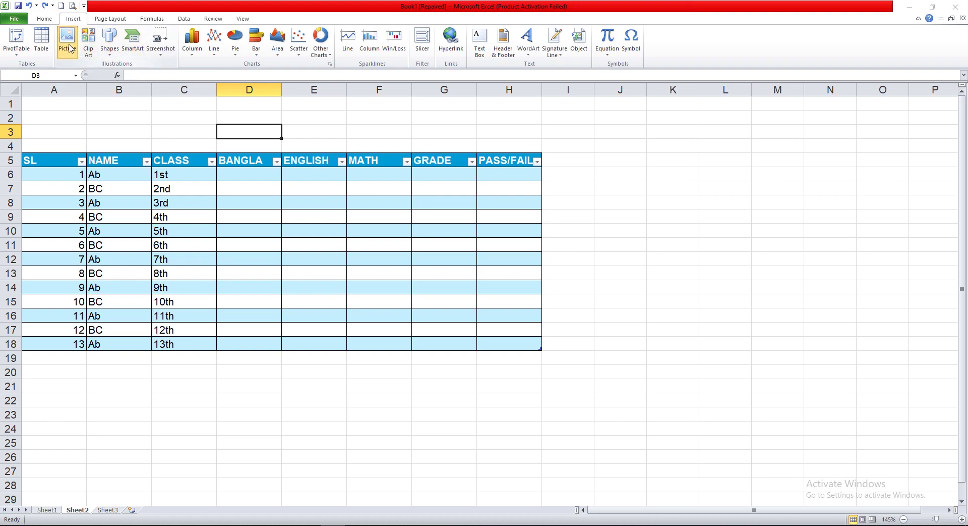
pyautogui.click(230, 144)
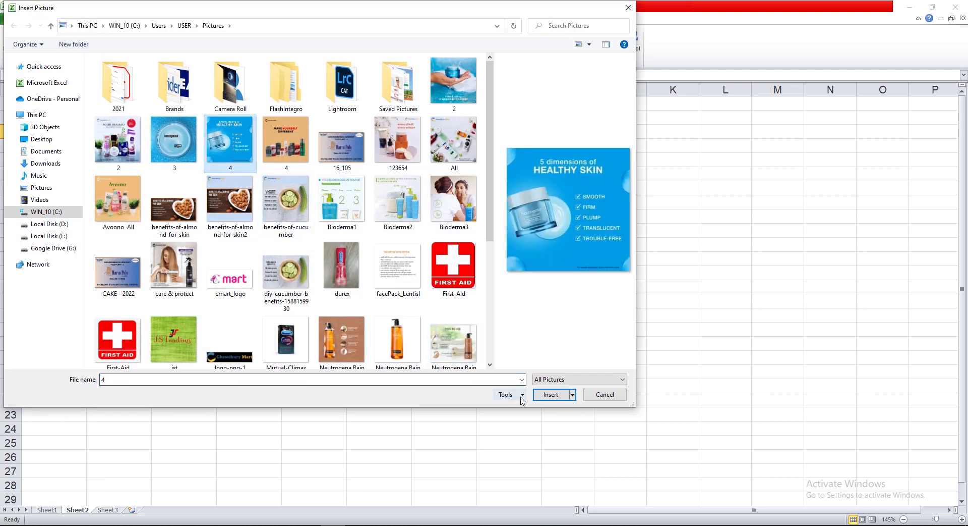
pyautogui.click(539, 398)
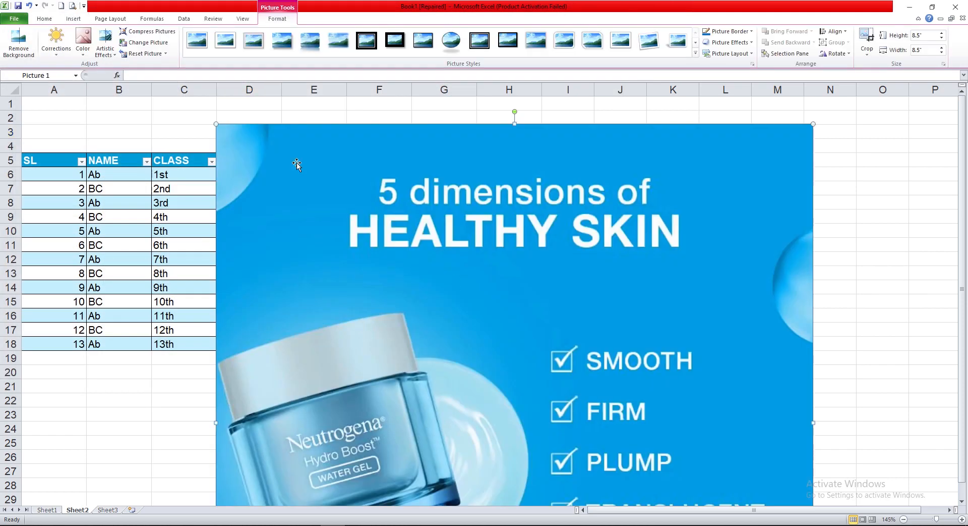
# Shrink the blue "5 dimensions of Healthy Skin" picture to about 2.29" square and place it below the table, around columns D to F.
pyautogui.moveTo(220, 121); pyautogui.dragTo(510, 418)
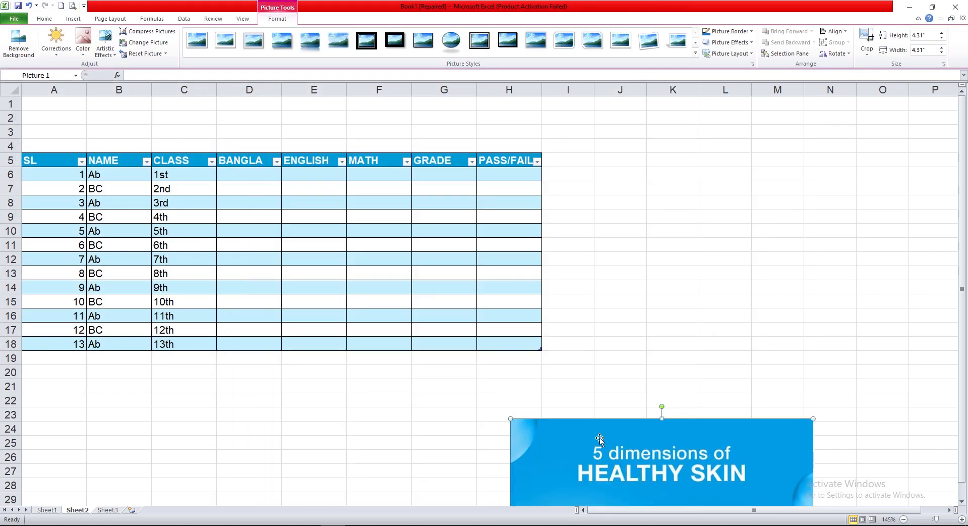
pyautogui.moveTo(604, 445); pyautogui.dragTo(229, 189)
pyautogui.moveTo(134, 162); pyautogui.dragTo(275, 303)
pyautogui.moveTo(340, 361); pyautogui.dragTo(324, 344)
pyautogui.scroll(-3, 358, 313)
pyautogui.scroll(2, 355, 281)
pyautogui.moveTo(324, 267); pyautogui.dragTo(325, 332)
pyautogui.scroll(-5, 324, 331)
pyautogui.scroll(2, 324, 326)
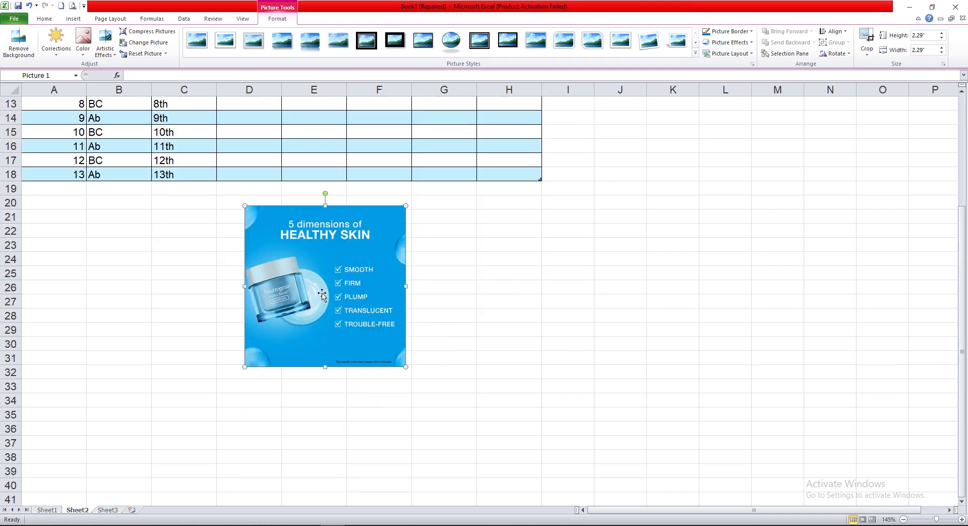
# Insert the Bioderma3 picture from the Pictures folder at cell C24.
pyautogui.click(195, 261)
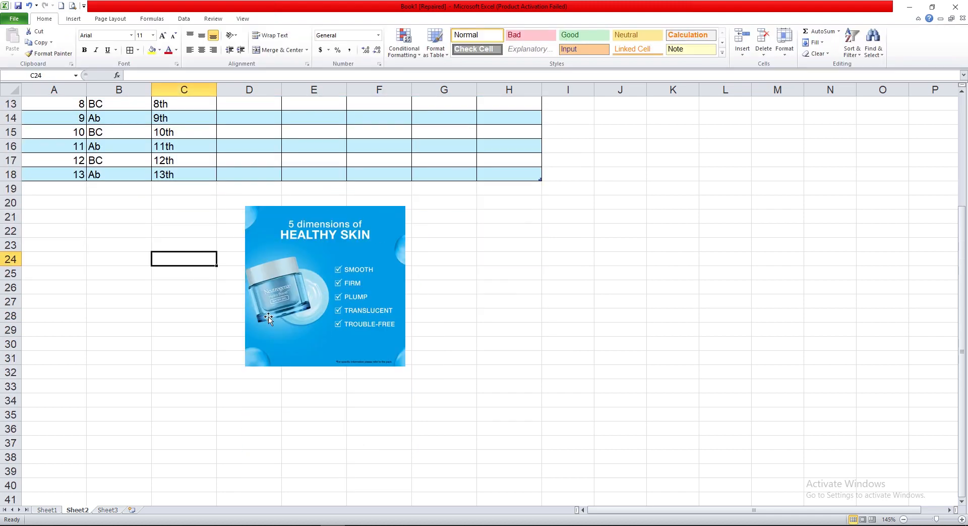
pyautogui.click(294, 261)
pyautogui.click(73, 19)
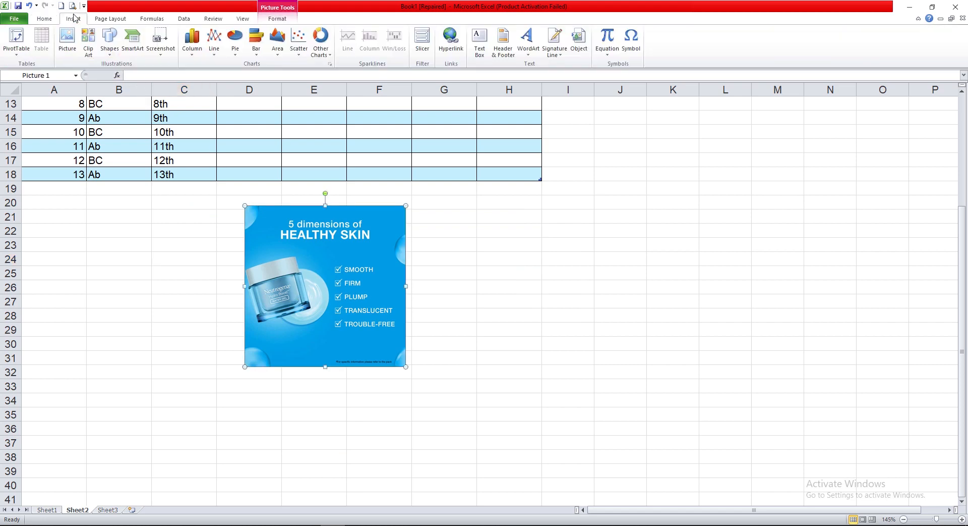
pyautogui.click(69, 45)
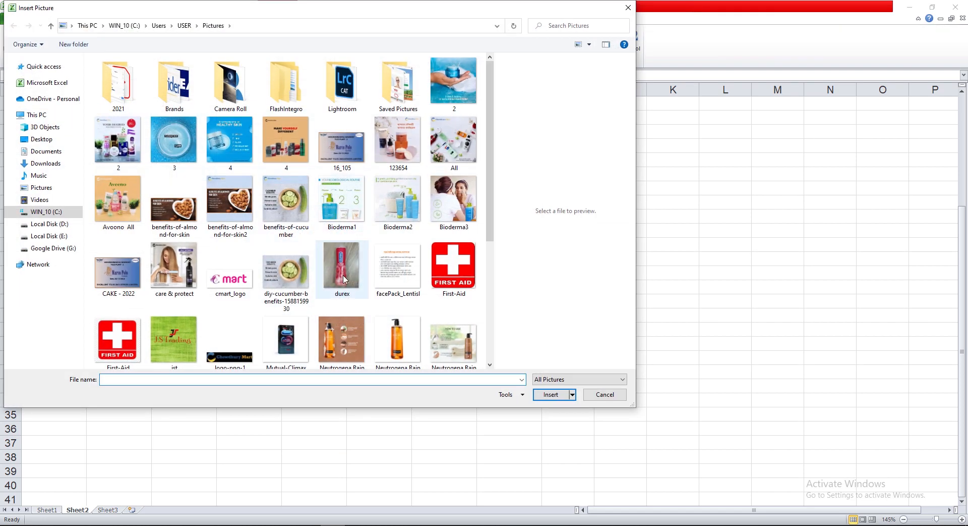
pyautogui.click(446, 209)
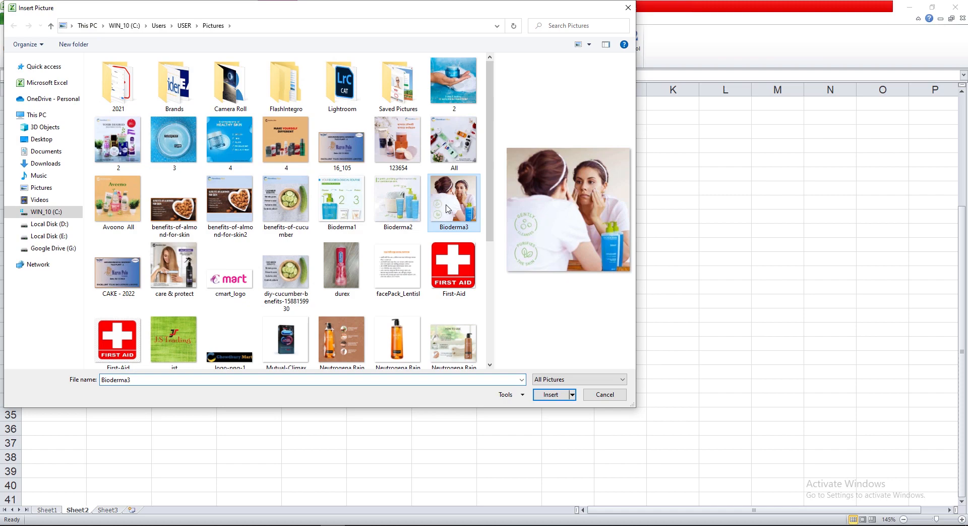
pyautogui.click(550, 395)
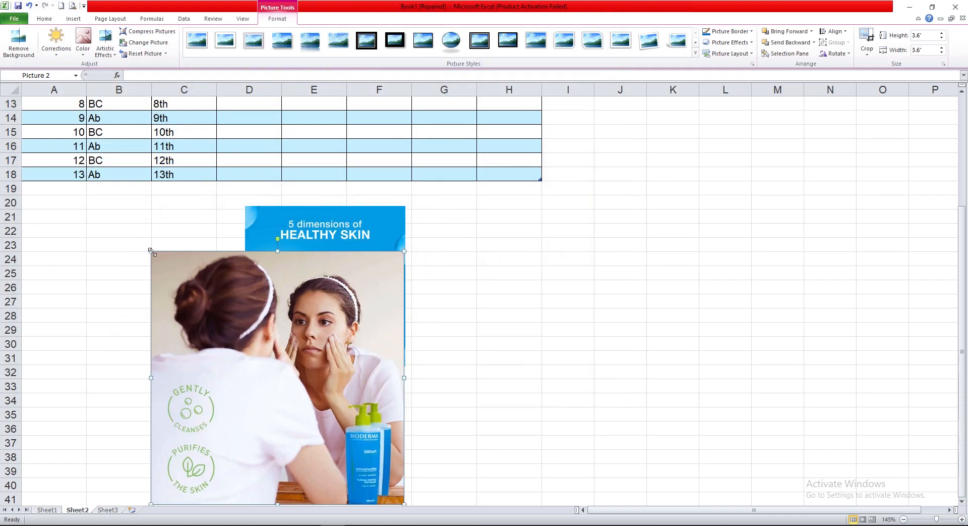
# Shrink the Bioderma3 picture to about 2.16" square and move it so it overlaps most of the blue picture.
pyautogui.moveTo(152, 251); pyautogui.dragTo(252, 352)
pyautogui.moveTo(298, 385); pyautogui.dragTo(347, 262)
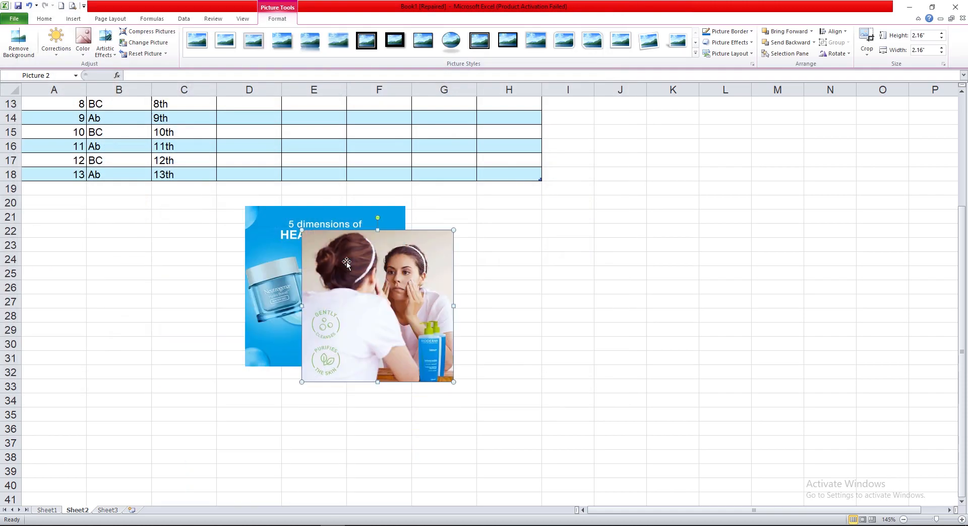
pyautogui.click(167, 230)
pyautogui.click(275, 244)
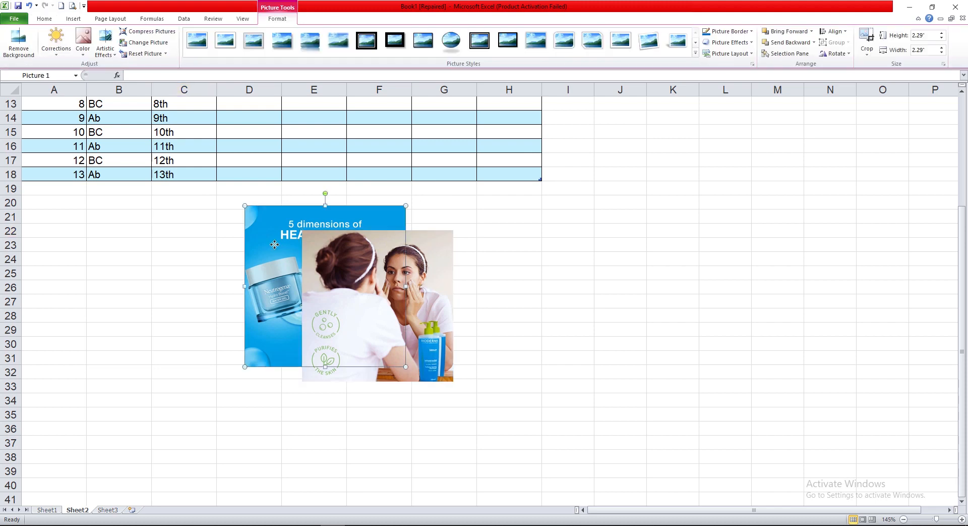
pyautogui.click(122, 15)
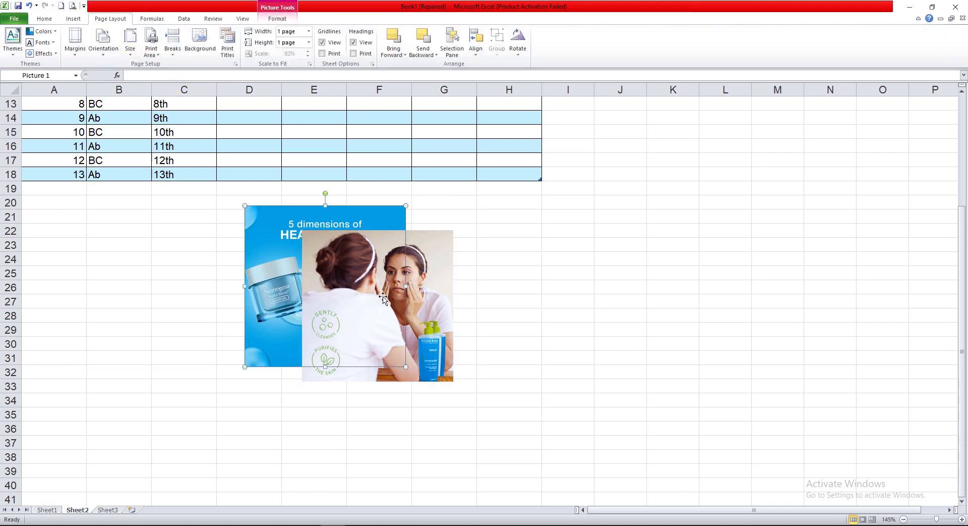
pyautogui.click(428, 297)
pyautogui.click(278, 239)
pyautogui.moveTo(340, 262); pyautogui.dragTo(331, 280)
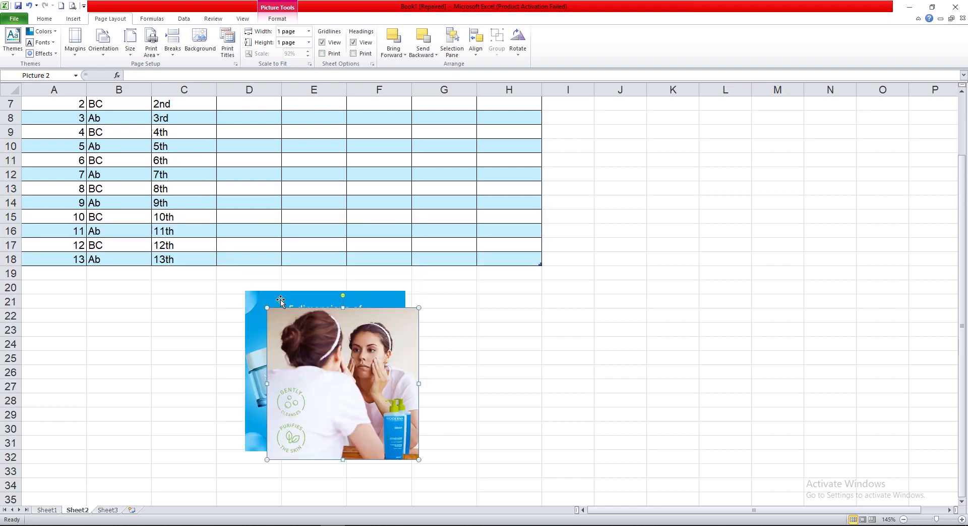
# Bring the blue "Healthy Skin" picture to the front, over the Bioderma3 picture.
pyautogui.scroll(4, 287, 311)
pyautogui.scroll(-3, 288, 311)
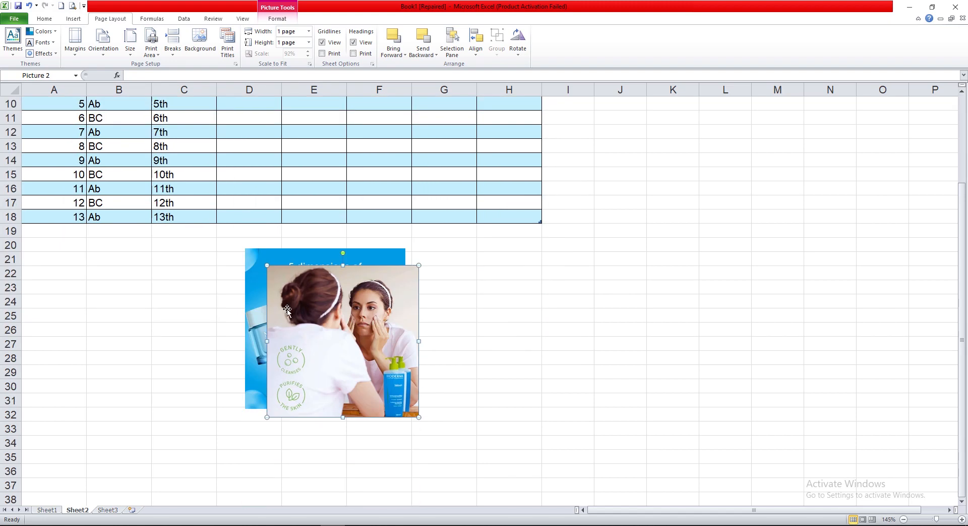
pyautogui.click(305, 256)
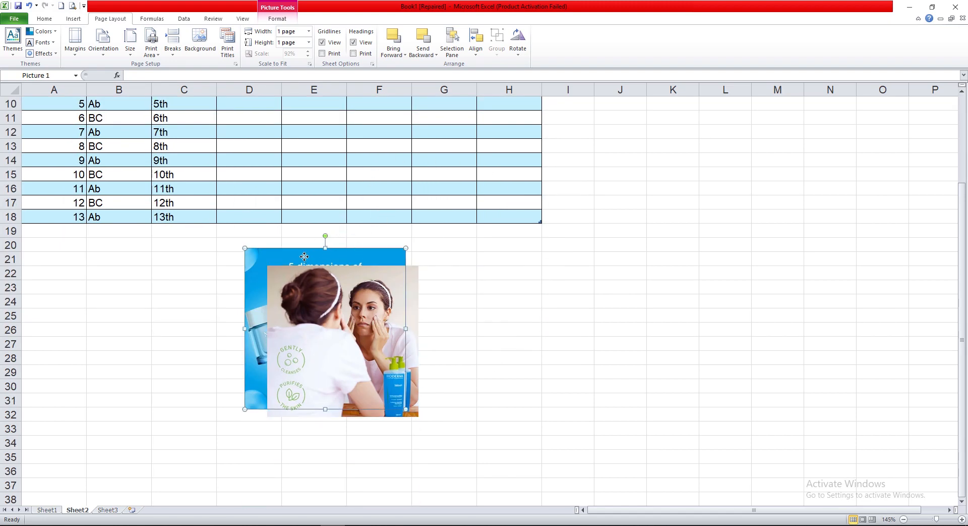
pyautogui.click(406, 55)
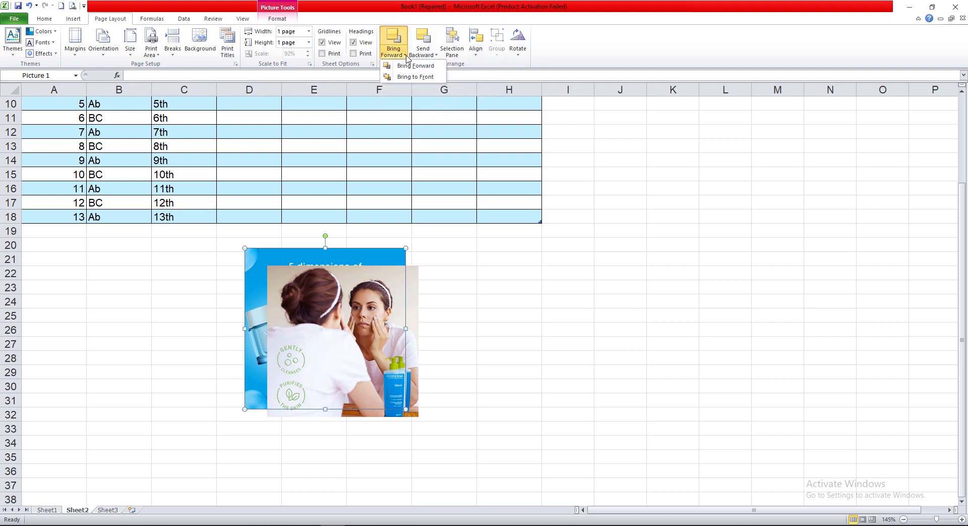
pyautogui.click(414, 76)
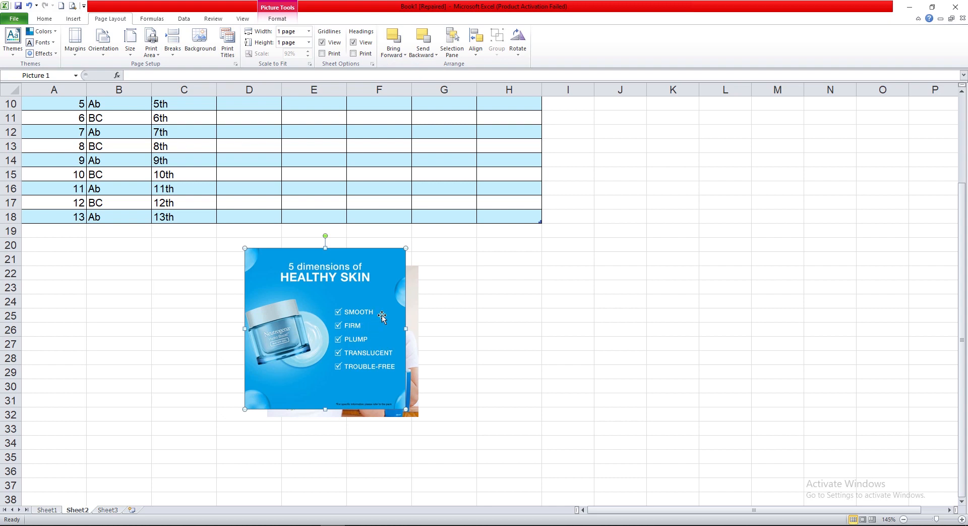
# Move the blue picture directly below the table, across columns C to E, so it covers only part of the Bioderma3 picture.
pyautogui.moveTo(368, 332); pyautogui.dragTo(329, 319)
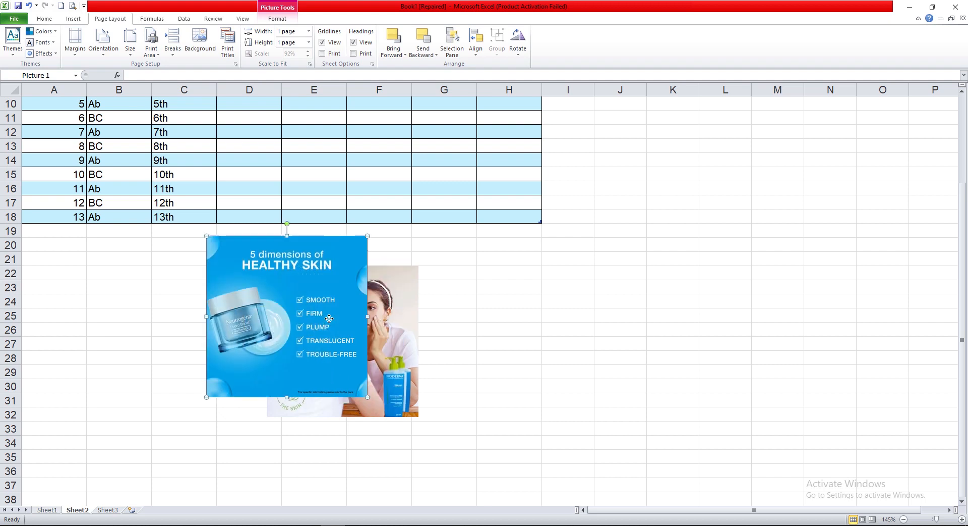
pyautogui.click(409, 318)
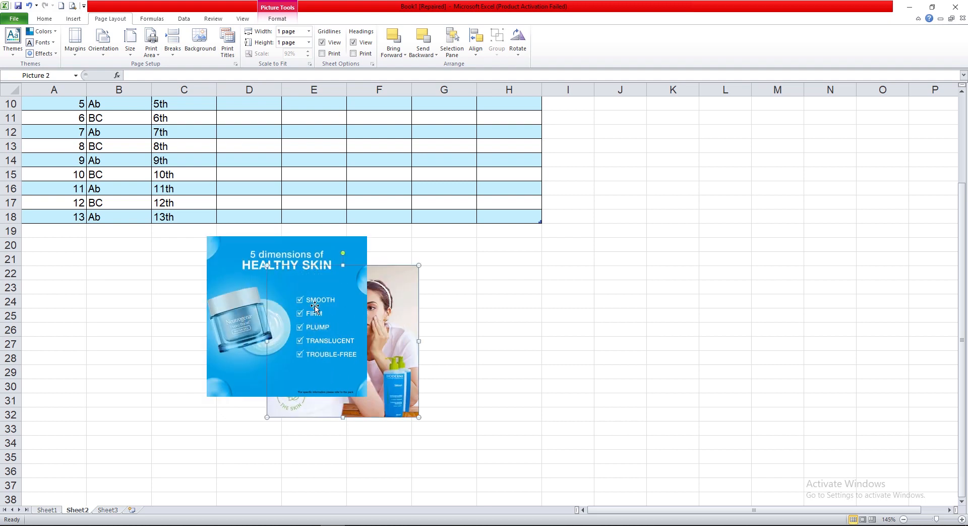
pyautogui.click(298, 303)
pyautogui.moveTo(299, 291); pyautogui.dragTo(279, 309)
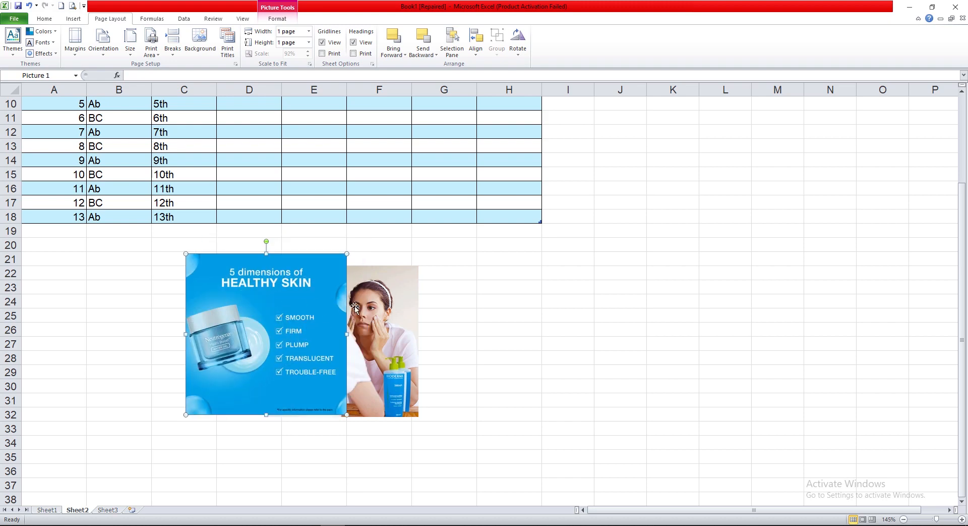
pyautogui.moveTo(319, 340); pyautogui.dragTo(320, 312)
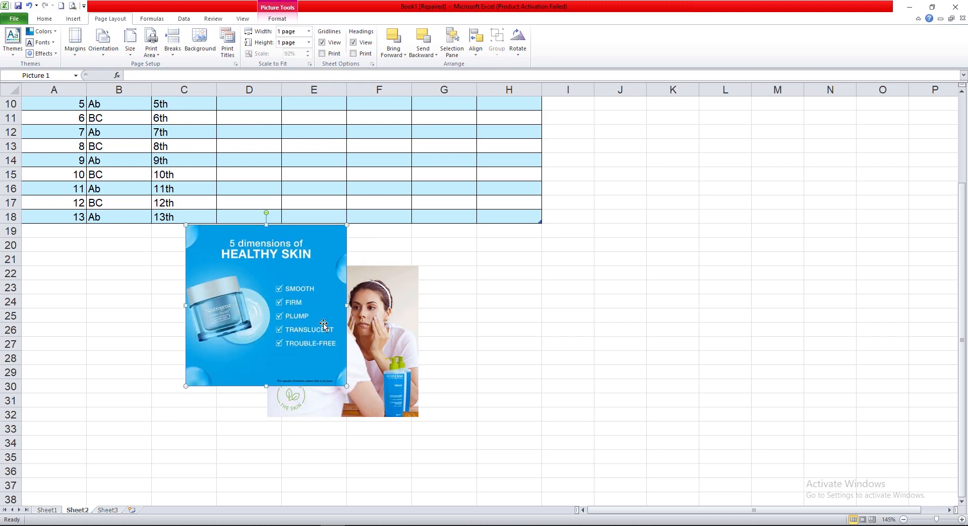
# Bring the Bioderma3 picture to the front, over the blue picture.
pyautogui.click(359, 345)
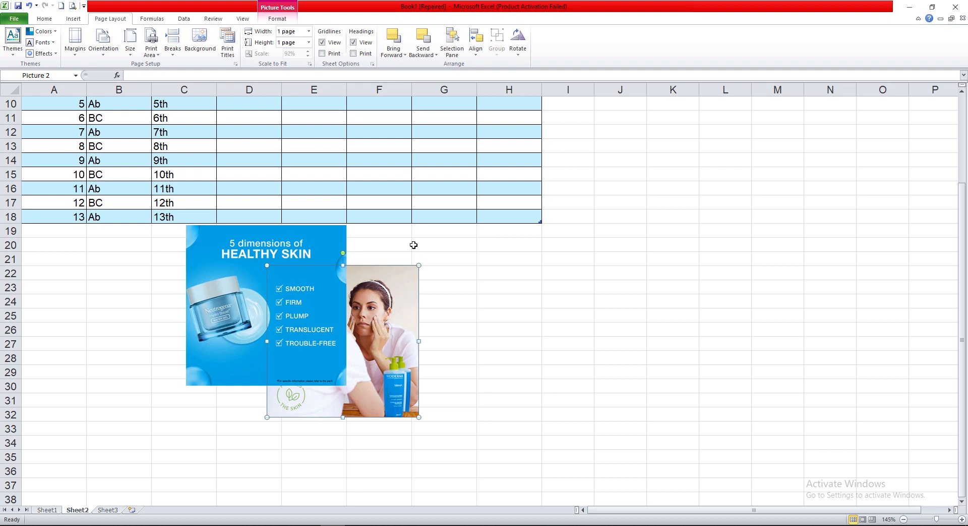
pyautogui.click(404, 55)
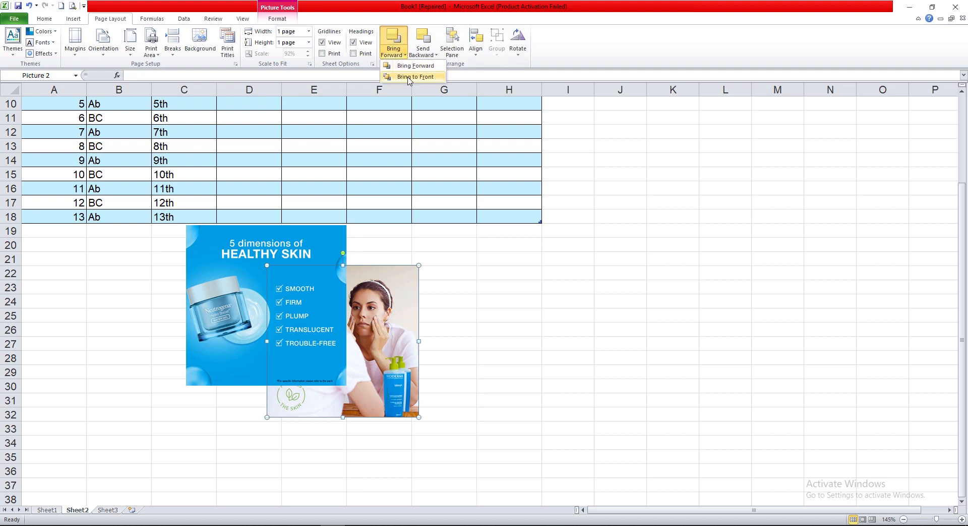
pyautogui.click(409, 77)
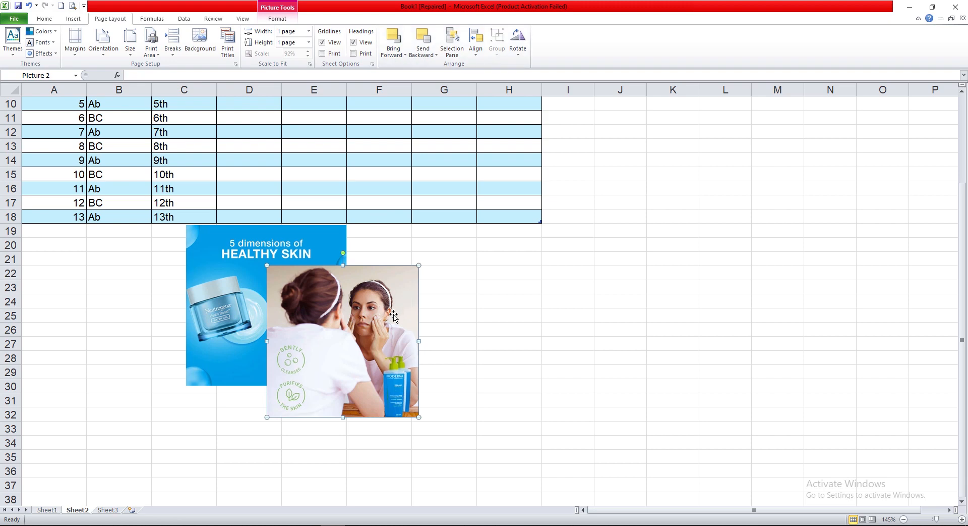
# Send the Bioderma3 picture backward behind the blue picture and deselect it.
pyautogui.click(424, 53)
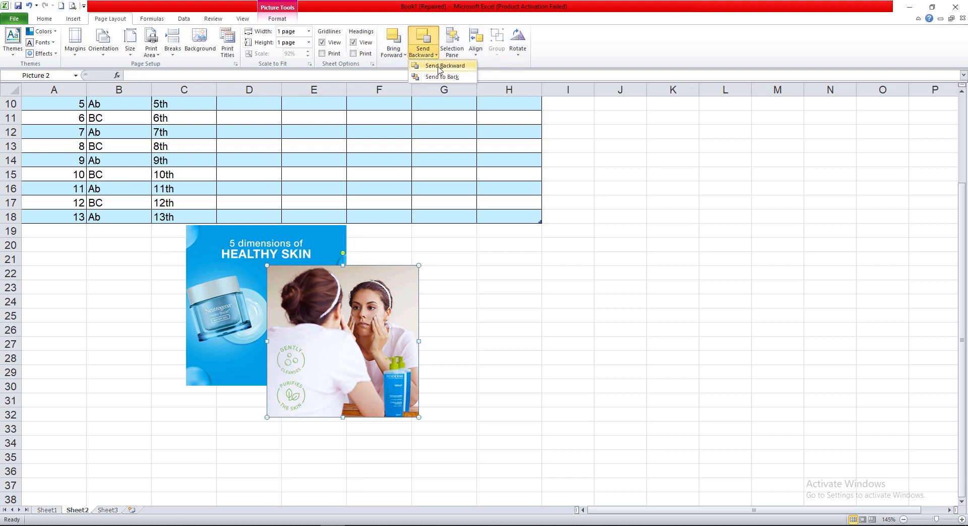
pyautogui.click(440, 66)
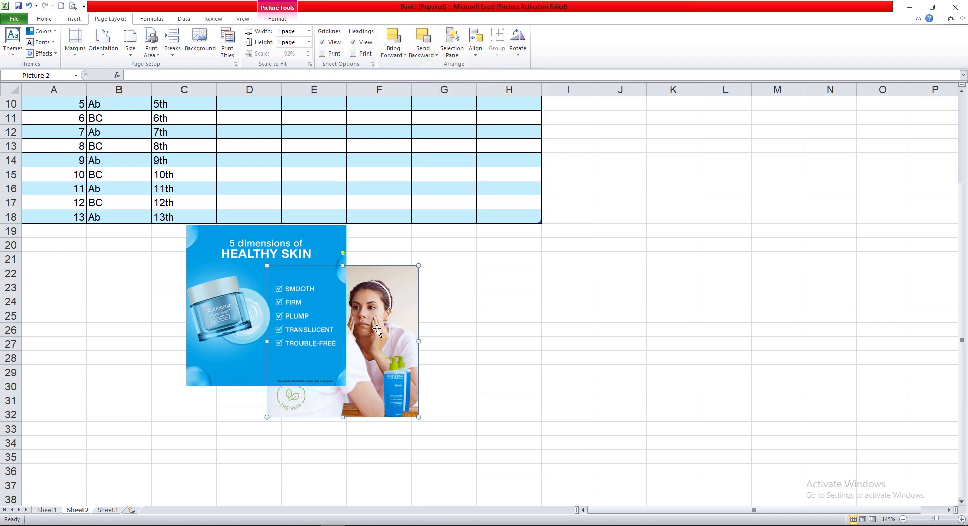
pyautogui.click(338, 446)
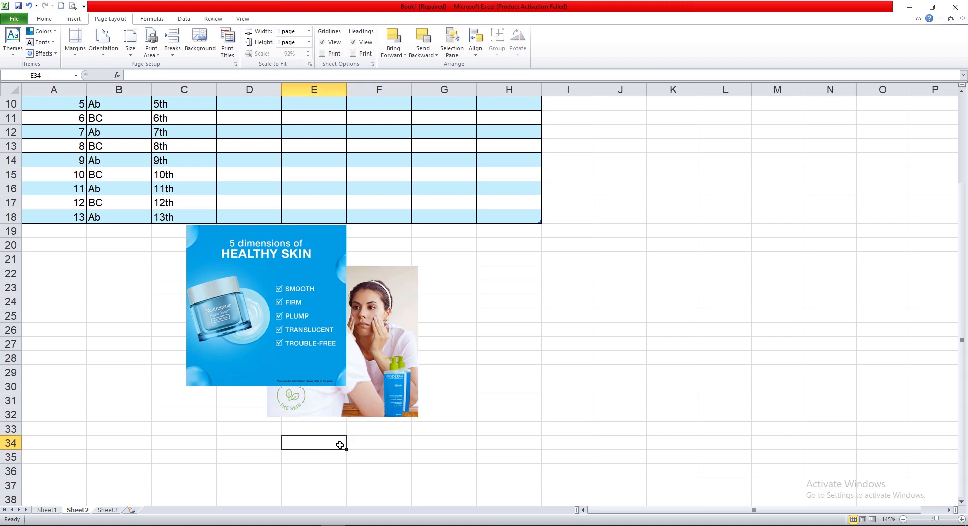
# Open the Selection Pane and alternately select Picture 1 and Picture 2 from its list of shapes.
pyautogui.click(243, 309)
pyautogui.click(372, 319)
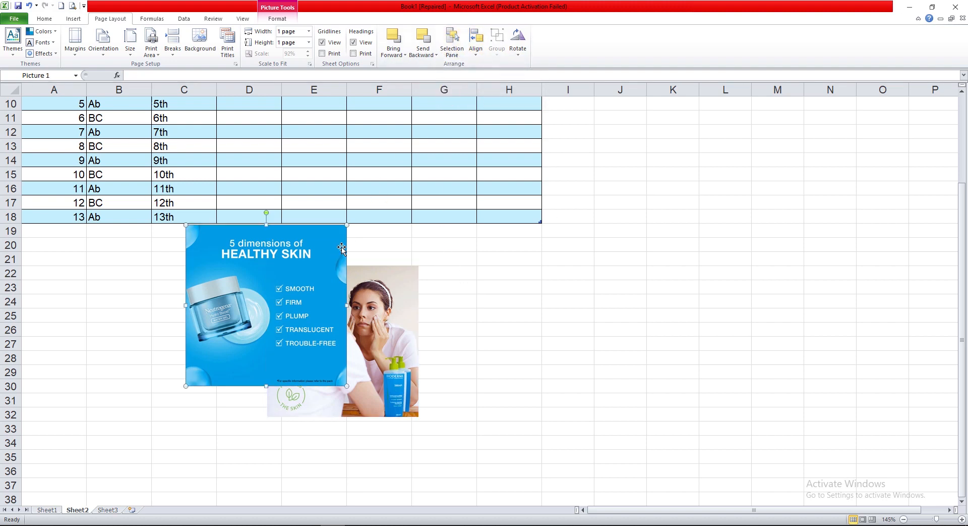
pyautogui.click(453, 44)
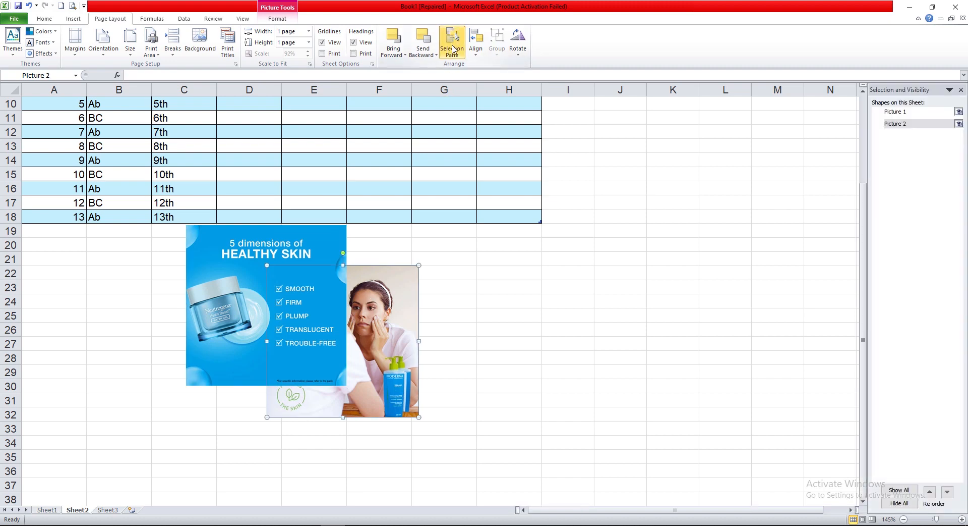
pyautogui.click(903, 112)
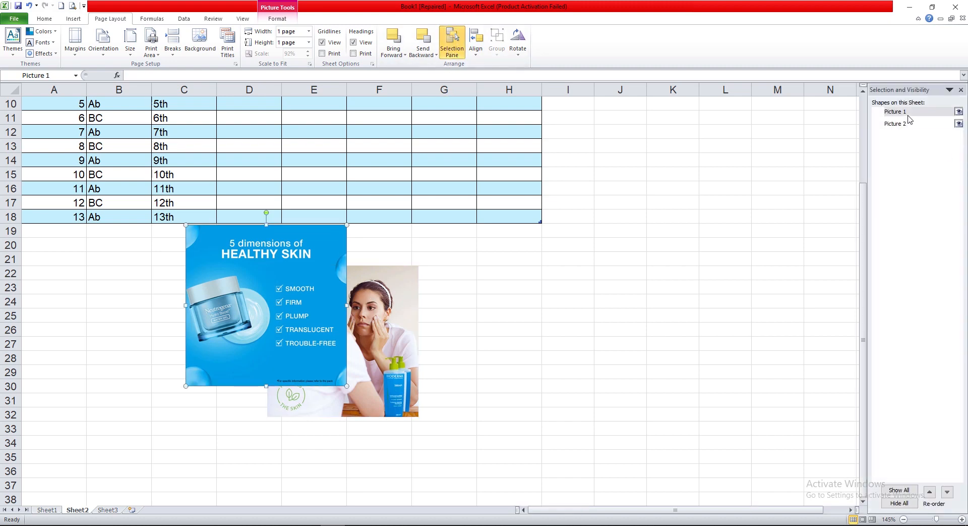
pyautogui.click(905, 124)
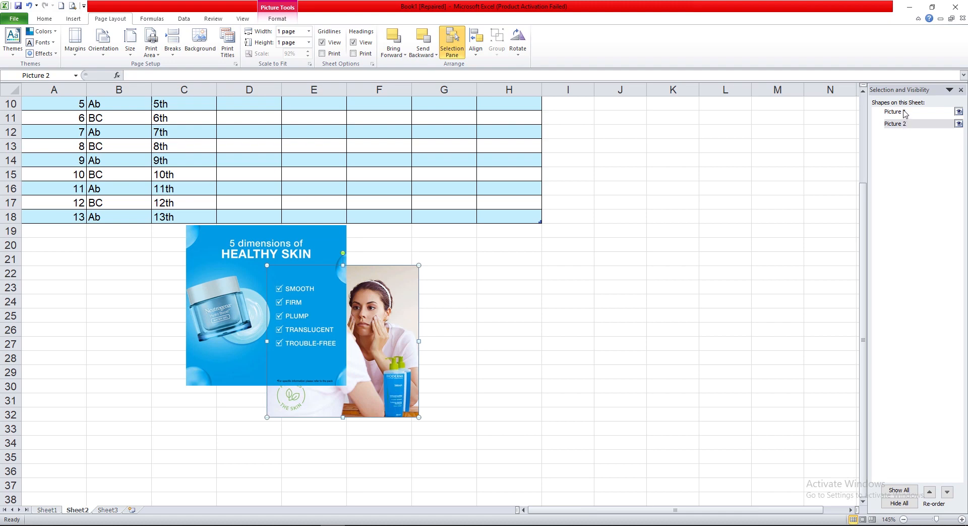
pyautogui.click(905, 112)
pyautogui.click(905, 125)
pyautogui.click(905, 112)
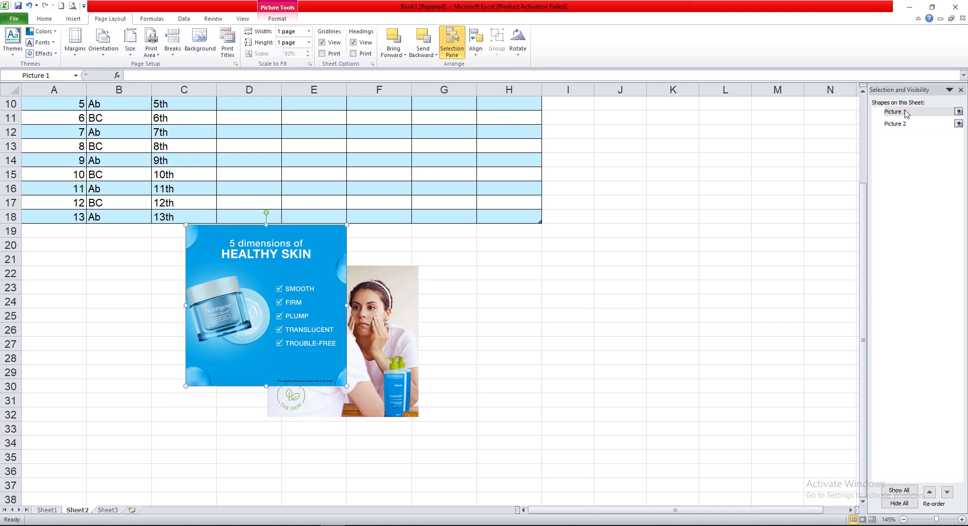
pyautogui.click(905, 125)
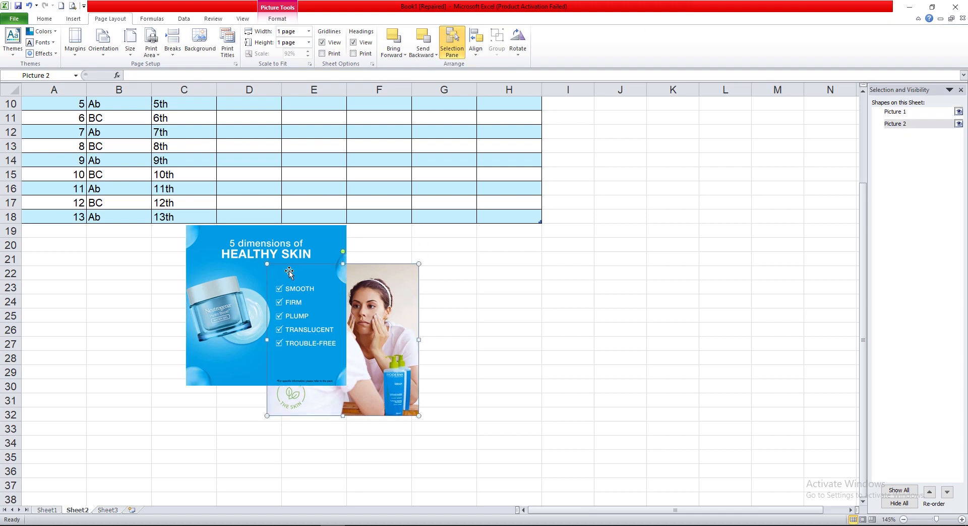
# Switch the Snap to Shape alignment option with the blue picture selected.
pyautogui.click(290, 249)
pyautogui.click(476, 55)
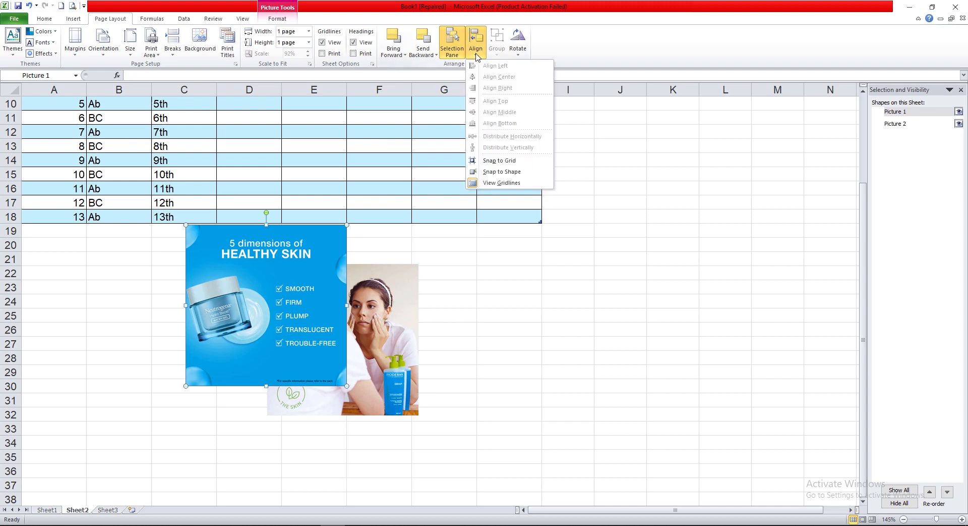
pyautogui.click(499, 174)
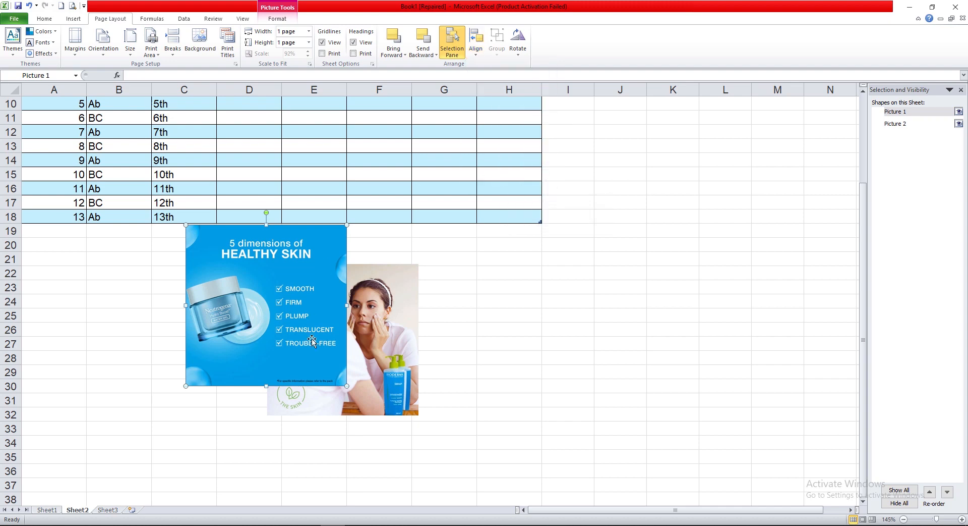
# Select the Bioderma3 picture behind the blue picture.
pyautogui.click(367, 351)
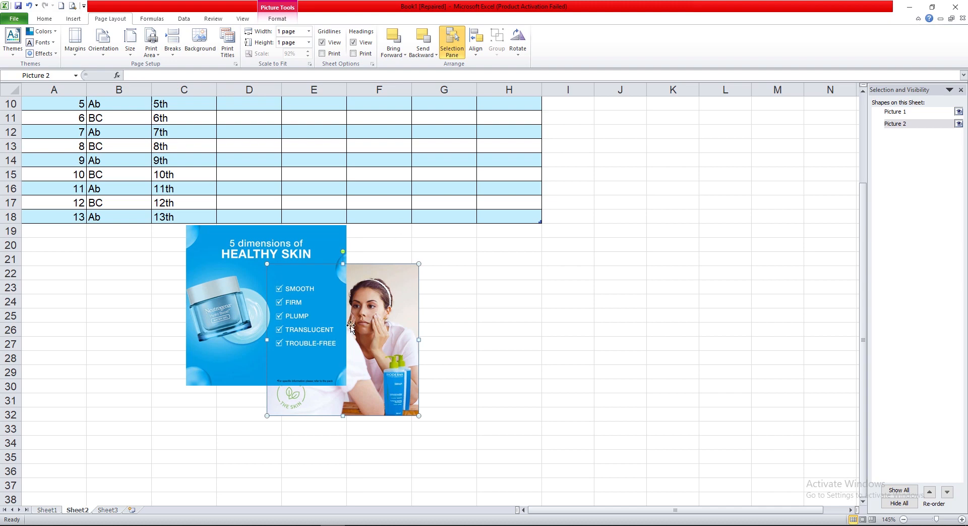
pyautogui.scroll(1, 451, 196)
pyautogui.scroll(-1, 373, 343)
pyautogui.scroll(2, 311, 338)
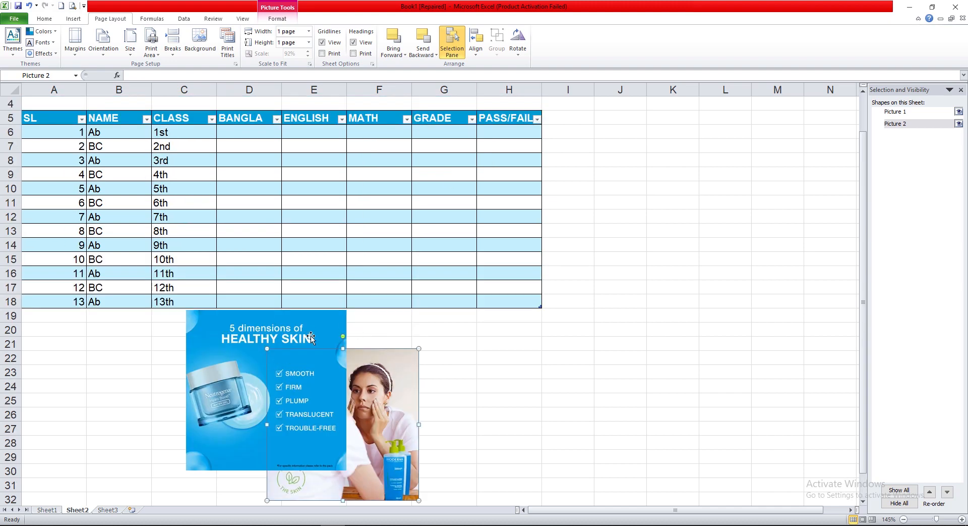
# Rotate the blue Healthy Skin picture right by 90°.
pyautogui.click(291, 338)
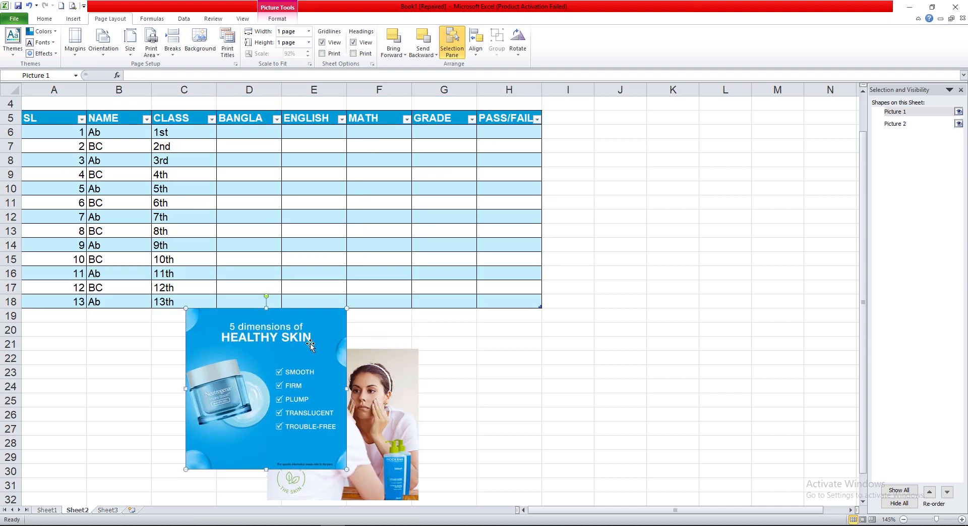
pyautogui.click(518, 50)
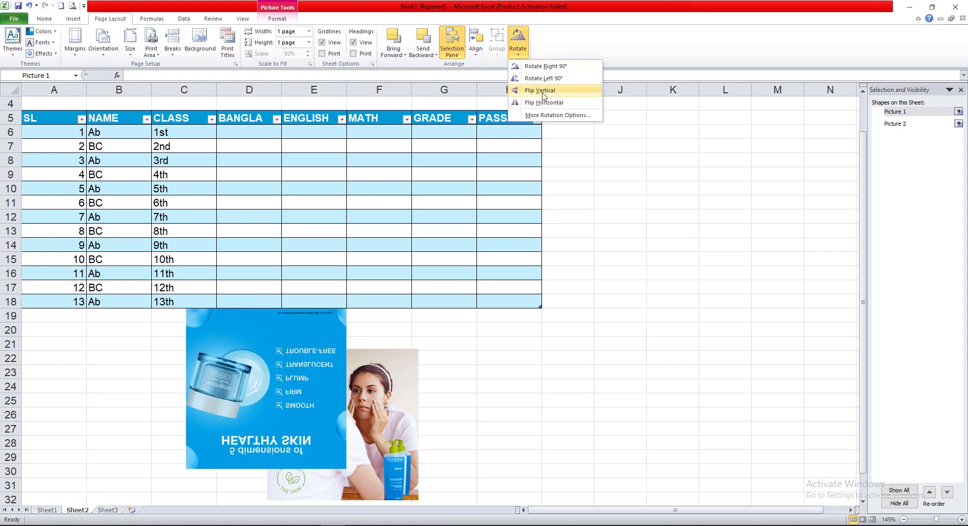
pyautogui.click(558, 71)
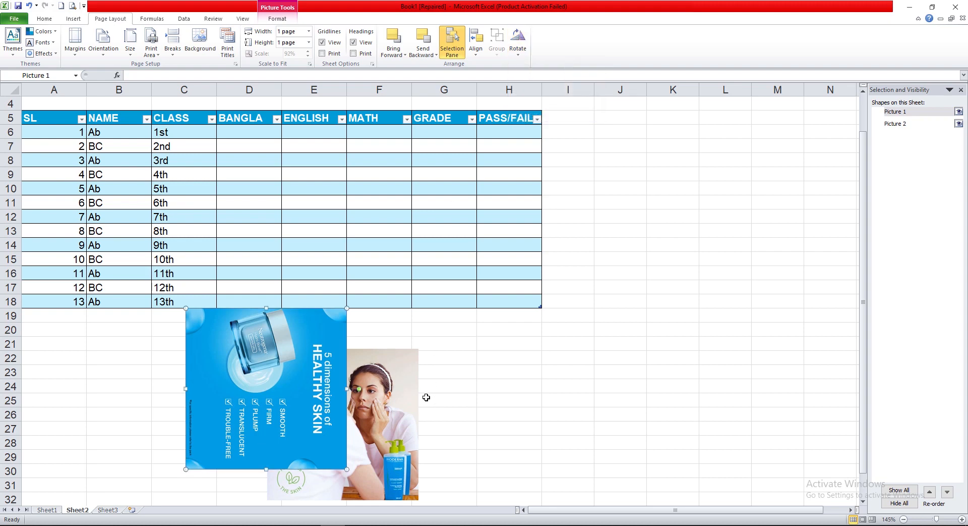
# Flip the Bioderma picture horizontally and move it up and to the right, overlapping the table's last row.
pyautogui.click(386, 384)
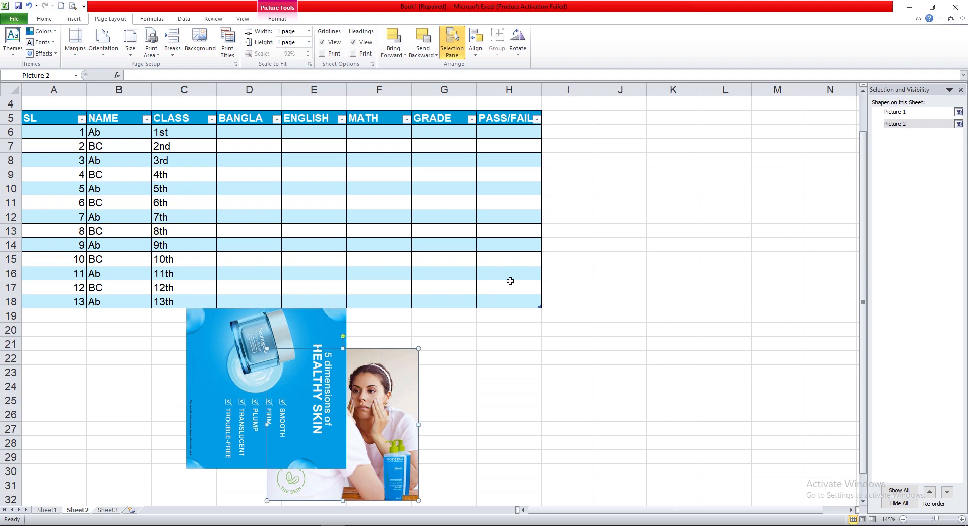
pyautogui.click(518, 44)
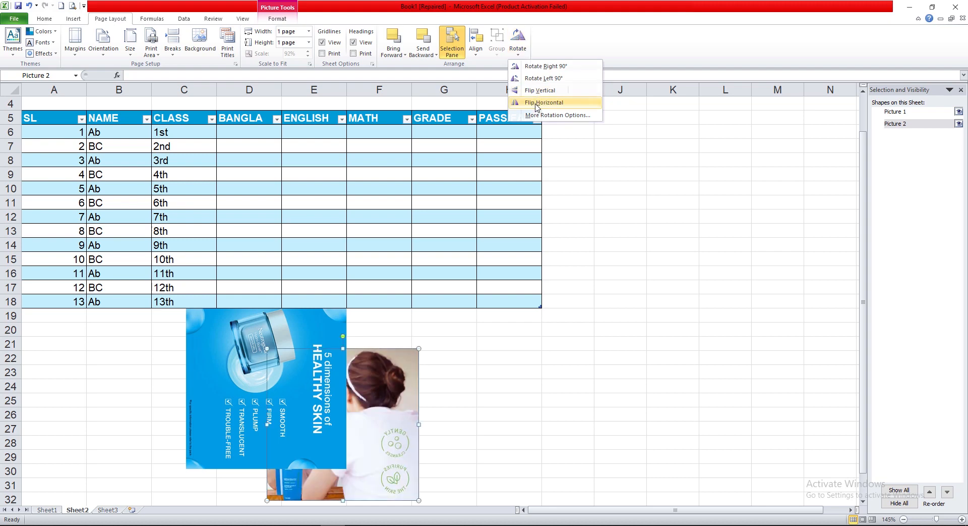
pyautogui.click(538, 103)
pyautogui.moveTo(386, 428); pyautogui.dragTo(437, 417)
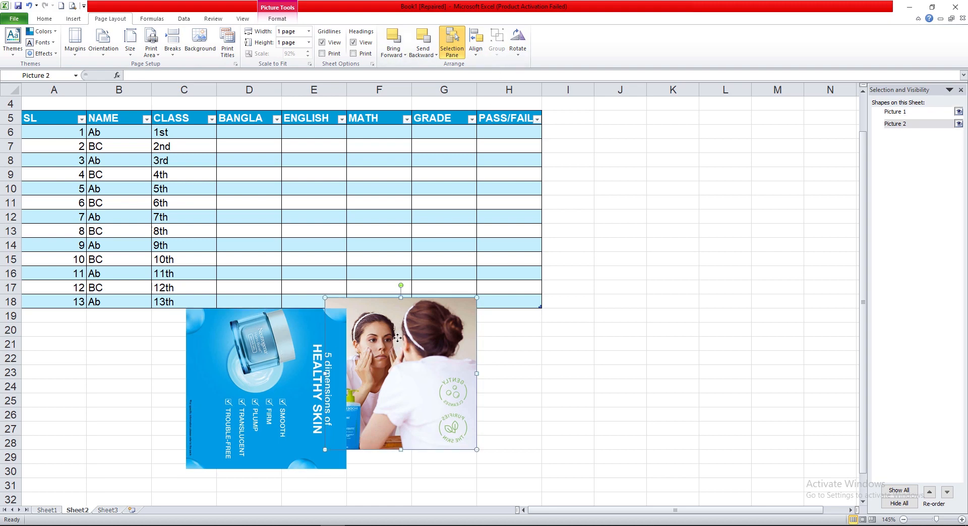
# Delete the blue Healthy Skin picture and the Bioderma picture from the sheet.
pyautogui.click(271, 349)
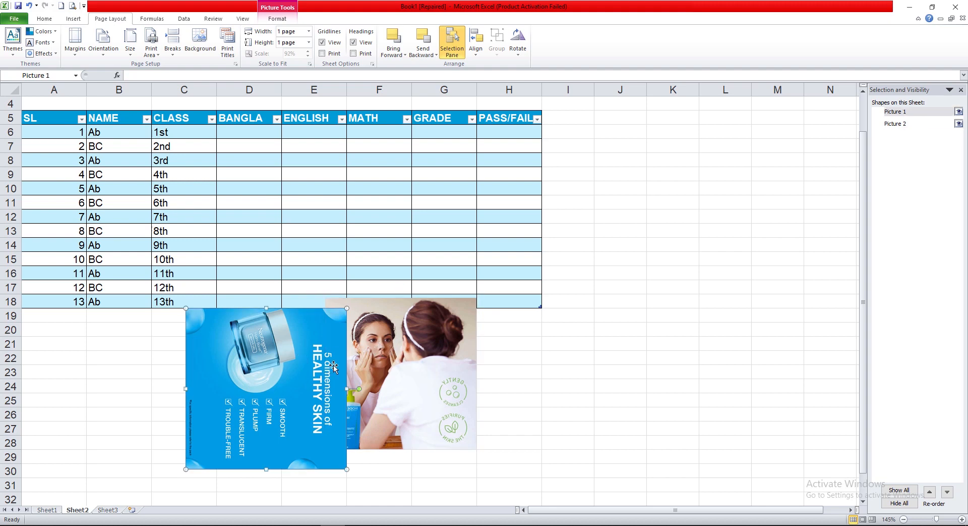
pyautogui.press('Delete')
pyautogui.click(381, 366)
pyautogui.press('Delete')
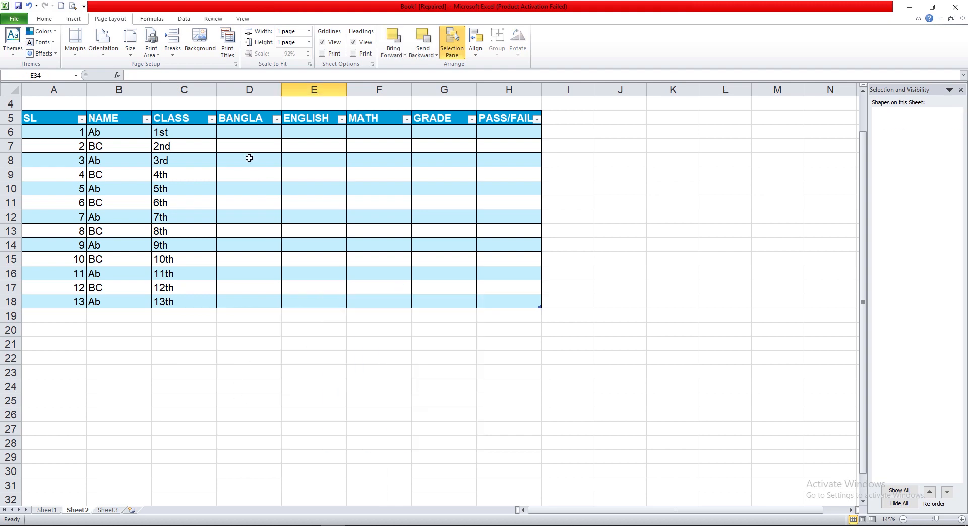
pyautogui.scroll(1, 222, 398)
pyautogui.click(239, 185)
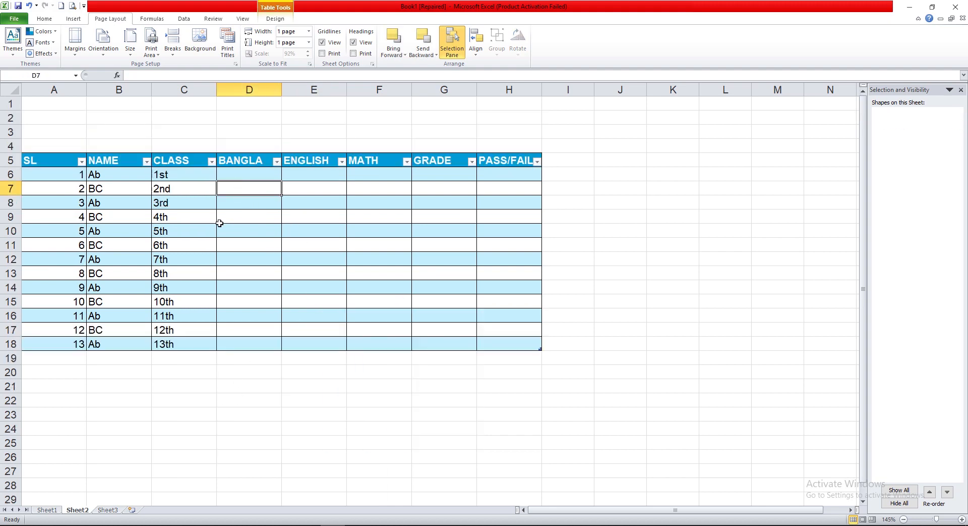
pyautogui.click(233, 178)
pyautogui.click(298, 174)
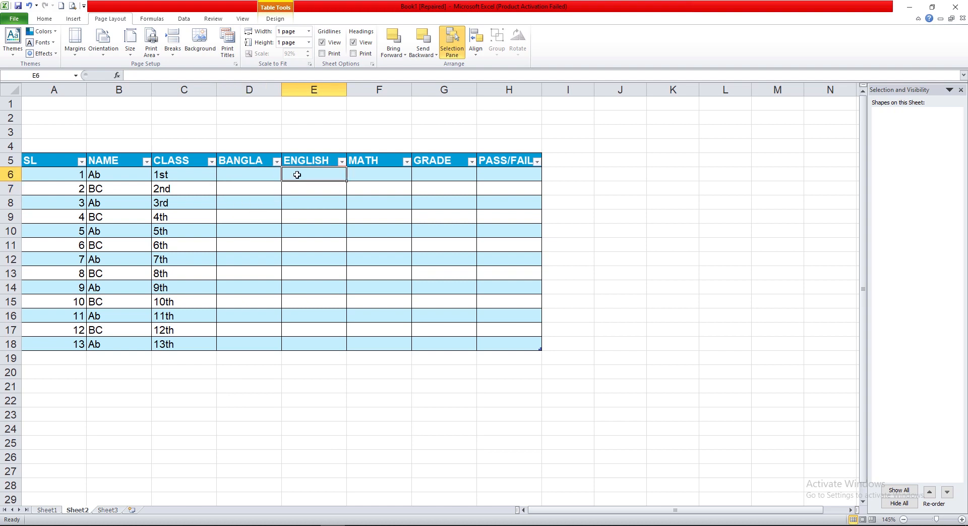
pyautogui.click(364, 178)
pyautogui.click(447, 182)
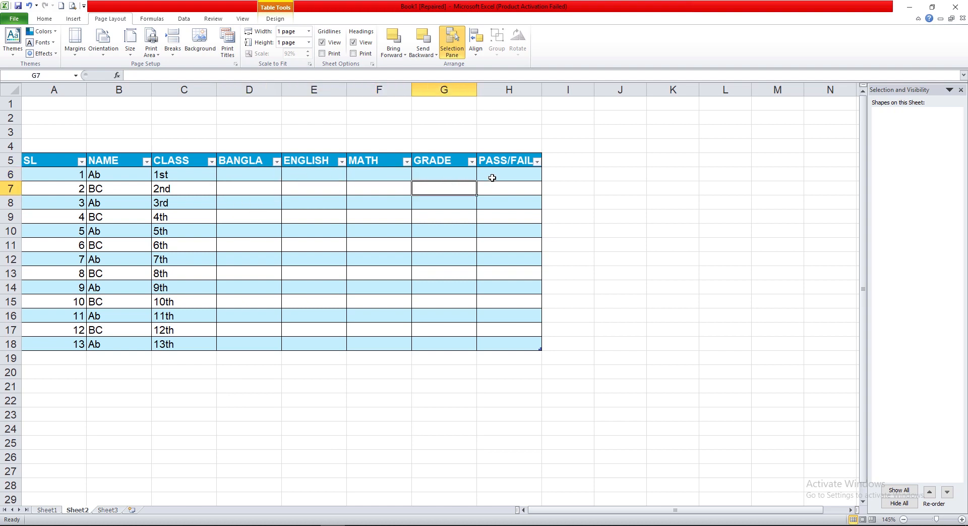
pyautogui.click(261, 187)
# Enter the BANGLA marks 70, 80, 95, 40 and 50 in cells D6 to D10.
pyautogui.click(244, 174)
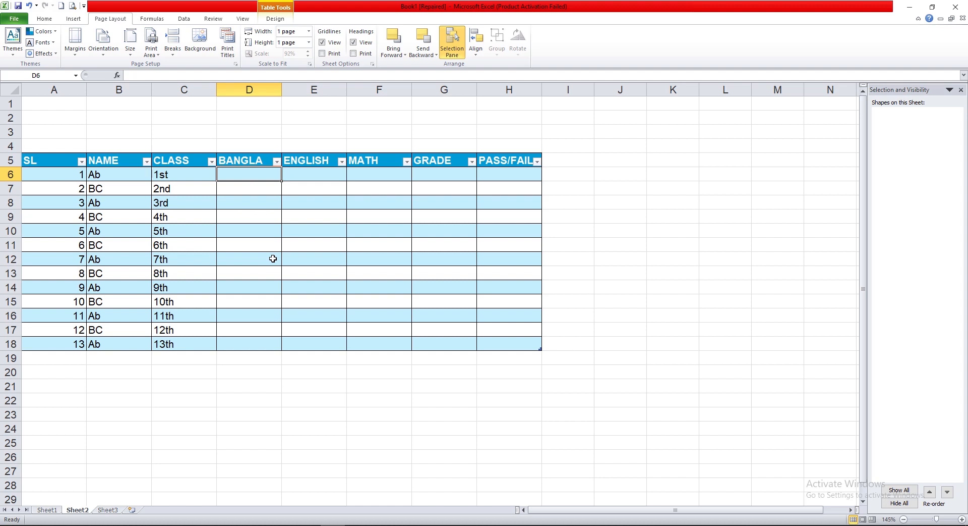
pyautogui.write('70')
pyautogui.press('Return')
pyautogui.write('80')
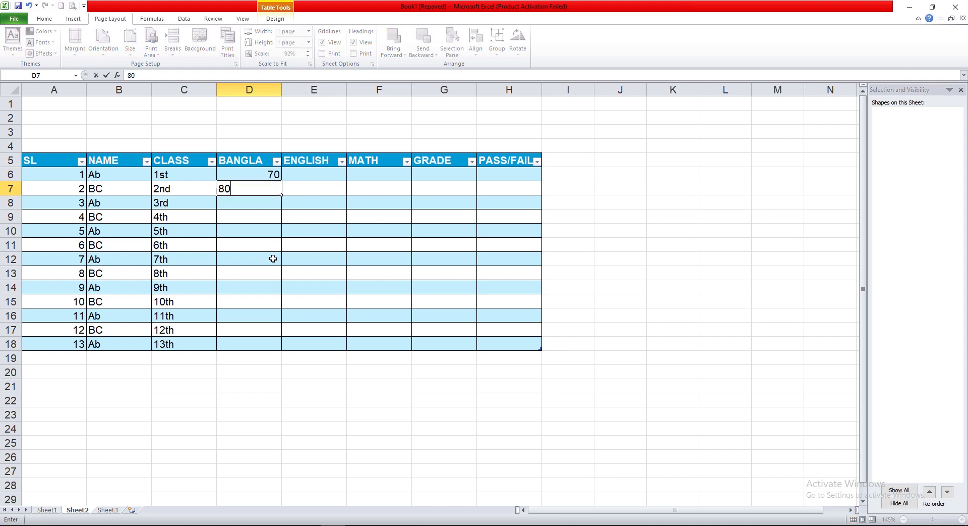
pyautogui.press('Return')
pyautogui.write('95')
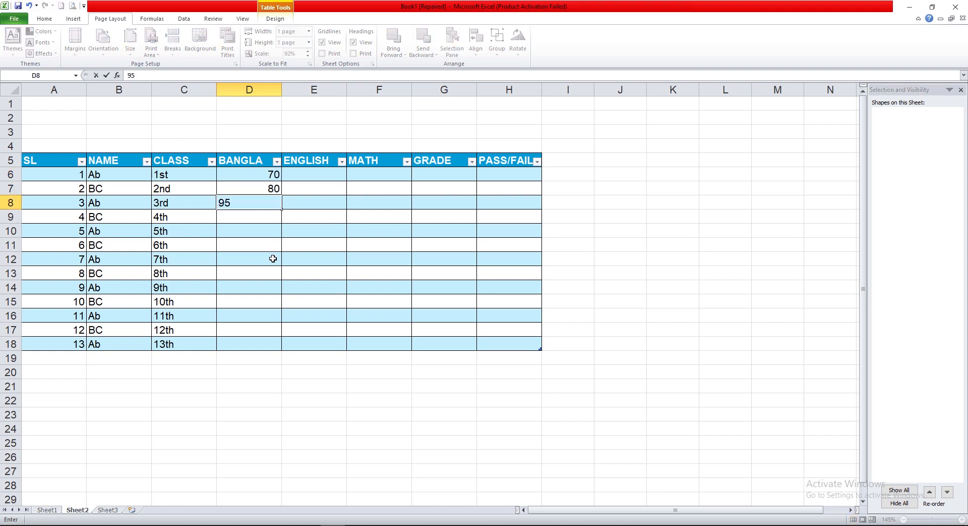
pyautogui.press('Return')
pyautogui.write('40')
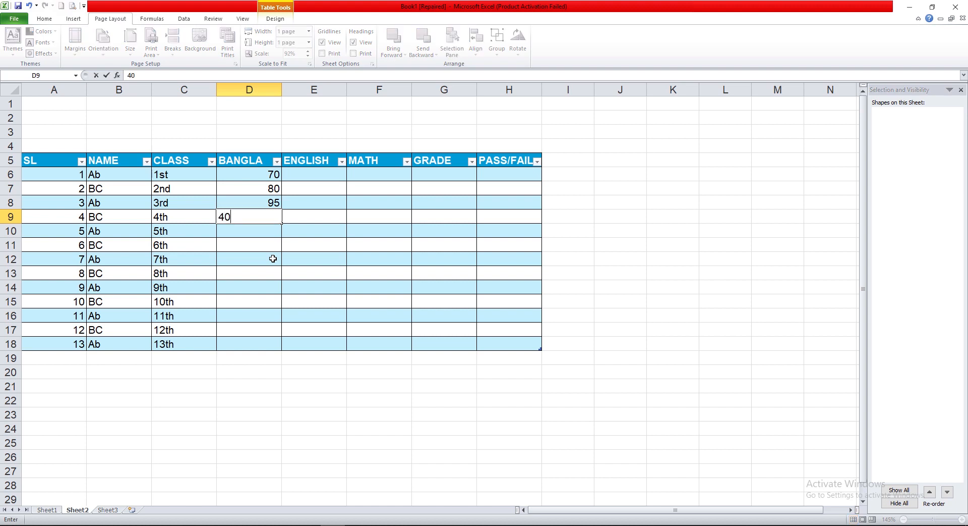
pyautogui.press('Return')
pyautogui.write('50')
pyautogui.press('Return')
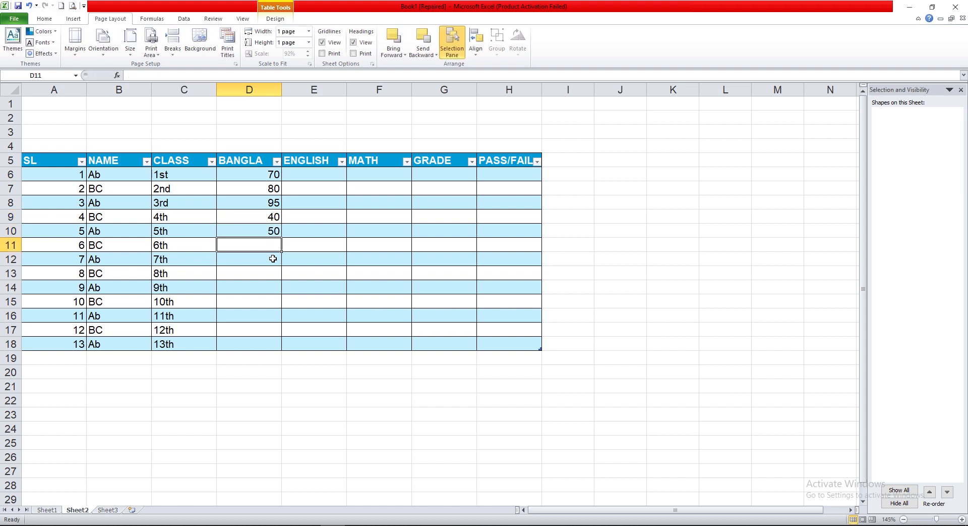
# Enter the BANGLA marks 40, 75, 60 and 20 in cells D11 to D14.
pyautogui.write('40')
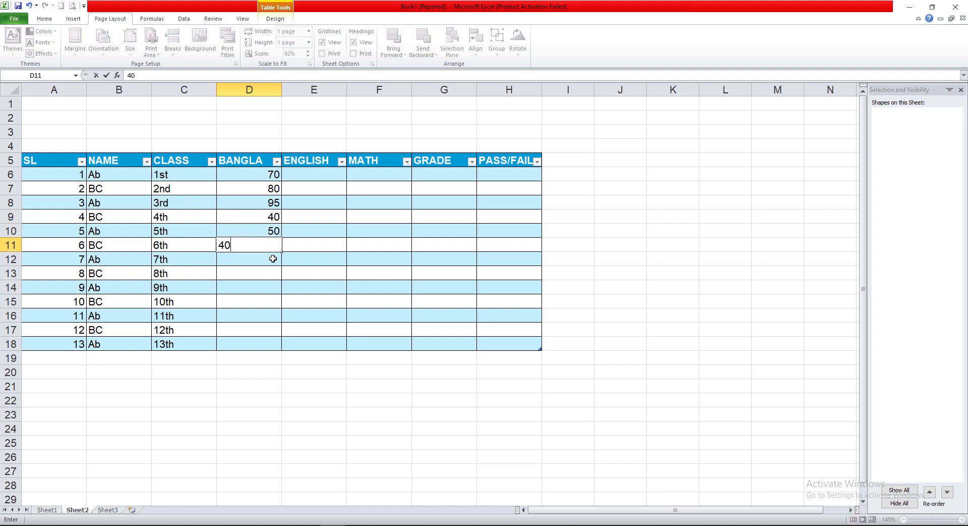
pyautogui.press('Return')
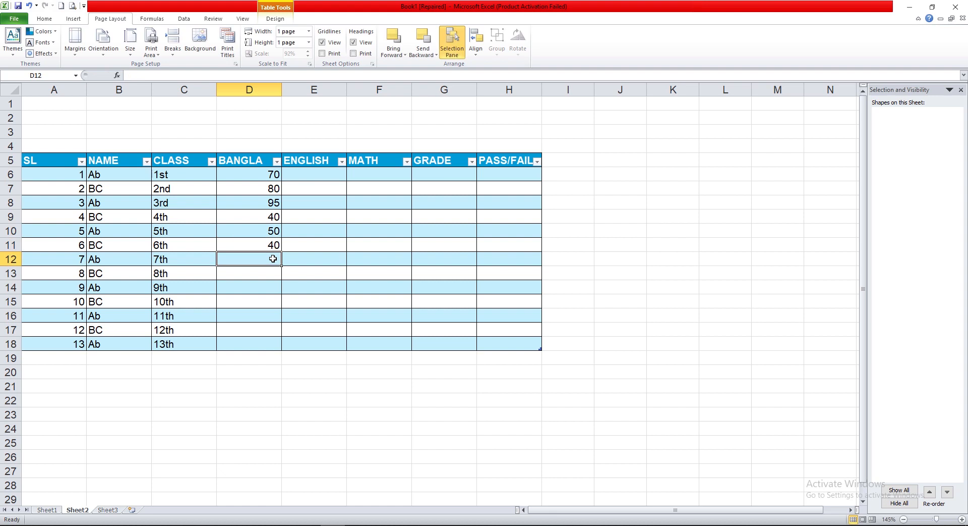
pyautogui.write('75')
pyautogui.press('Return')
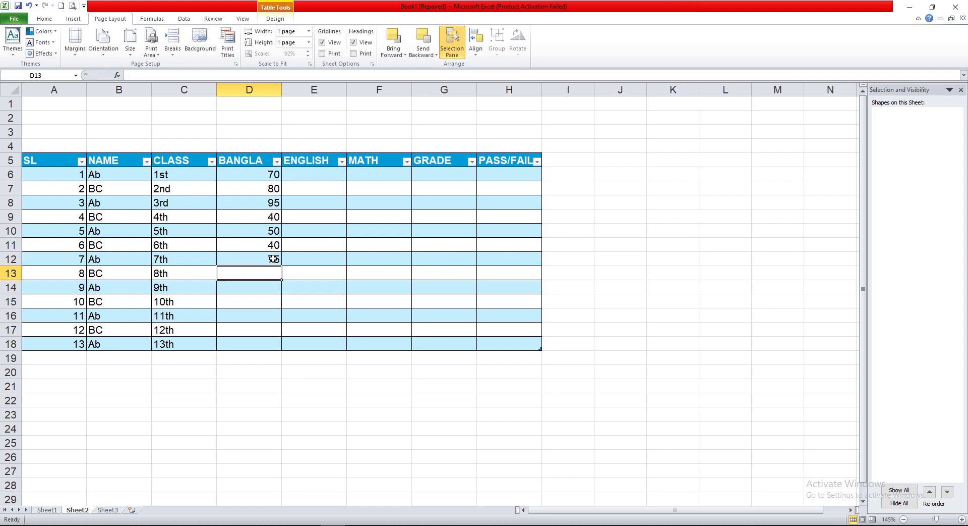
pyautogui.write('60')
pyautogui.press('Return')
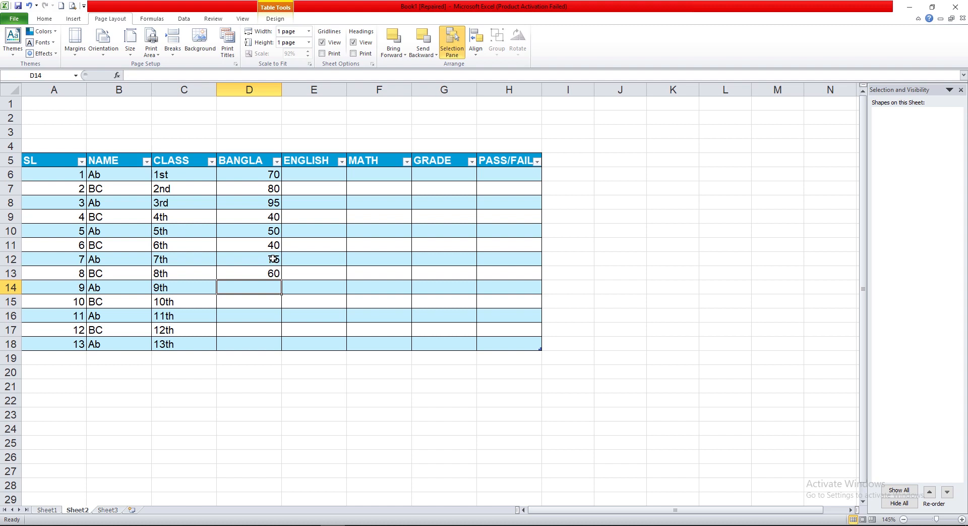
pyautogui.write('20')
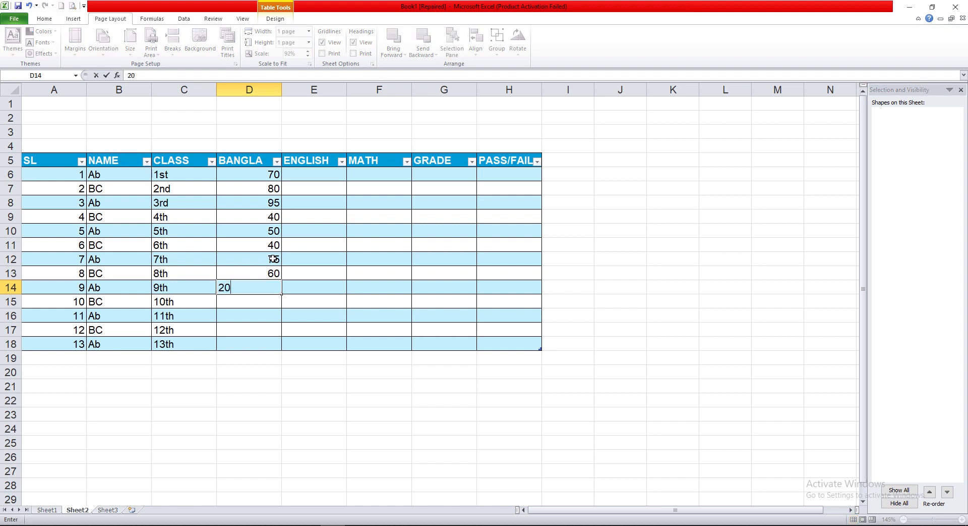
pyautogui.press('Return')
# Enter the BANGLA marks 90, 35, 33 and 48 in cells D15 to D18.
pyautogui.write('90')
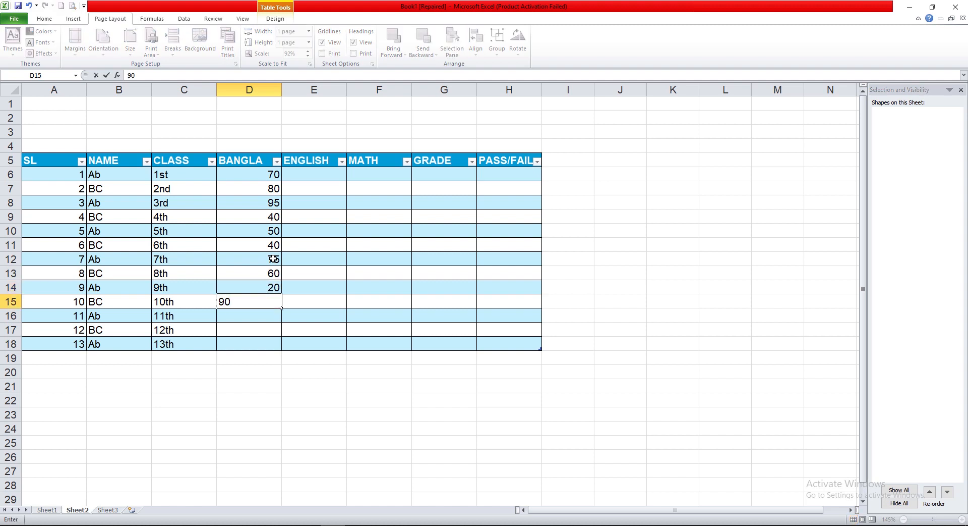
pyautogui.press('Return')
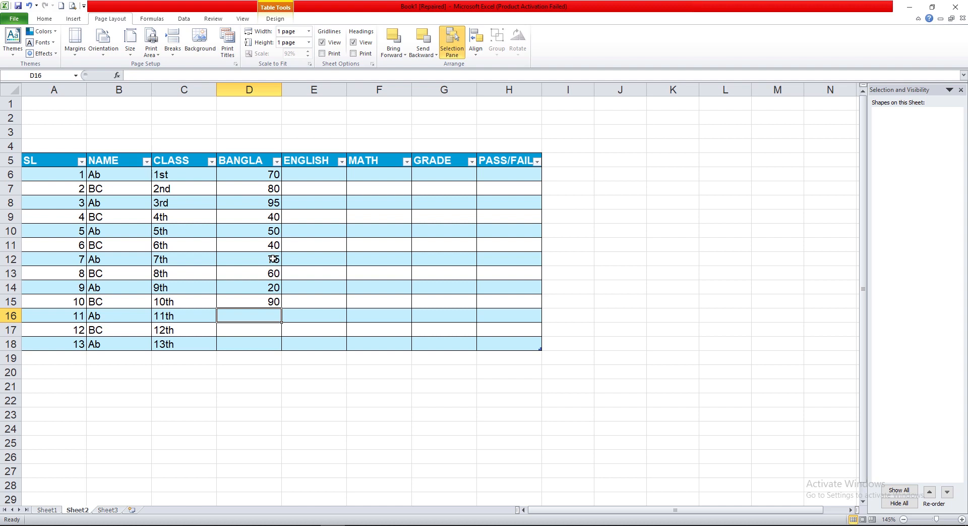
pyautogui.write('35')
pyautogui.press('Return')
pyautogui.write('33')
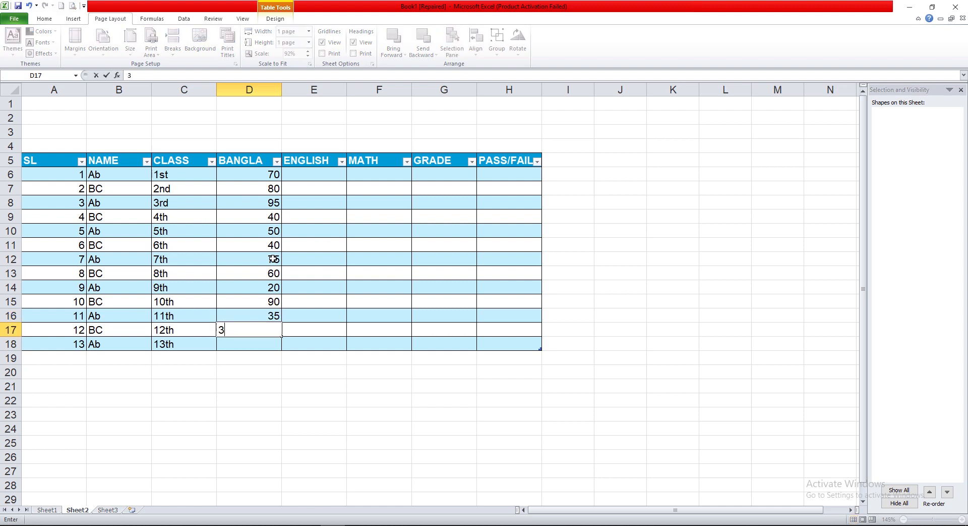
pyautogui.press('Return')
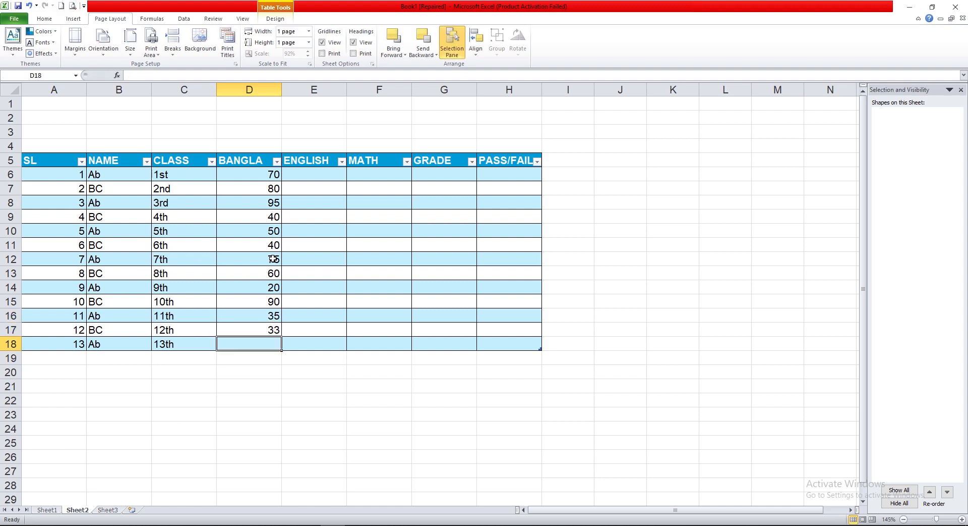
pyautogui.write('48')
pyautogui.press('Return')
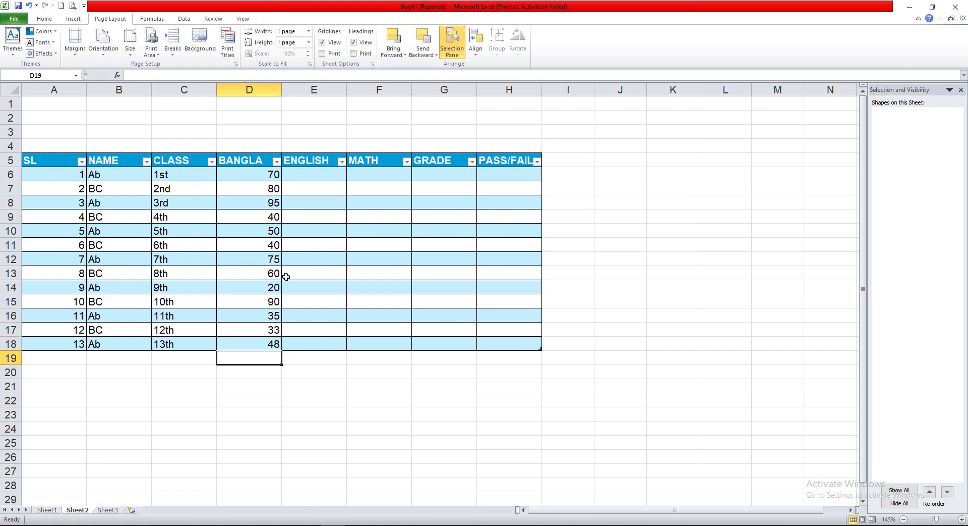
# Fill the BANGLA marks in D6:D18 across into the ENGLISH and MATH columns and deselect the range.
pyautogui.moveTo(246, 174); pyautogui.dragTo(400, 346)
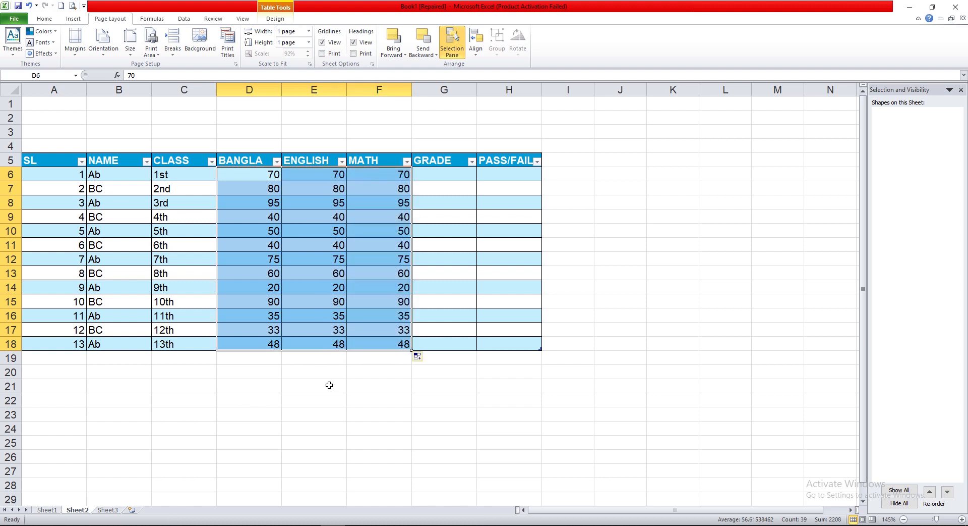
pyautogui.click(359, 392)
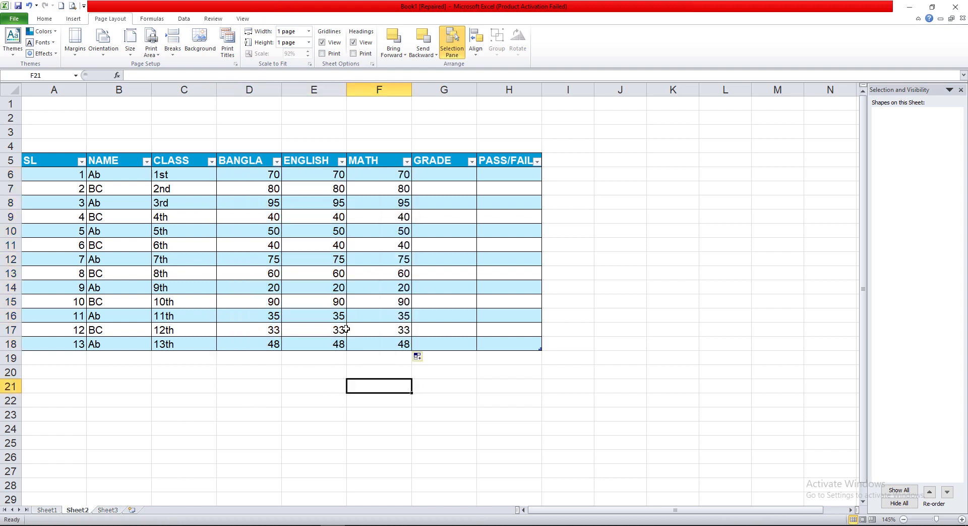
# Filter the BANGLA column to exclude the mark 20.
pyautogui.click(277, 161)
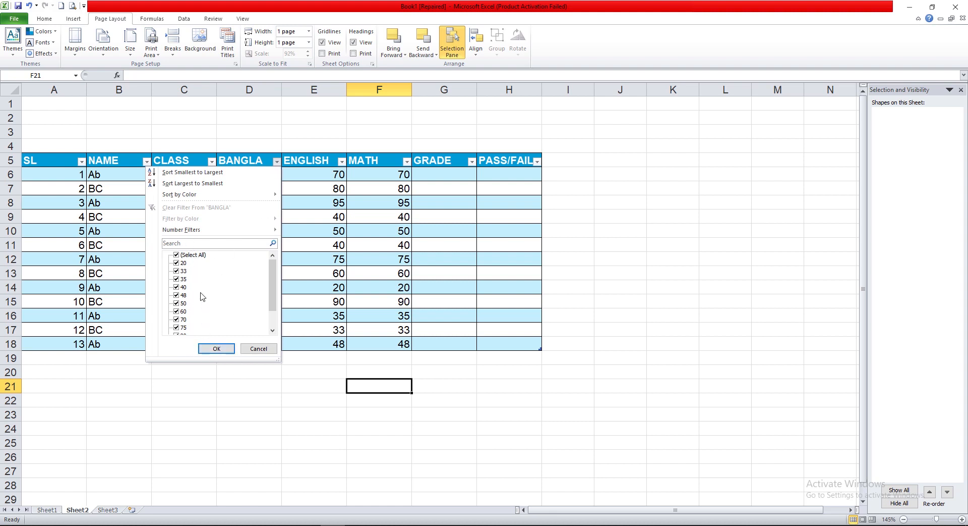
pyautogui.moveTo(271, 277); pyautogui.dragTo(273, 331)
pyautogui.moveTo(268, 297); pyautogui.dragTo(273, 262)
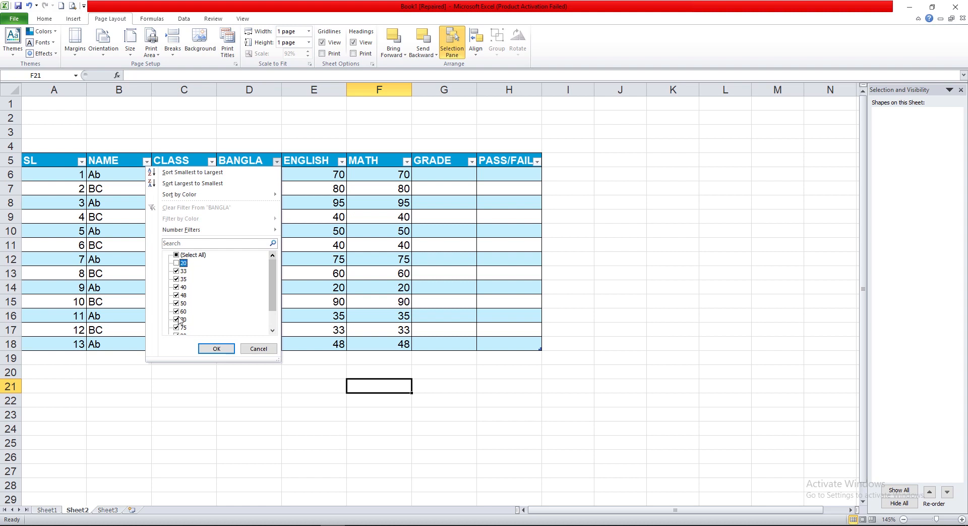
pyautogui.scroll(-2, 274, 271)
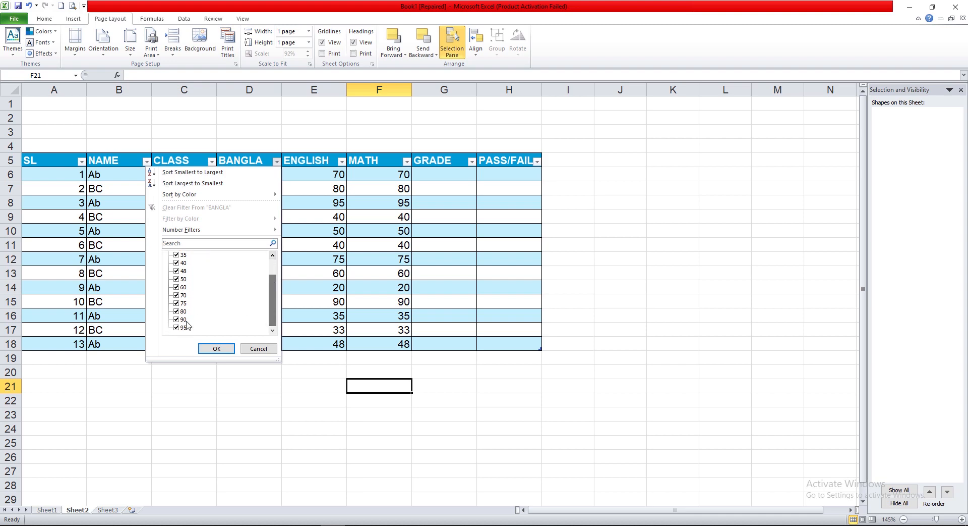
pyautogui.click(221, 348)
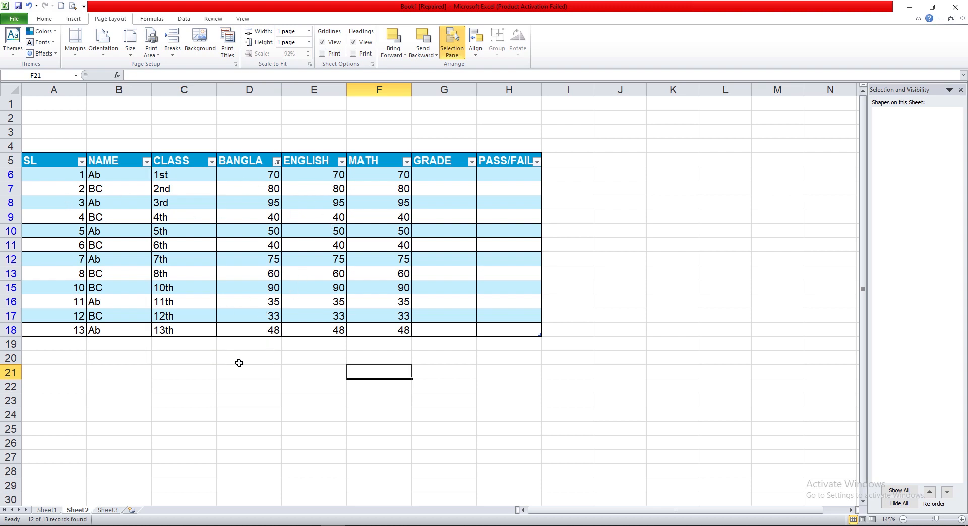
# Include the mark 20 in the BANGLA column filter again.
pyautogui.click(277, 162)
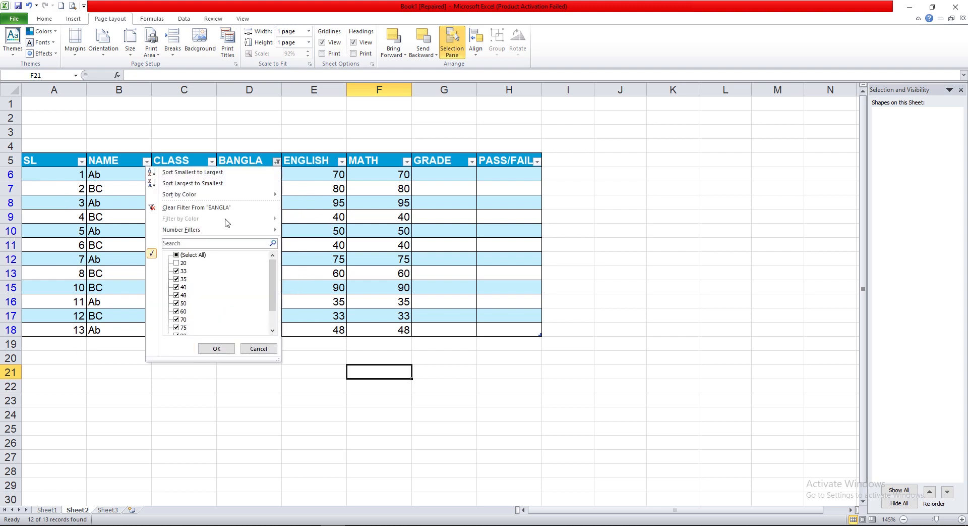
pyautogui.click(176, 263)
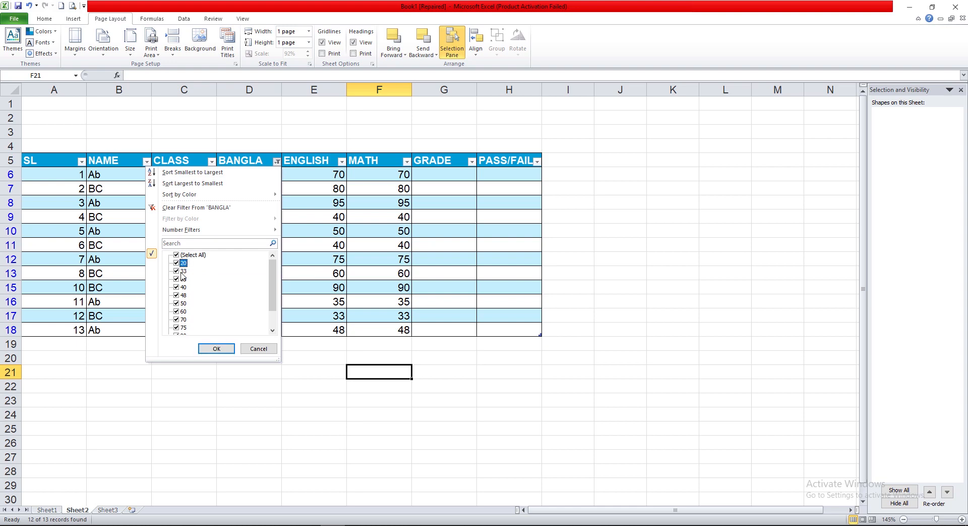
pyautogui.click(217, 348)
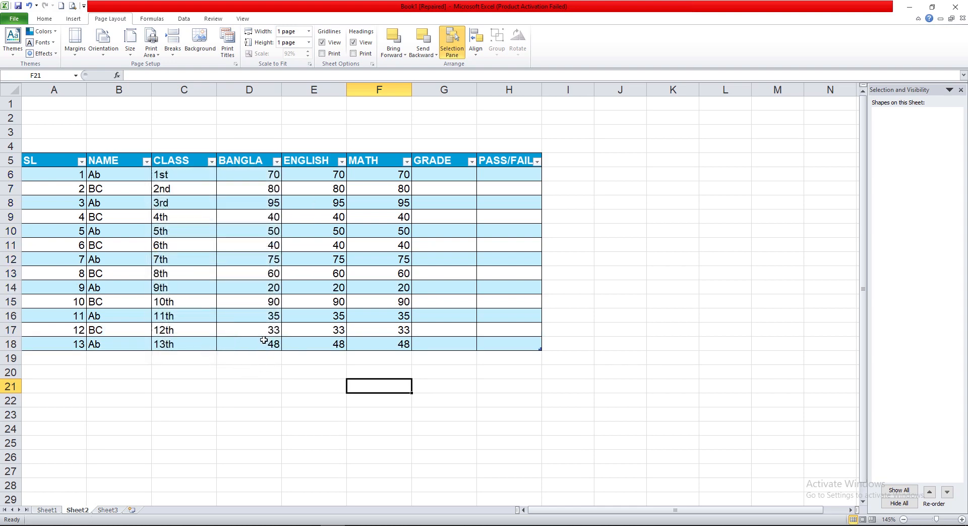
# Fill the whole of row 14, containing the BANGLA mark 20, with a light olive-green theme colour.
pyautogui.click(266, 292)
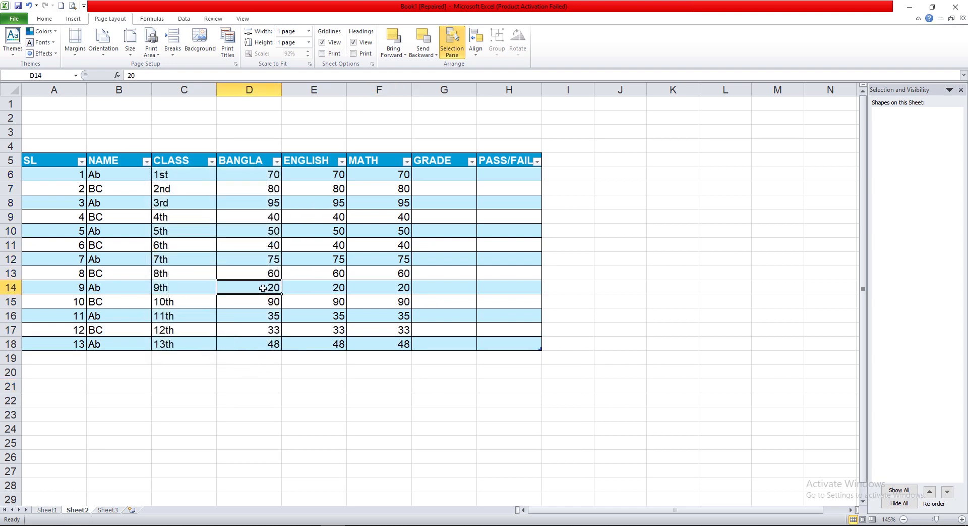
pyautogui.click(17, 287)
pyautogui.click(44, 19)
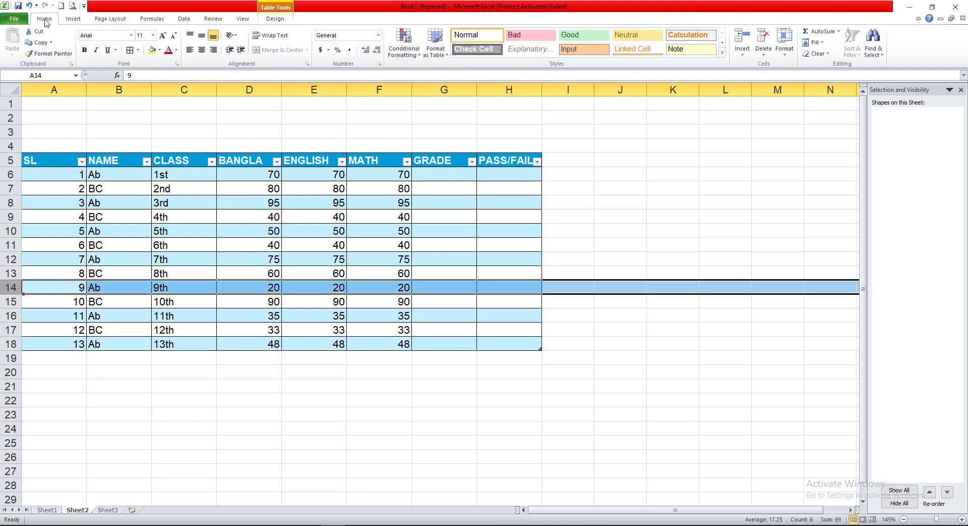
pyautogui.click(160, 50)
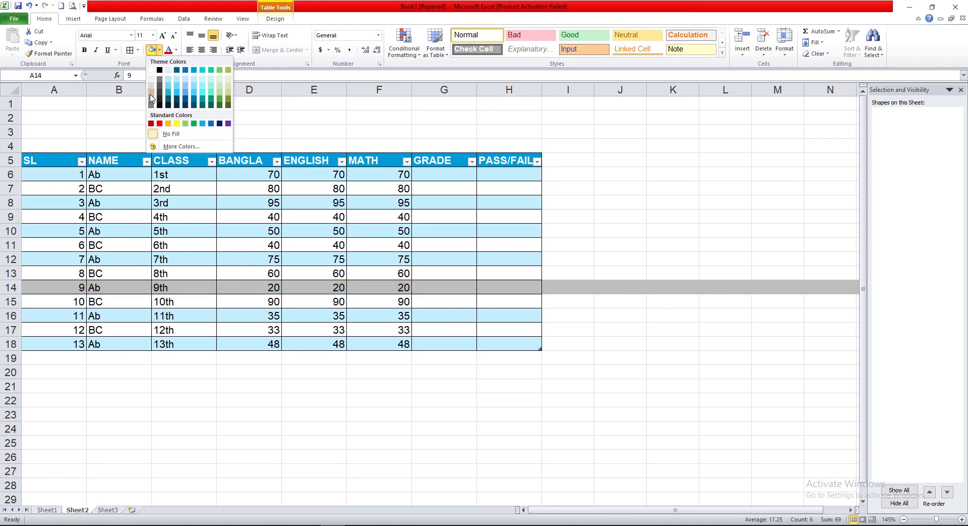
pyautogui.click(229, 93)
pyautogui.click(249, 400)
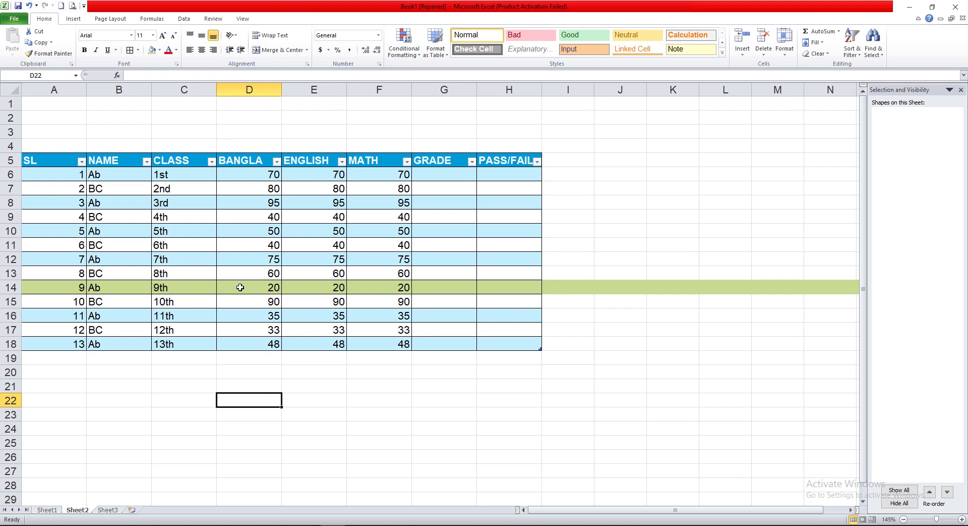
# Filter the BANGLA column to exclude the mark 20 in the highlighted row.
pyautogui.click(11, 287)
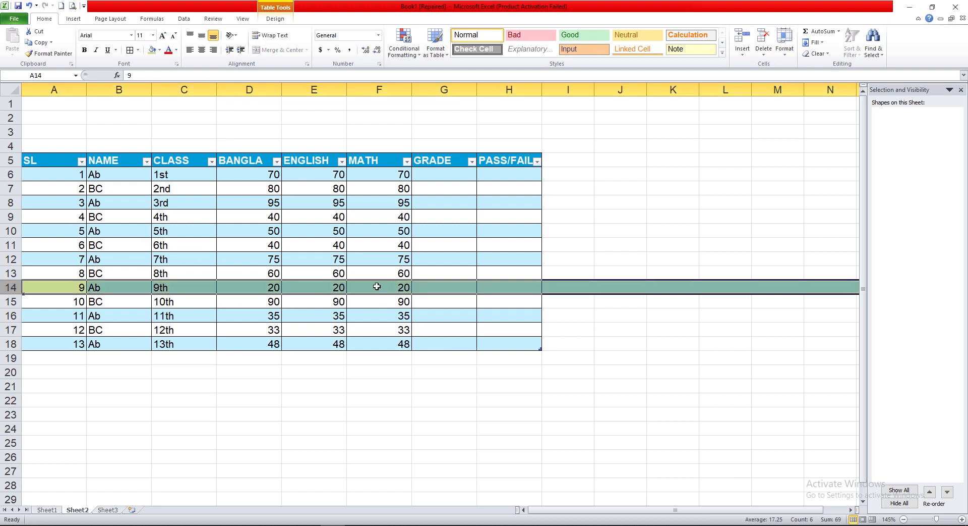
pyautogui.click(277, 161)
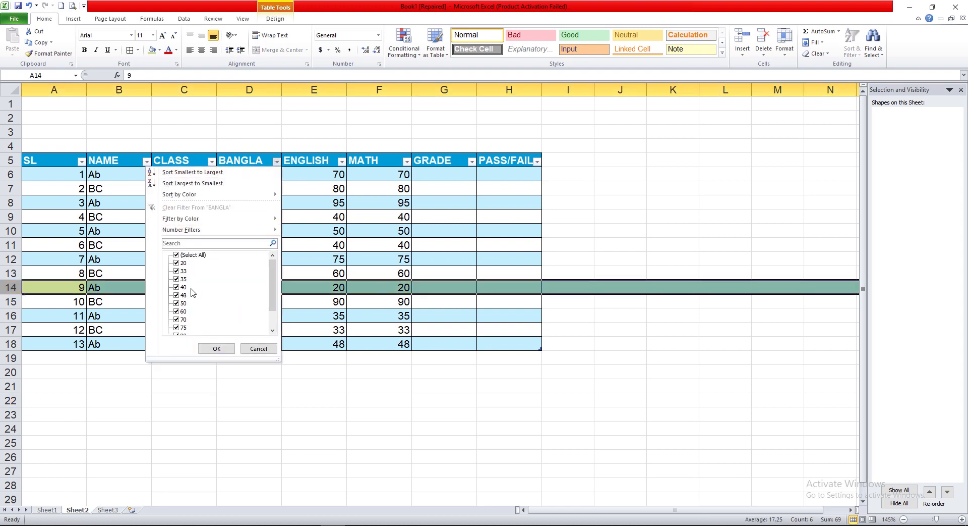
pyautogui.click(177, 263)
pyautogui.click(217, 348)
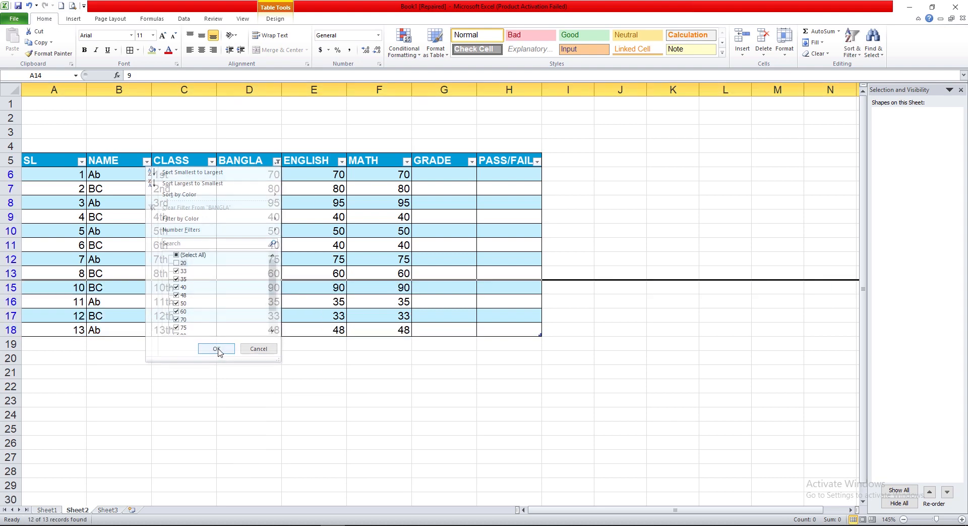
pyautogui.click(292, 376)
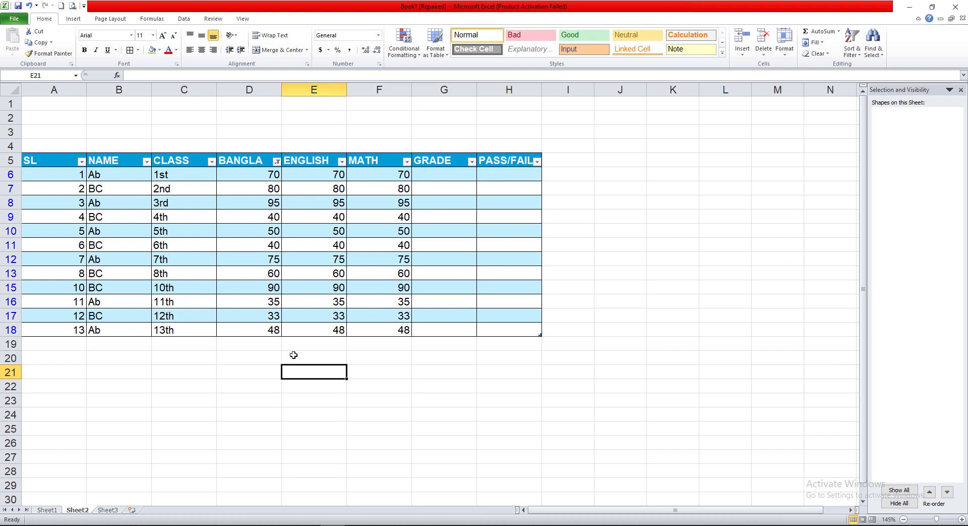
# Include the mark 20 in the BANGLA column filter again to bring back the highlighted row.
pyautogui.click(276, 162)
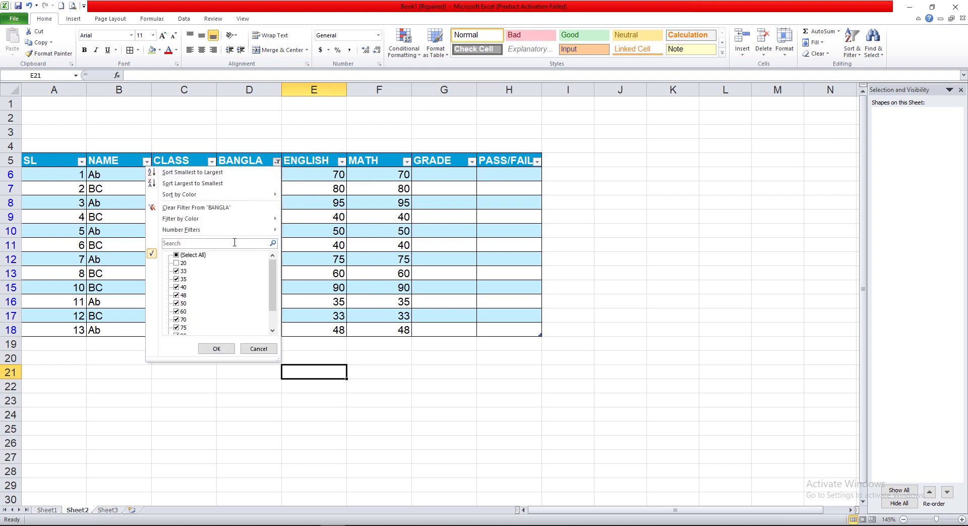
pyautogui.click(176, 263)
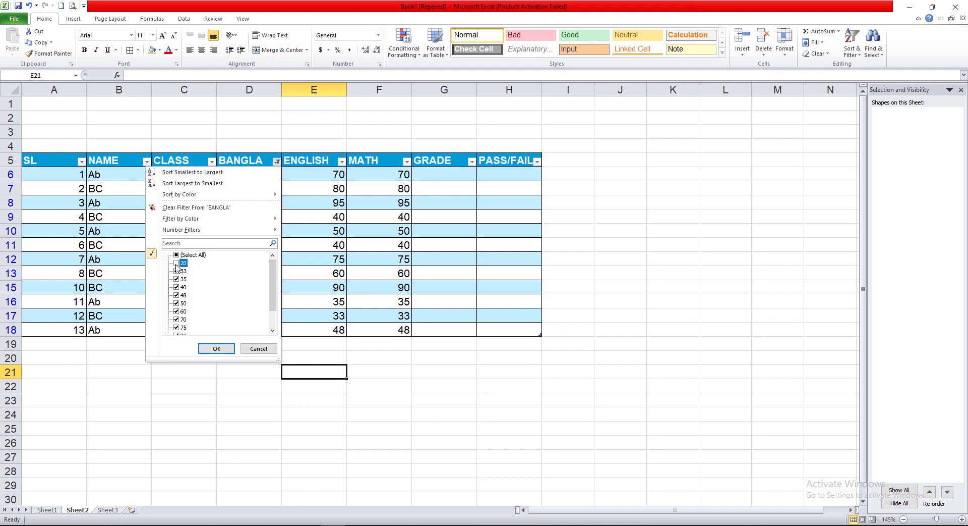
pyautogui.click(217, 348)
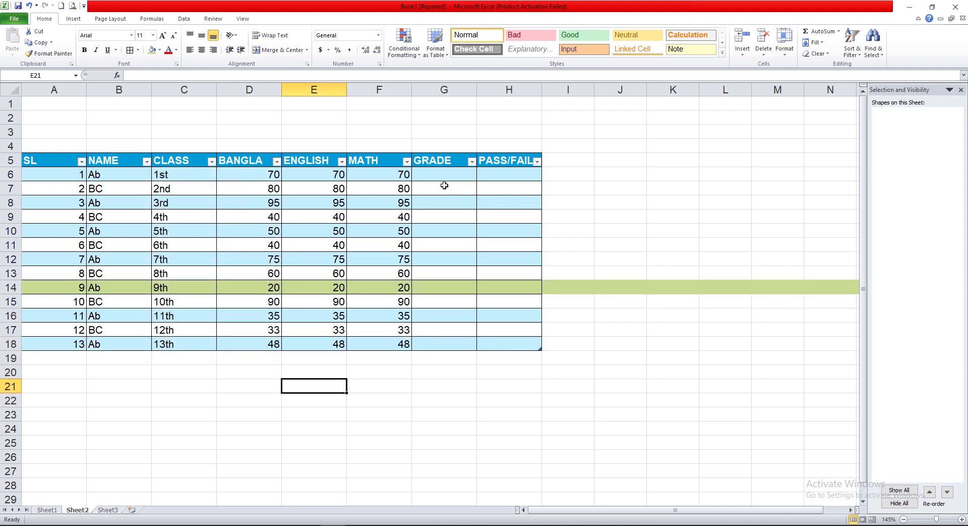
pyautogui.click(432, 174)
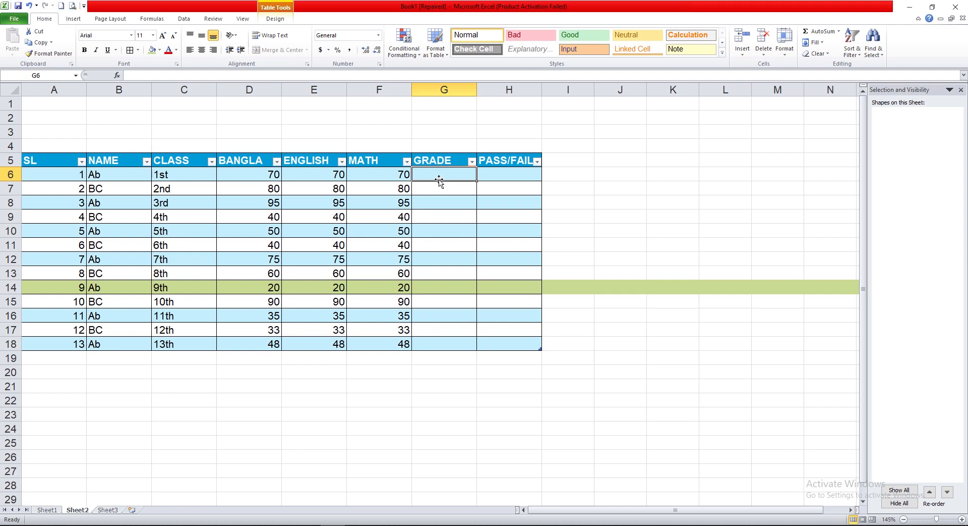
pyautogui.click(383, 524)
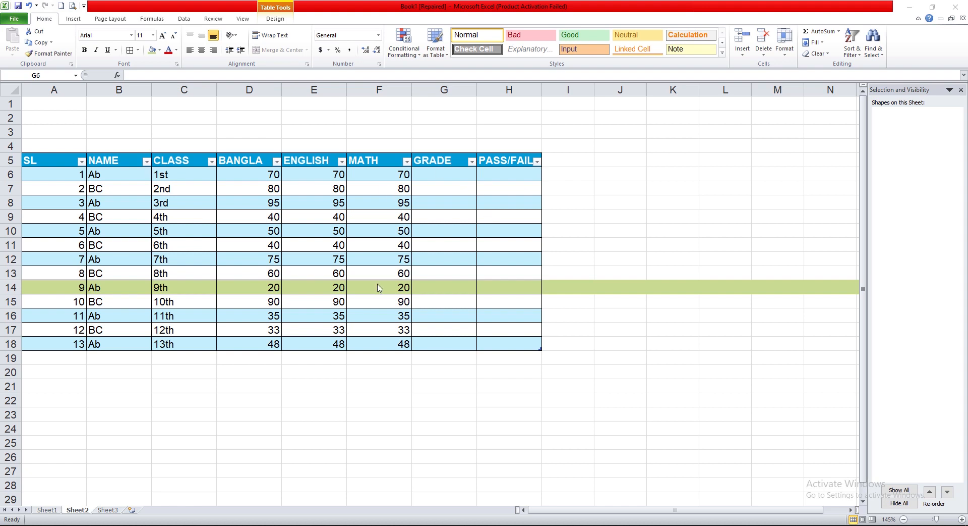
pyautogui.click(453, 175)
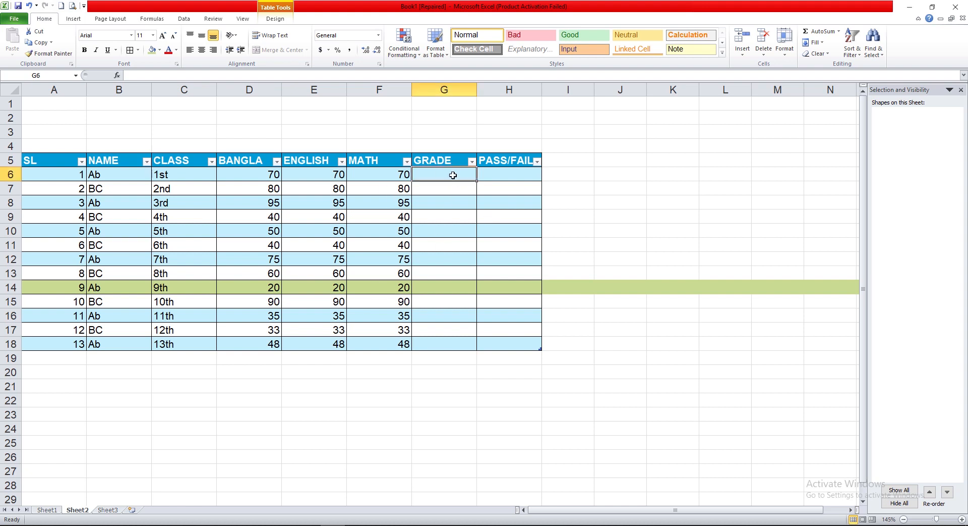
pyautogui.click(434, 201)
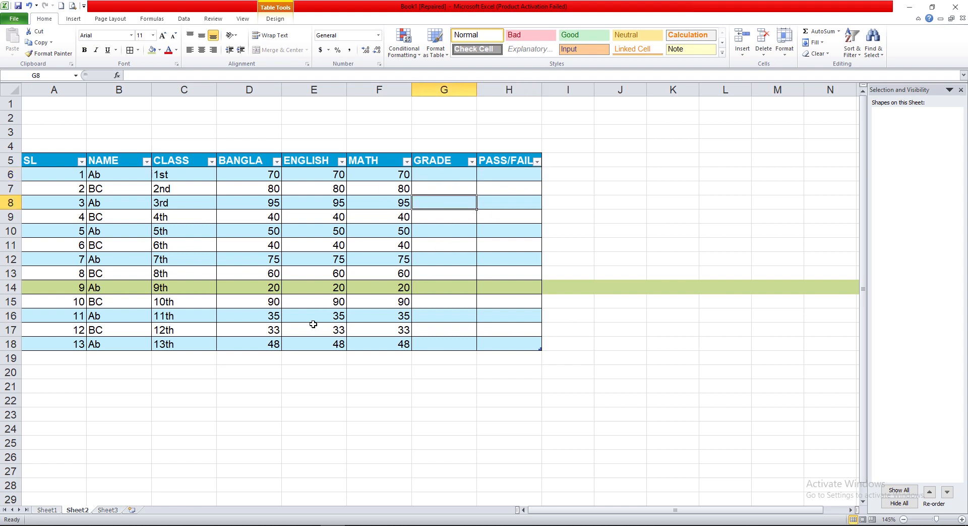
pyautogui.click(434, 180)
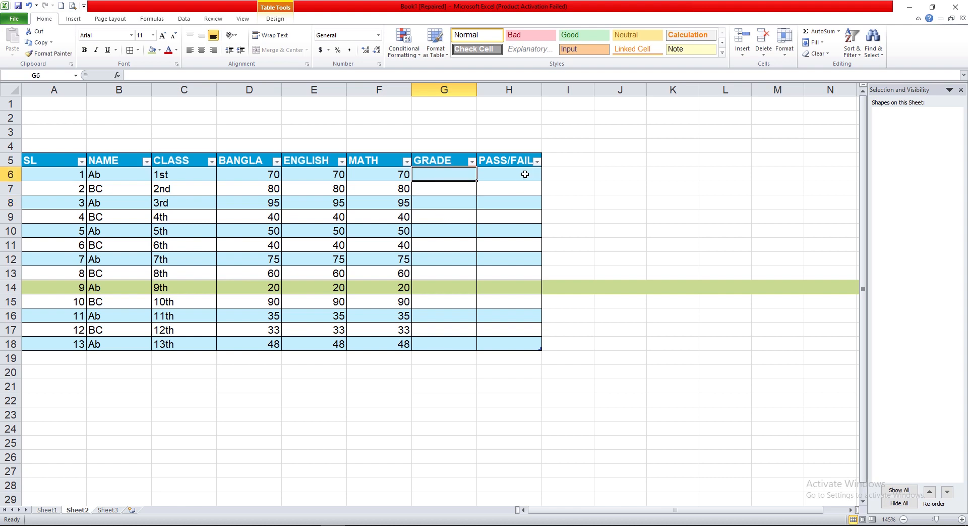
pyautogui.click(495, 174)
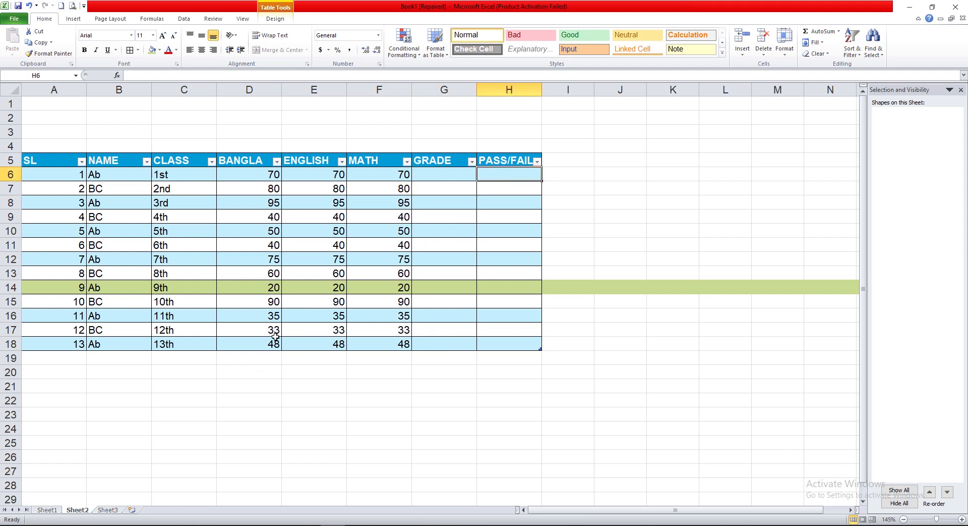
# Hide the Selection and Visibility pane and leave an empty cell above the table selected.
pyautogui.click(110, 19)
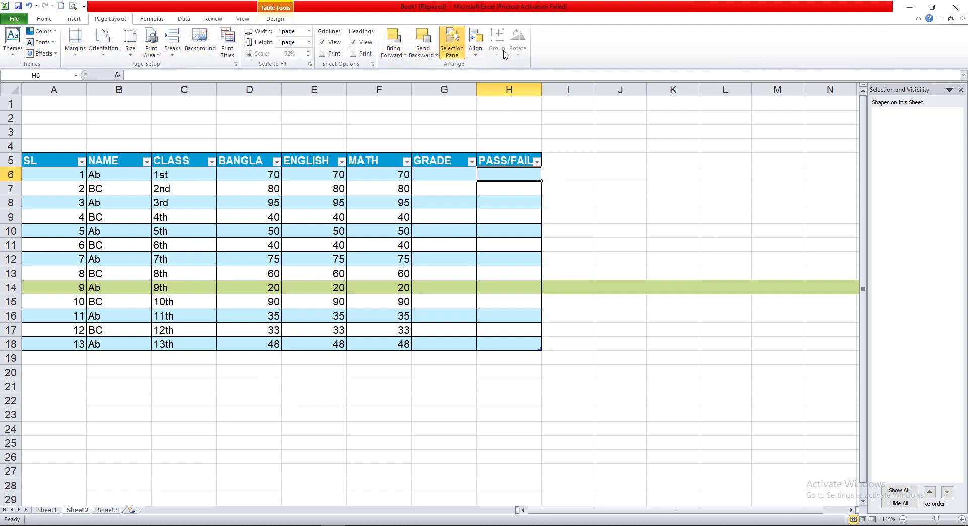
pyautogui.click(266, 351)
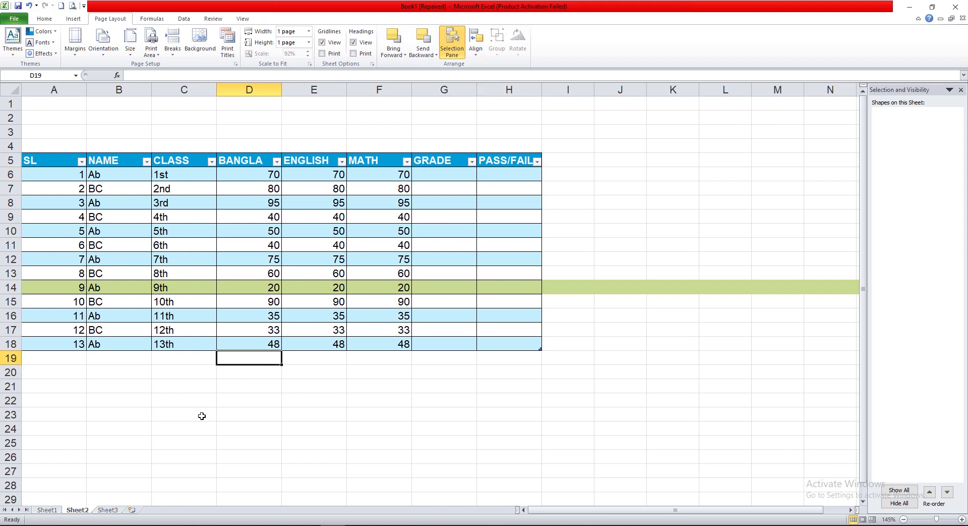
pyautogui.click(179, 398)
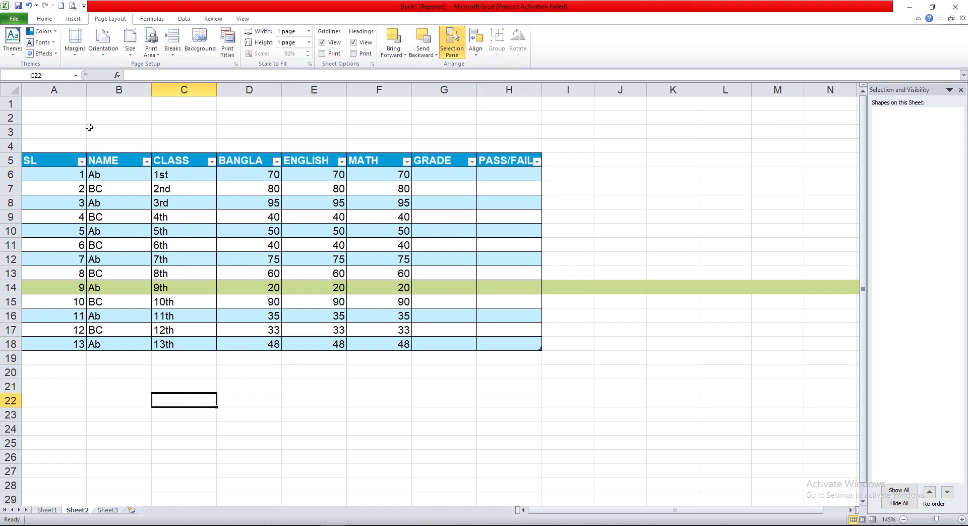
pyautogui.click(166, 126)
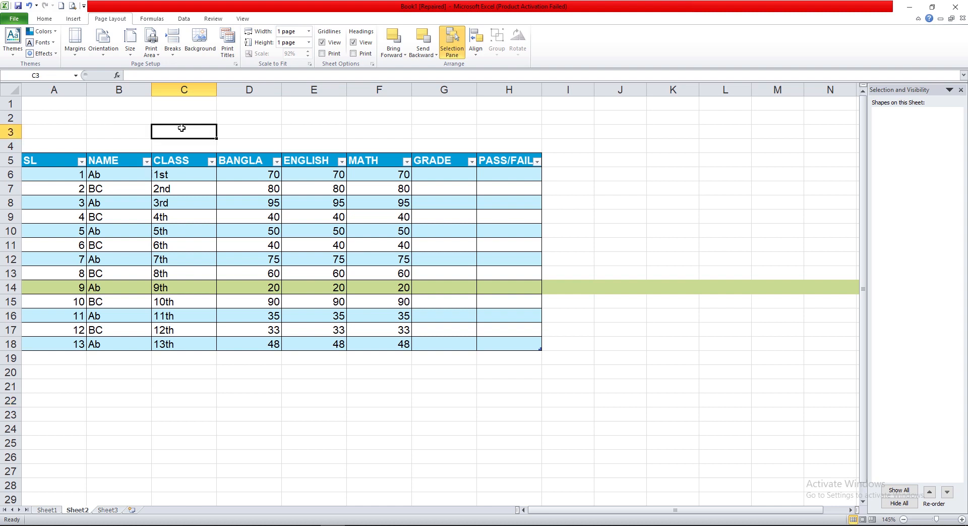
pyautogui.click(240, 134)
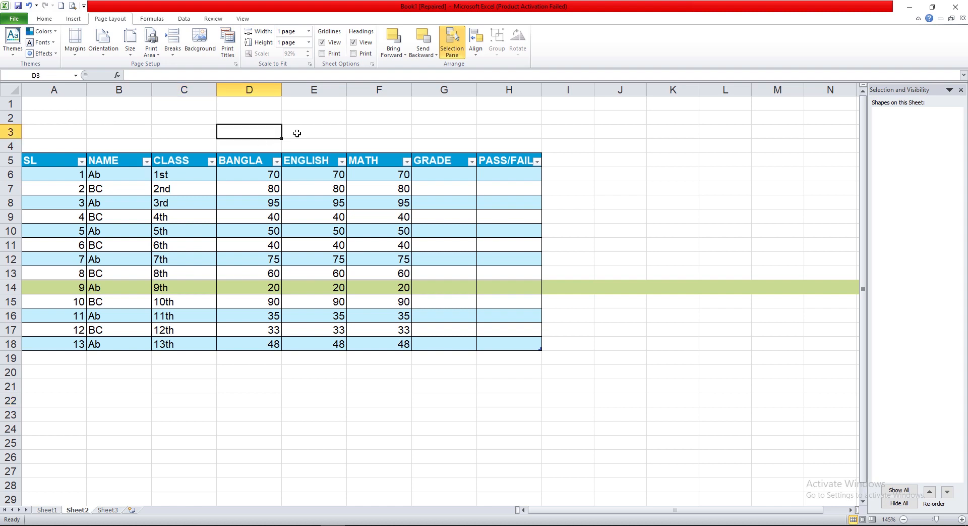
pyautogui.click(451, 42)
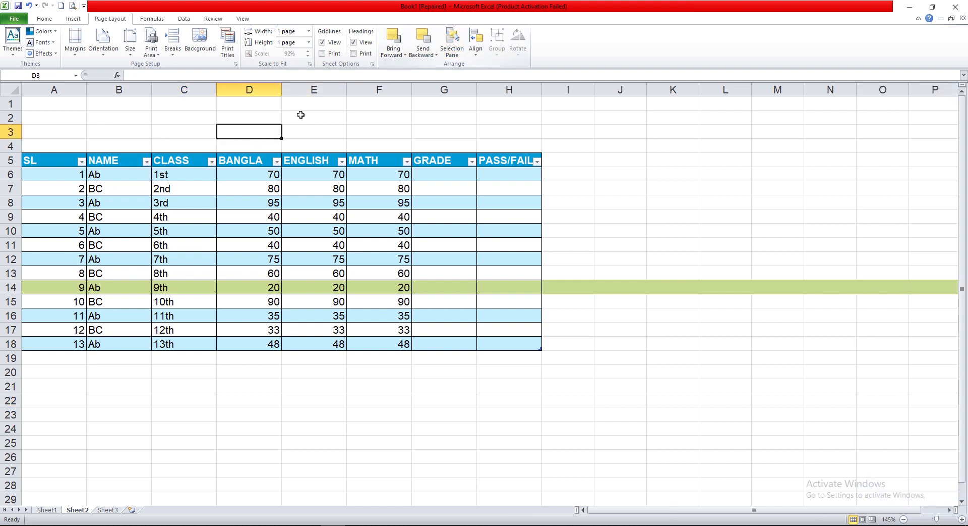
pyautogui.click(301, 115)
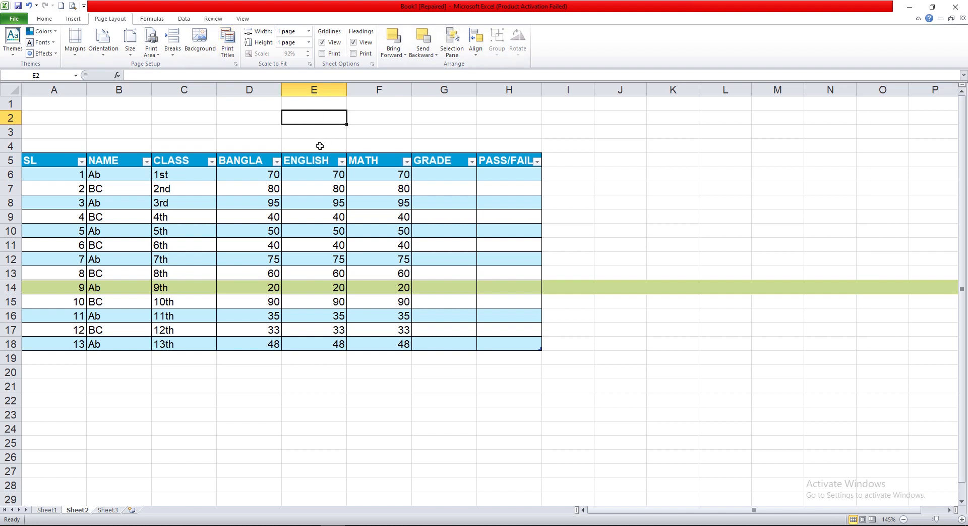
pyautogui.click(383, 525)
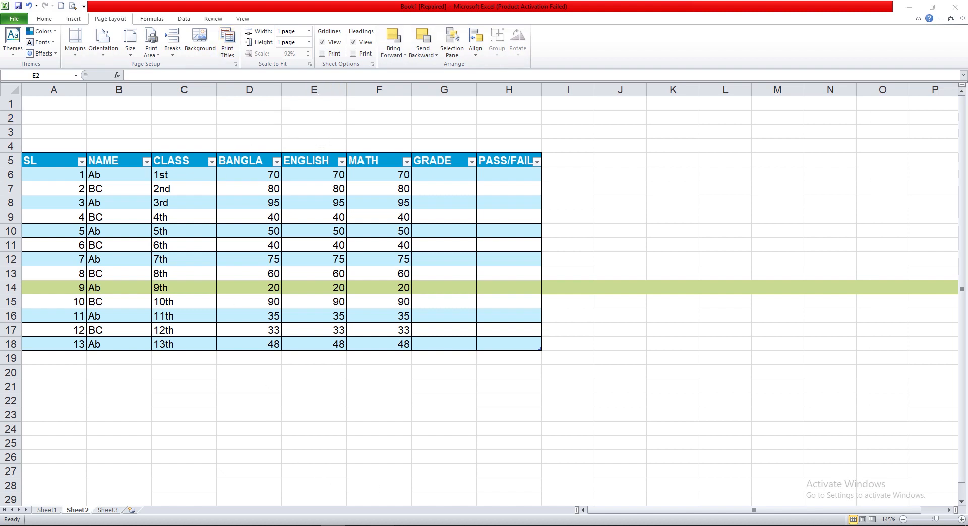